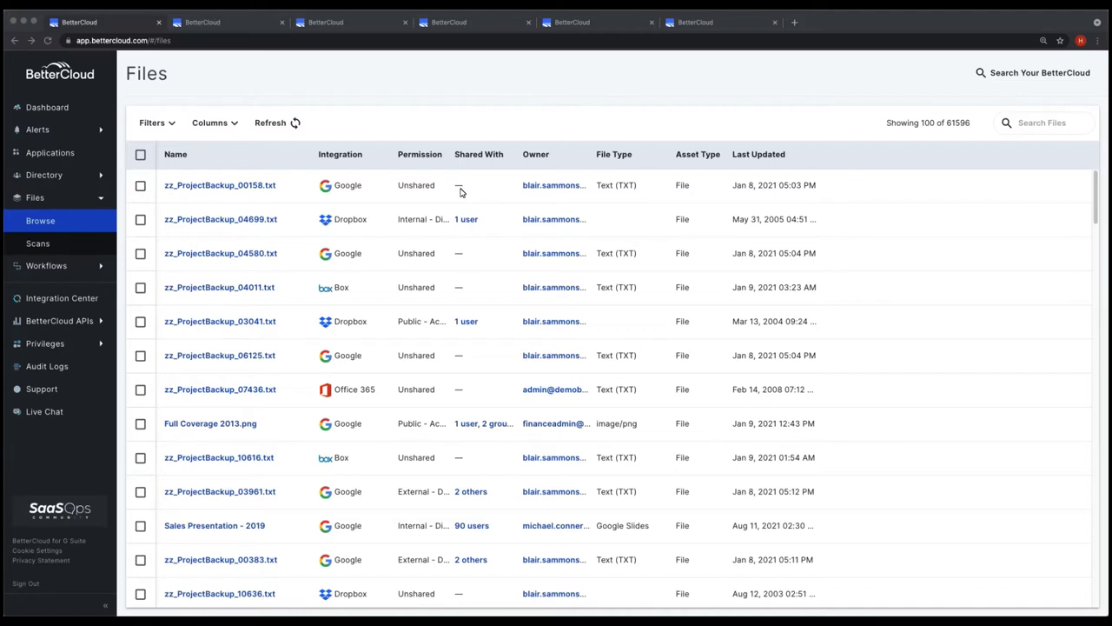
Filter the file list to files whose Integration is Google.
click(468, 126)
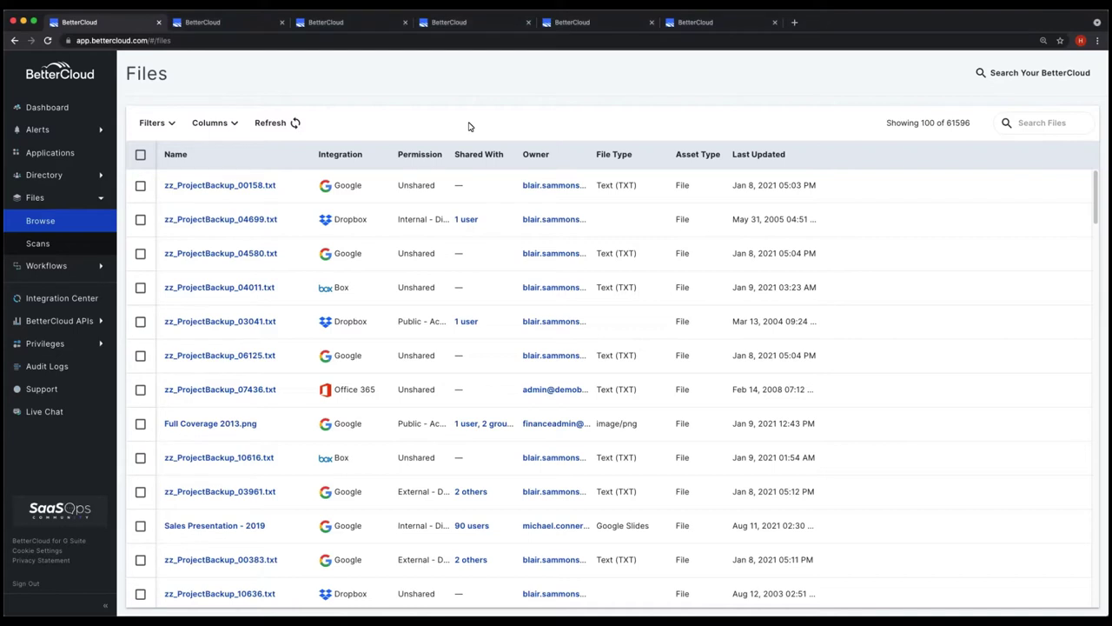
mouse_move(383, 156)
click(382, 156)
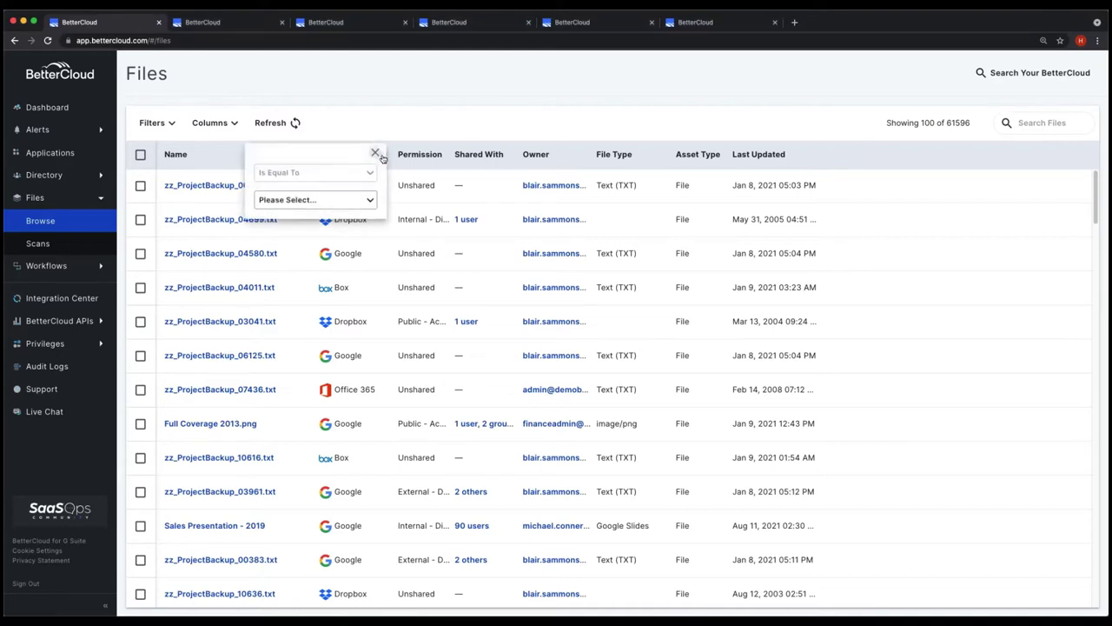
click(340, 198)
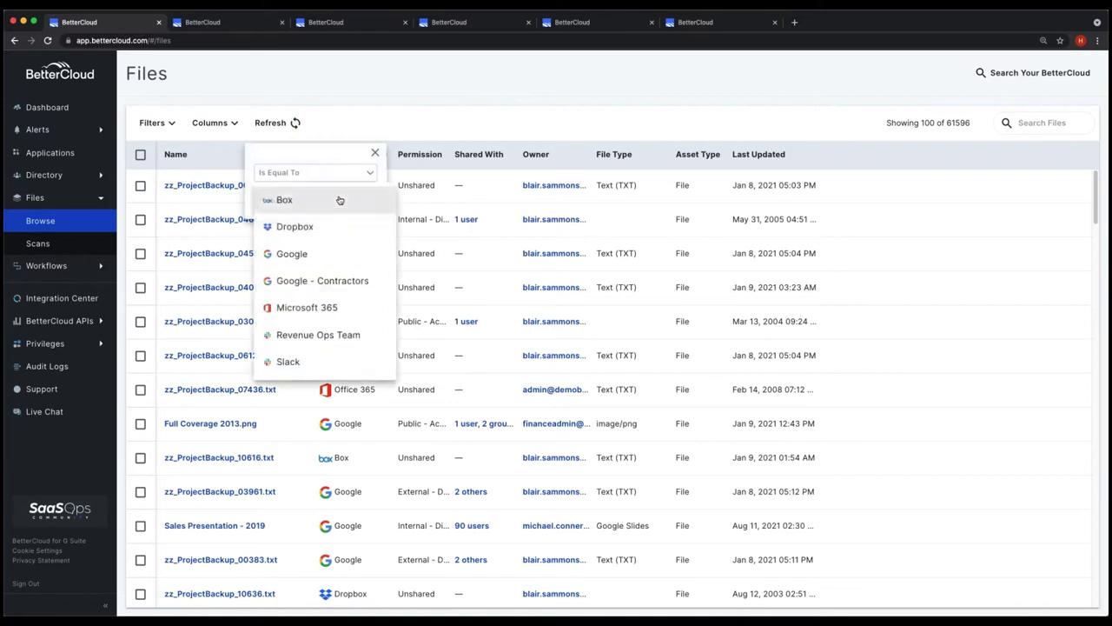
click(311, 254)
click(271, 225)
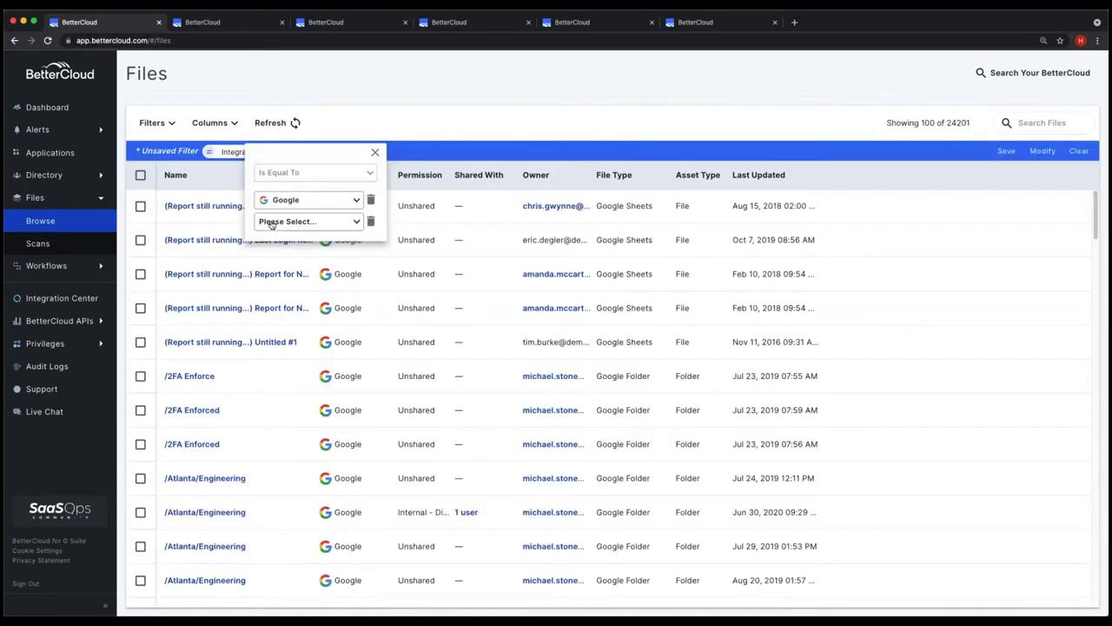
click(371, 225)
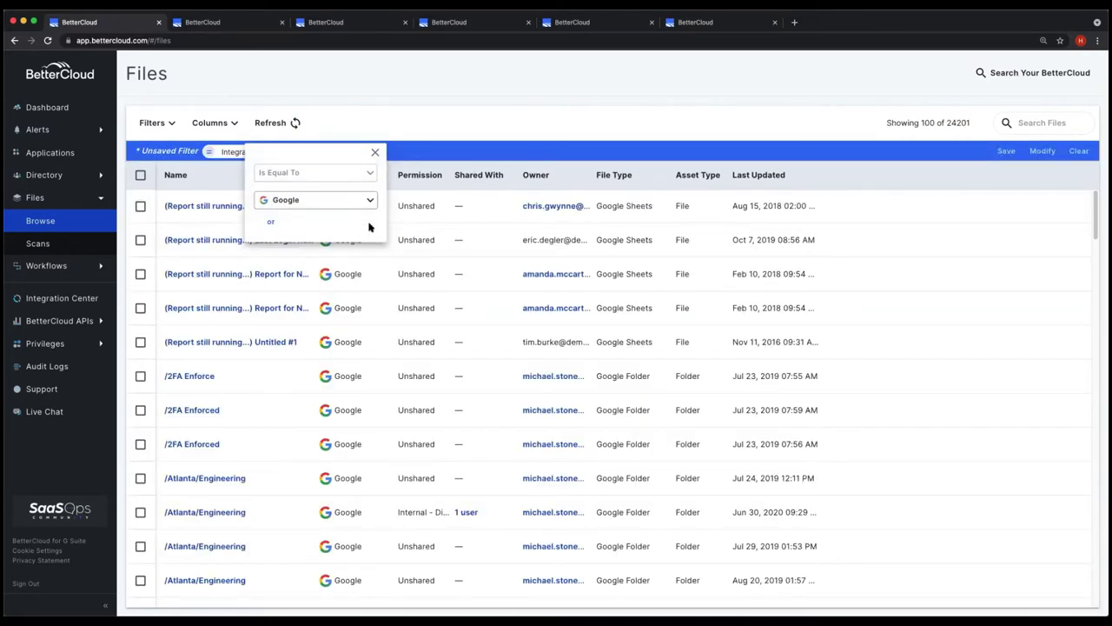
click(376, 154)
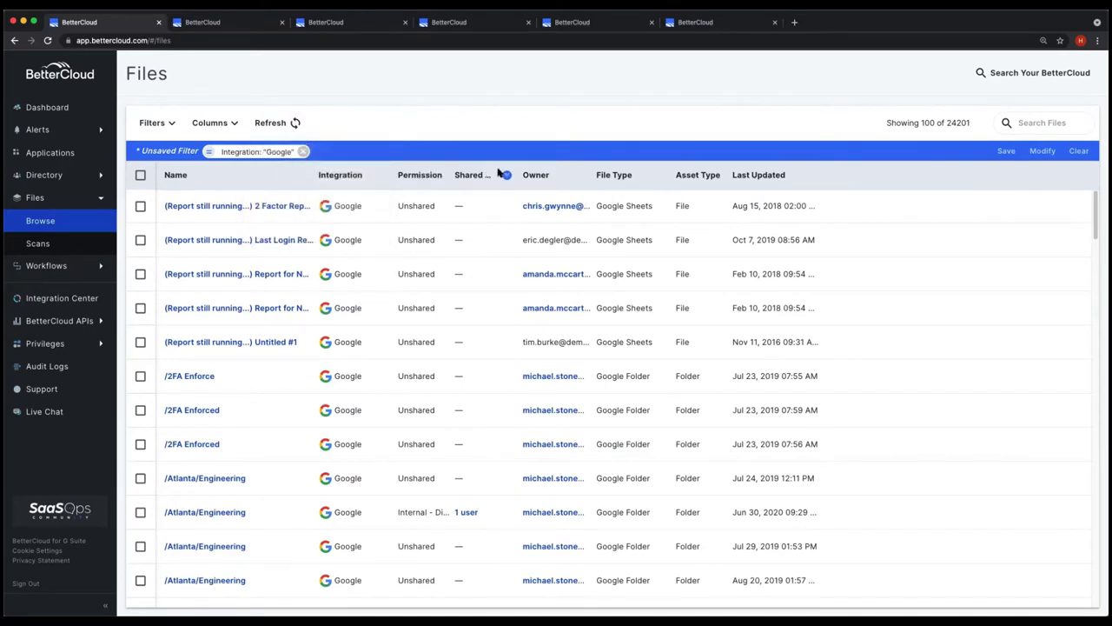
Widen the Permission column and filter the files to permission "Public - Accessible via Link".
drag(448, 166, 529, 176)
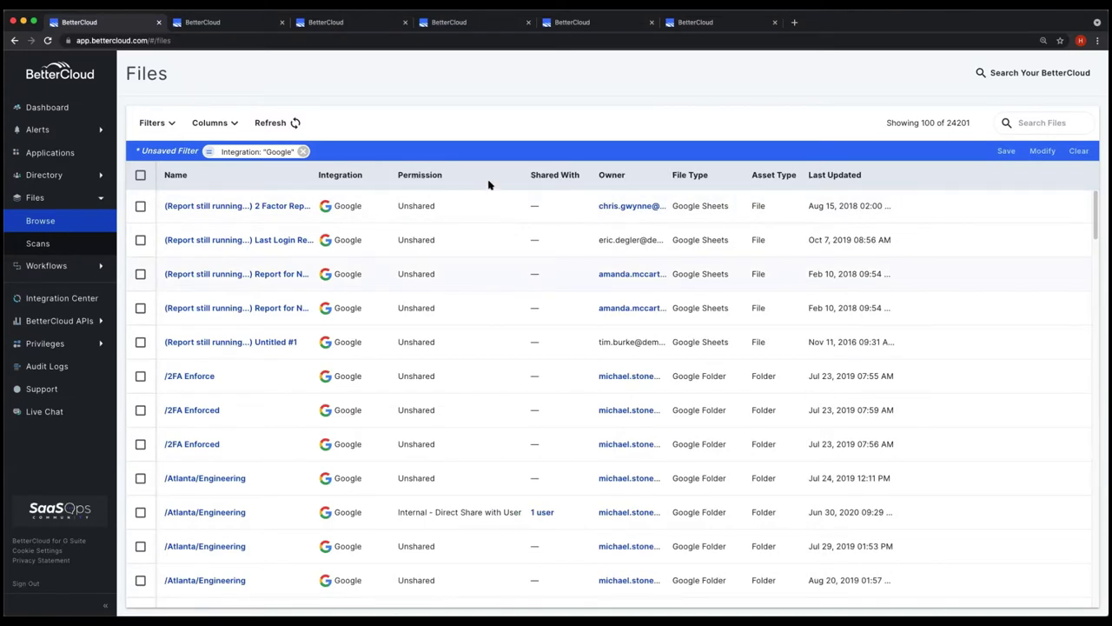
click(515, 176)
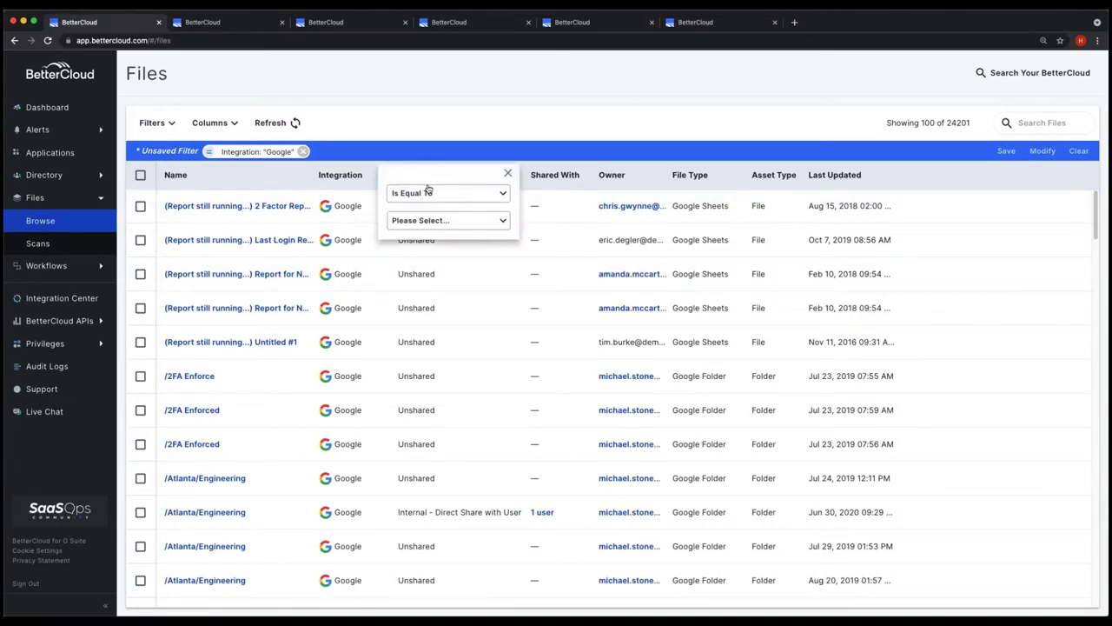
click(430, 221)
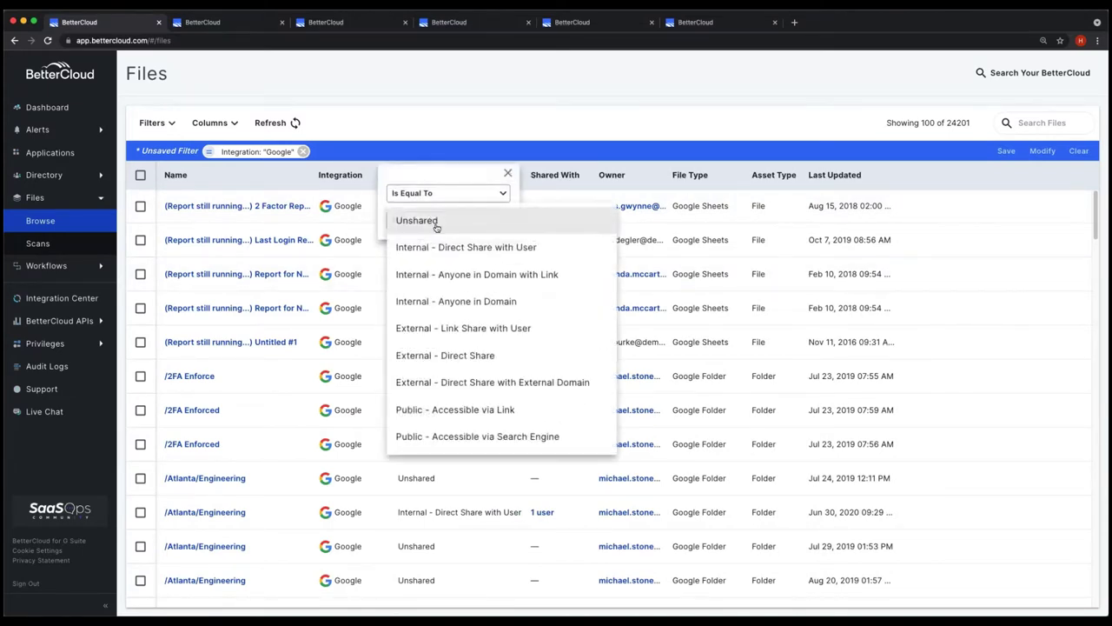
click(445, 409)
click(507, 174)
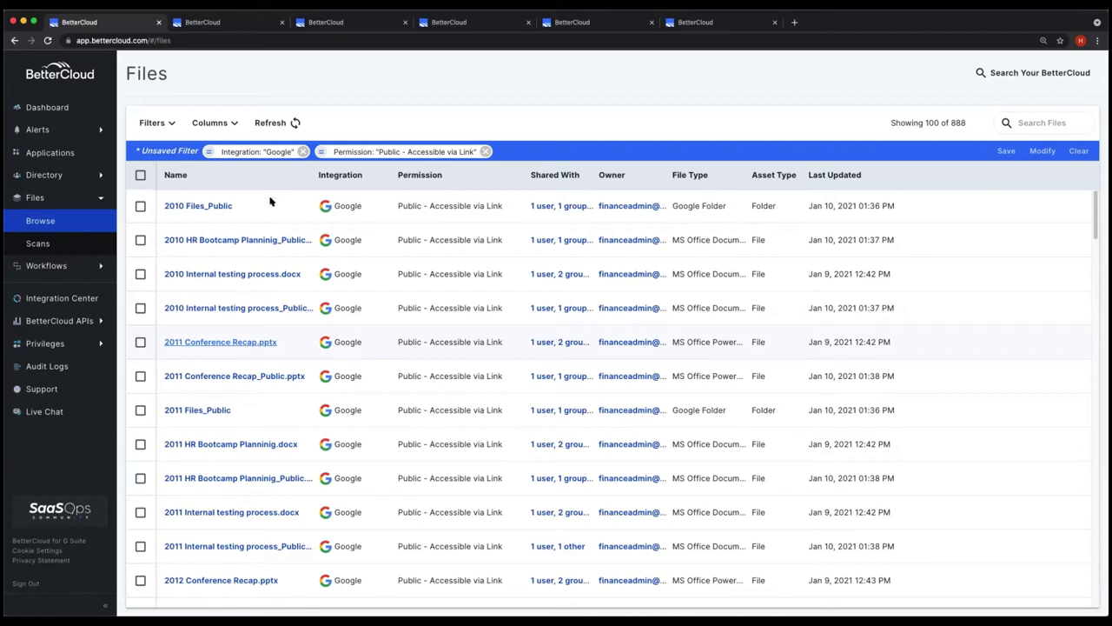
Try filtering the file names by "confidential" and clear the filter text again.
click(302, 177)
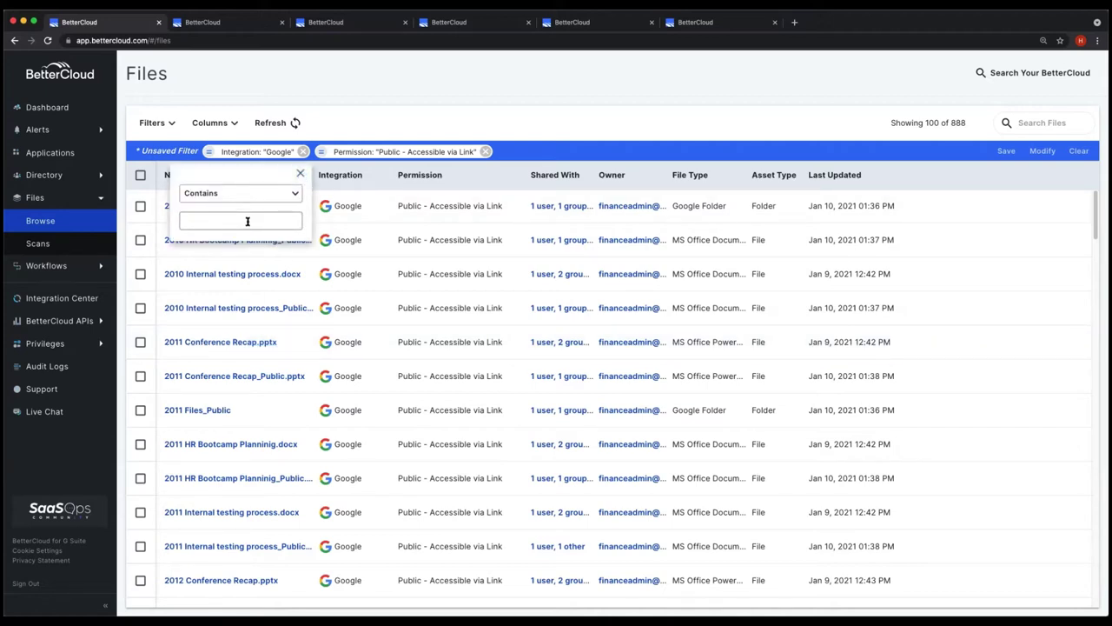
text(conf)
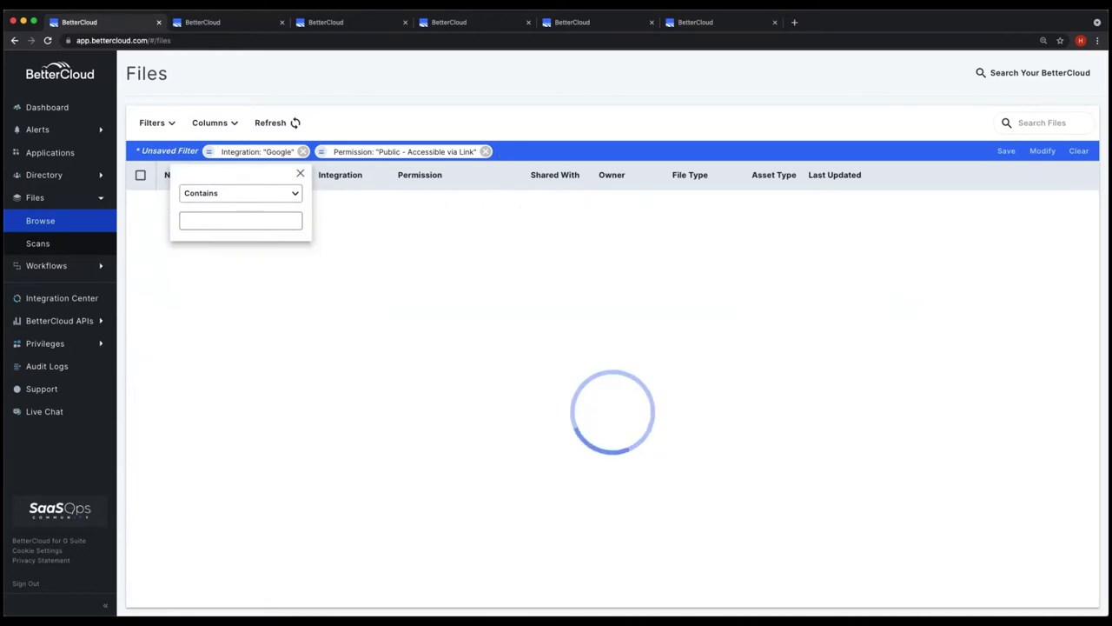
text(idential)
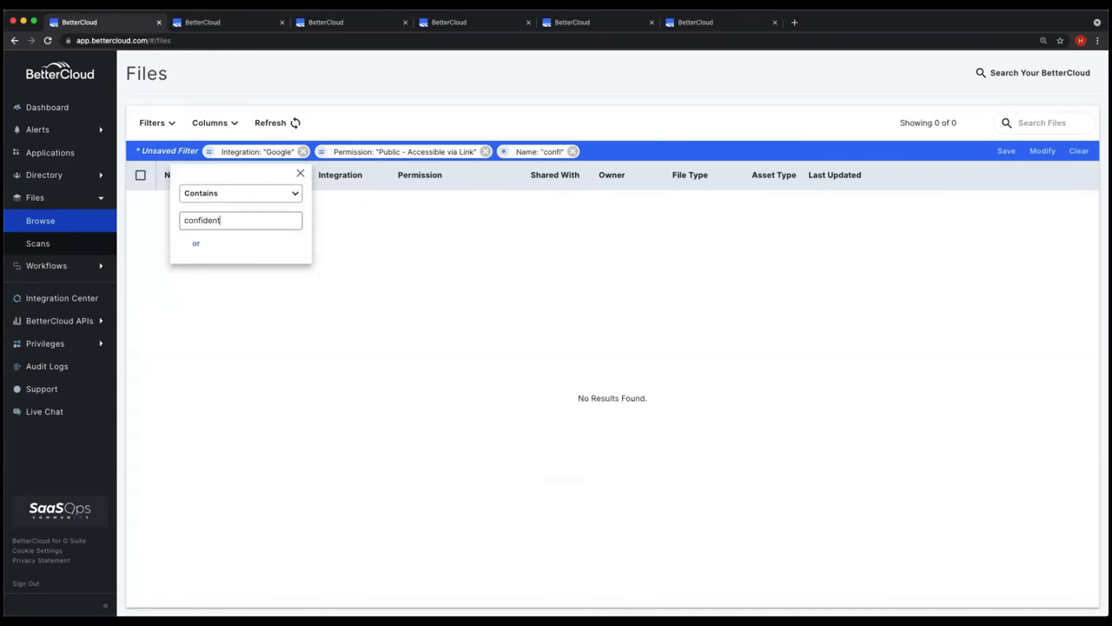
key(BackSpace)
key(BackSpace)
key(BackSpace)
key(BackSpace)
key(BackSpace)
key(BackSpace)
key(BackSpace)
key(BackSpace)
key(BackSpace)
Filter the files to names containing "password" and remove that name filter again.
text(pa)
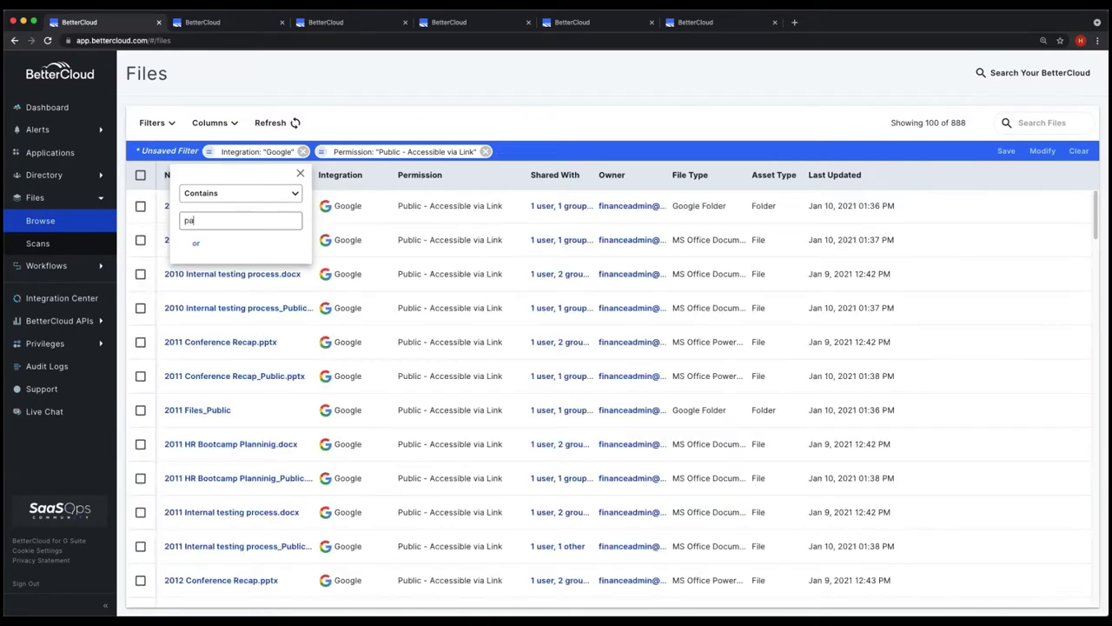
text(ssword)
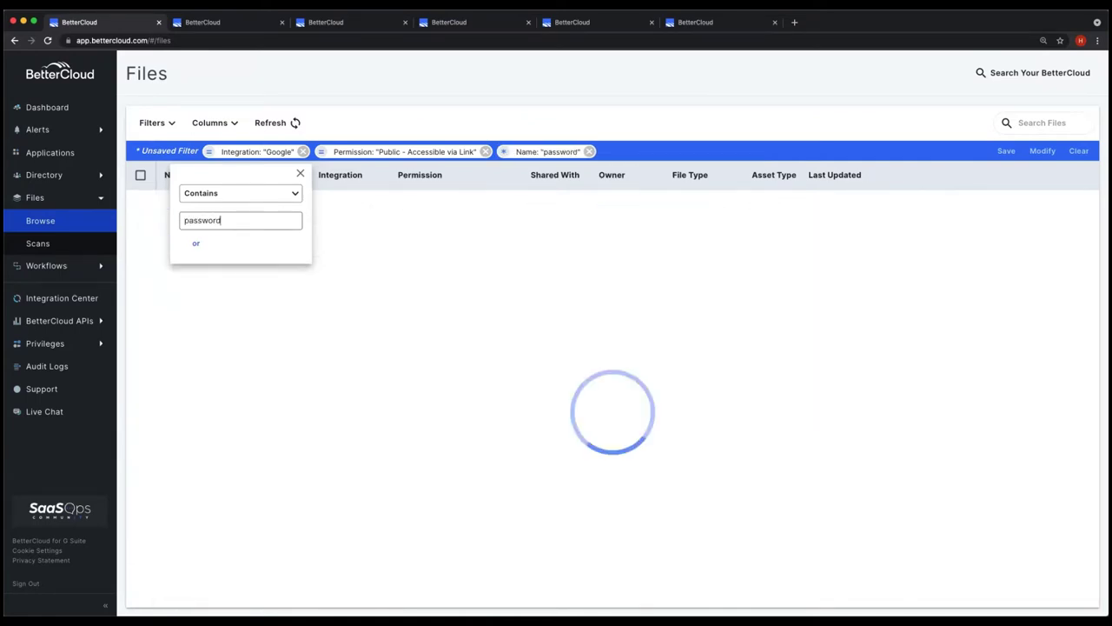
click(304, 325)
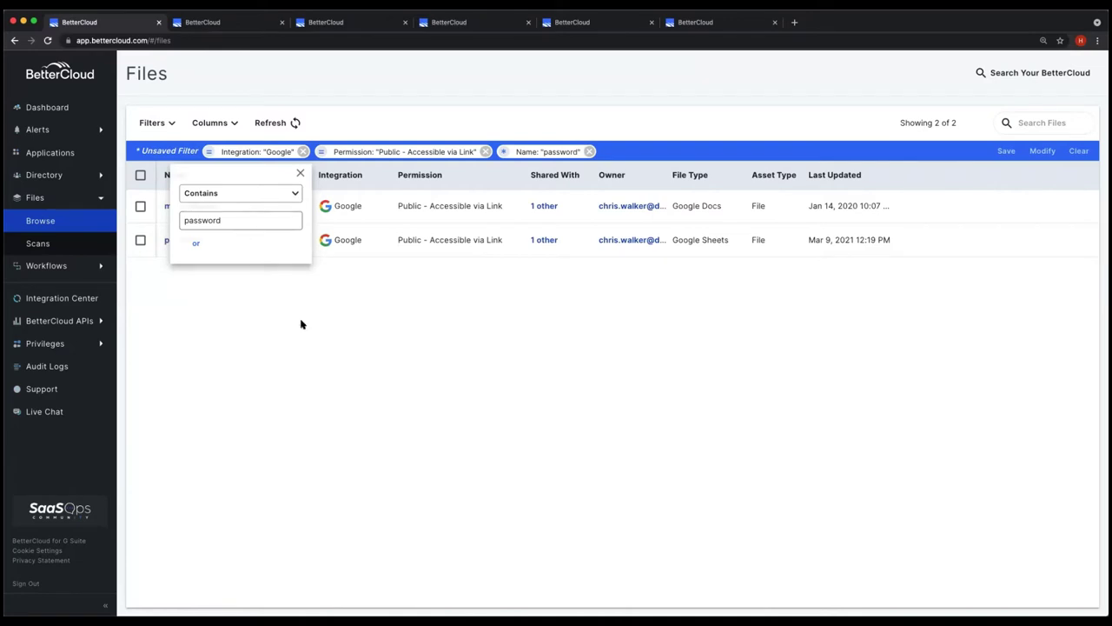
click(589, 151)
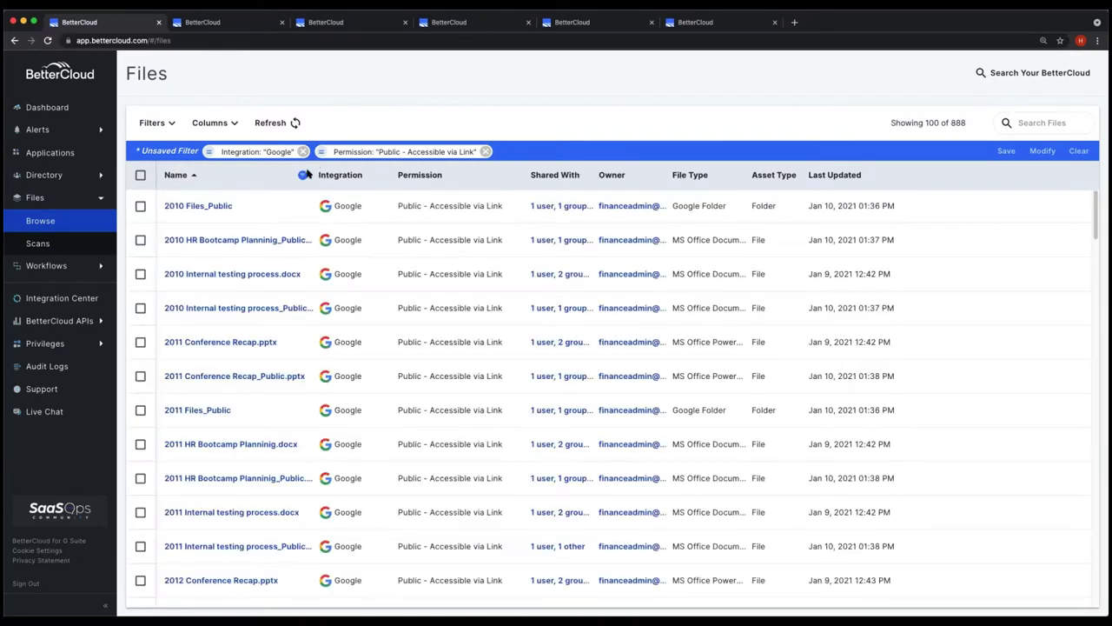
Filter the files to names containing "internal only".
click(304, 174)
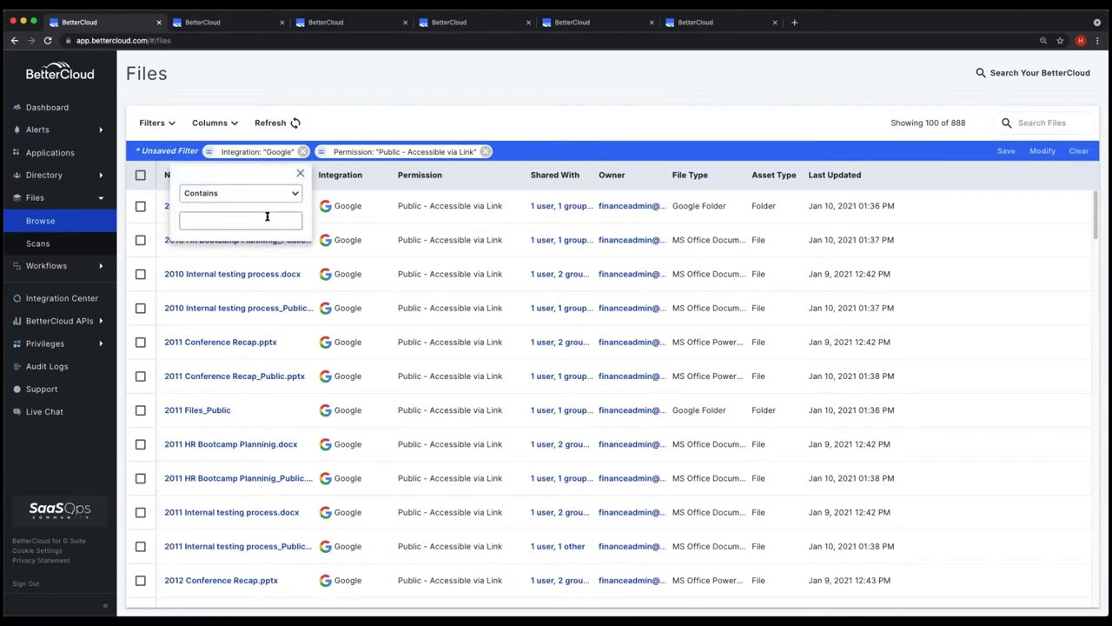
text(internal)
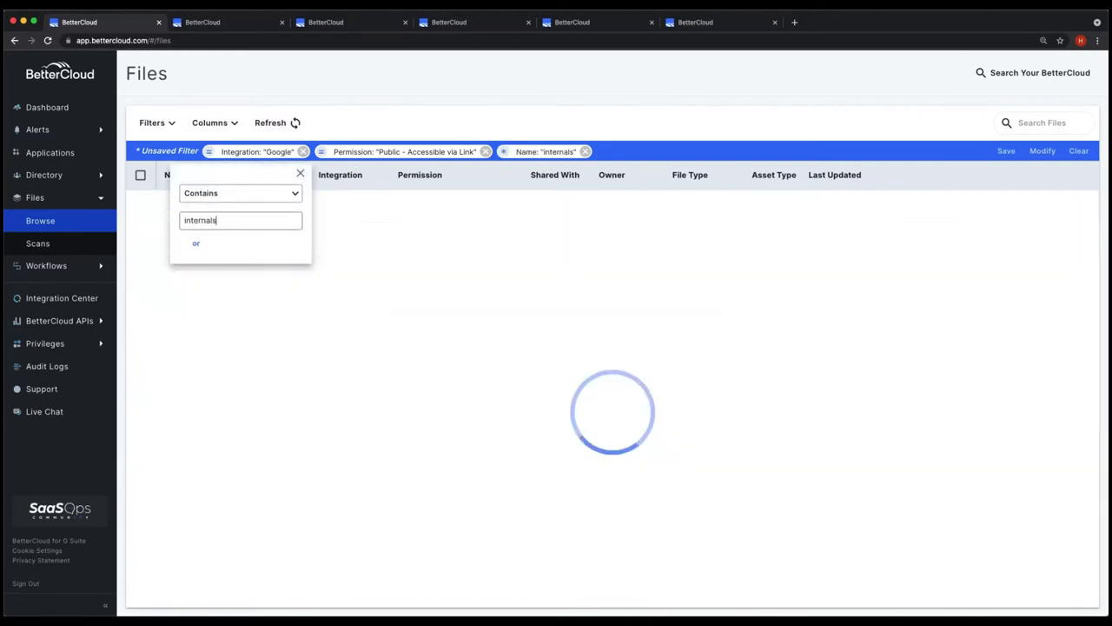
text( only)
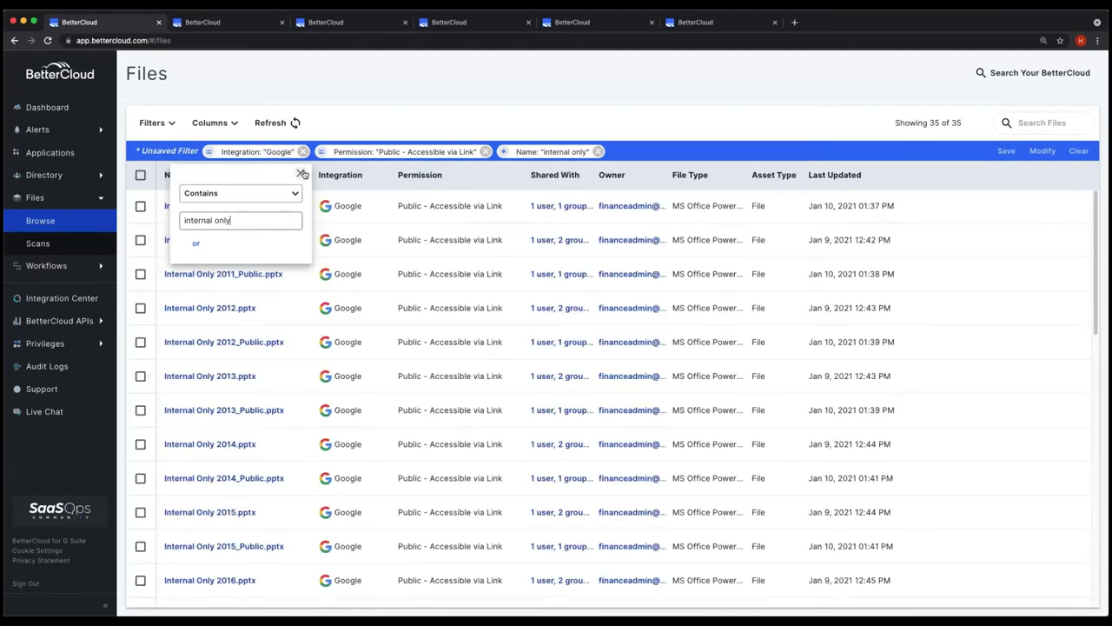
click(448, 388)
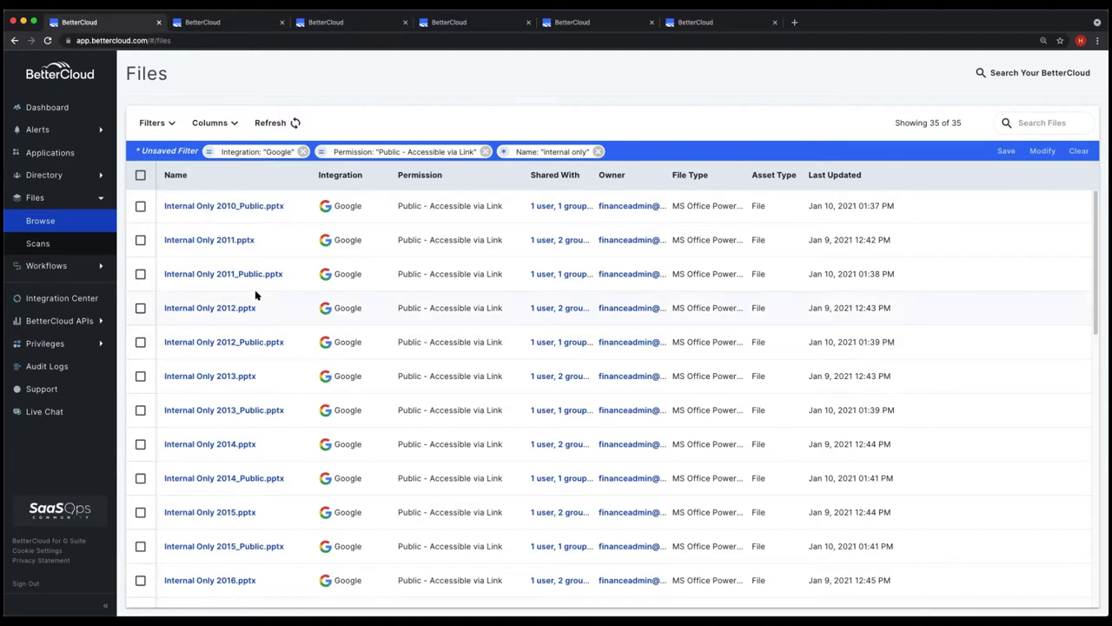
Select all files in the filtered list.
click(140, 206)
click(140, 239)
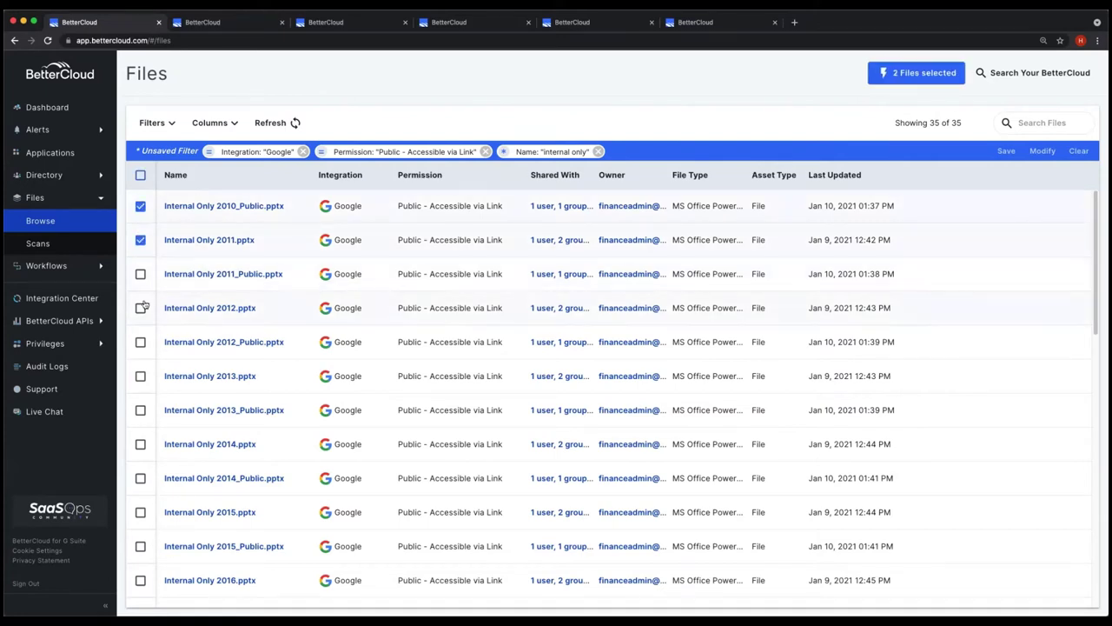
click(140, 174)
click(140, 175)
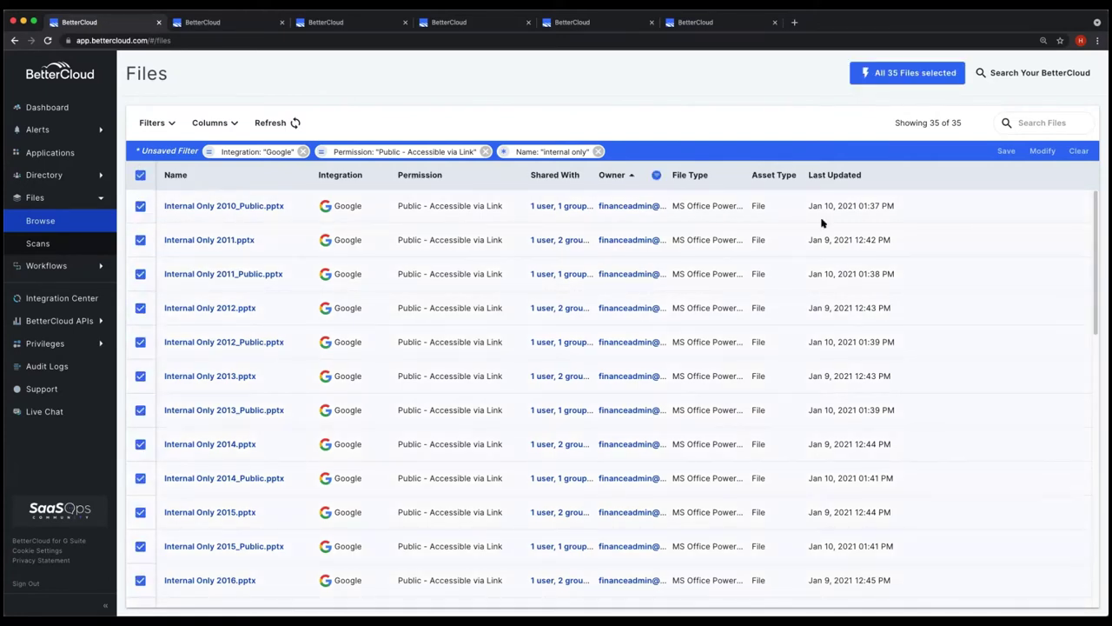
Search the actions for "set file" and open Google's Set File Sharing Settings action for the selected files.
click(903, 77)
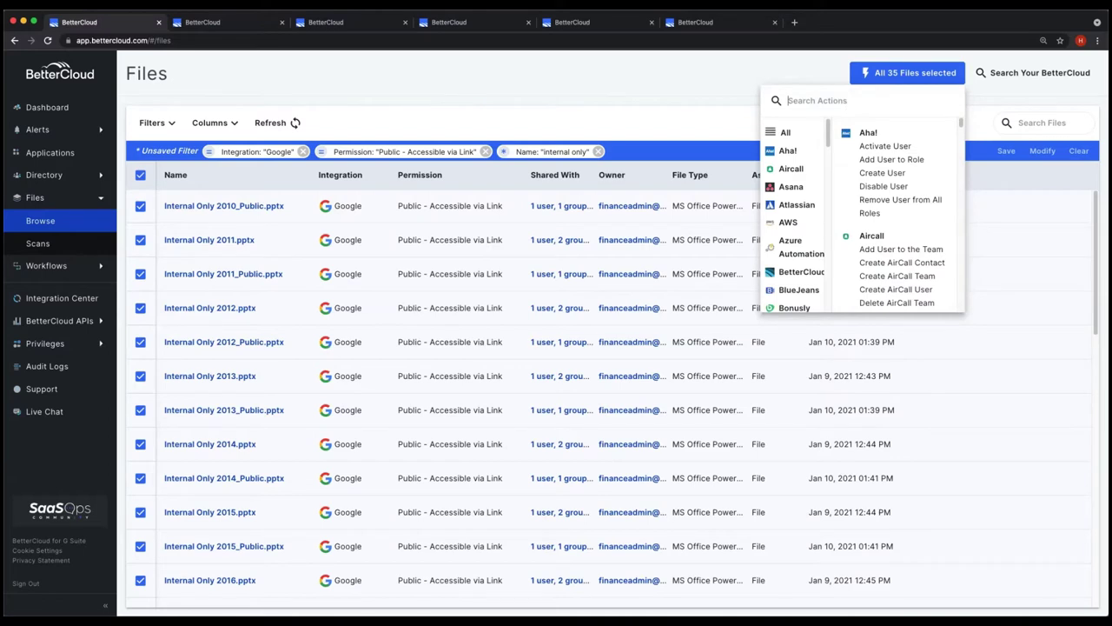
text(set file)
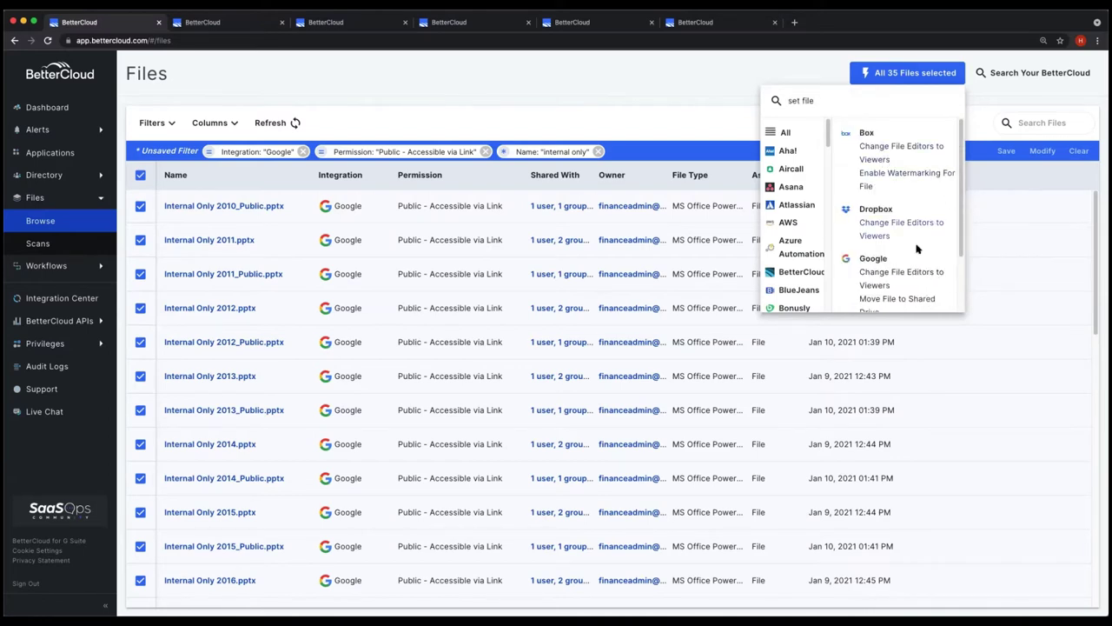
scroll(919, 247, down, 2)
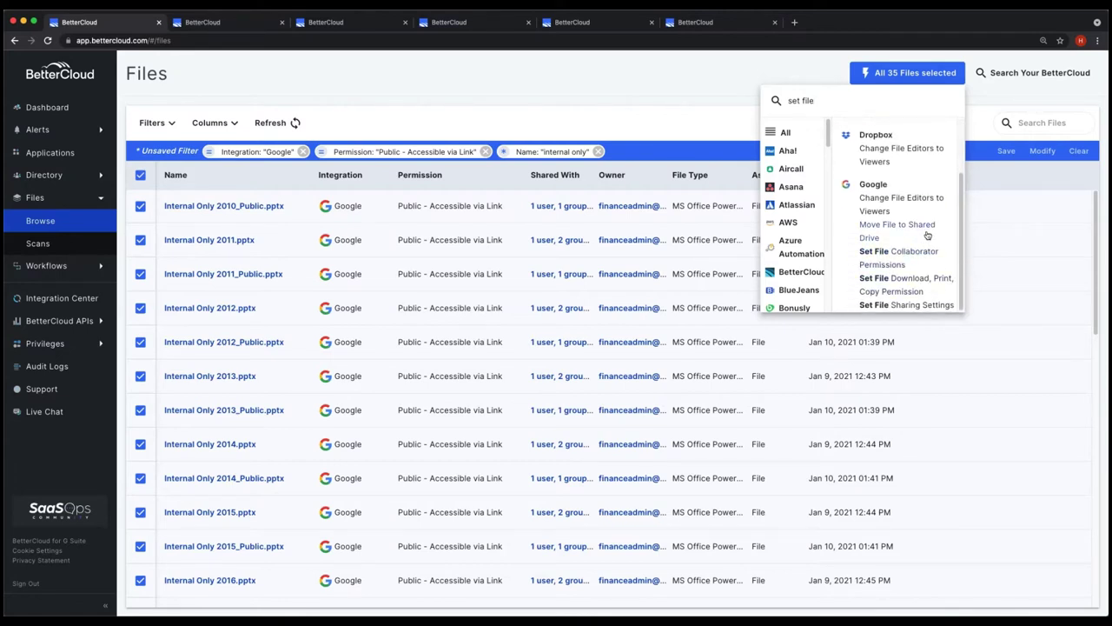
click(908, 306)
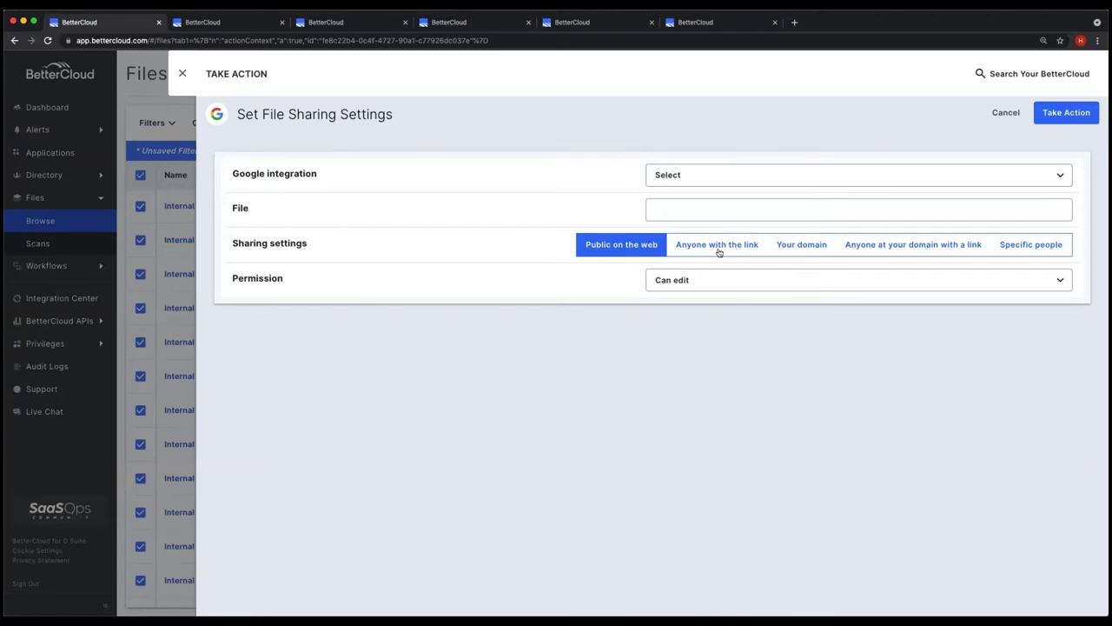
Set the action's sharing settings to Specific people and its Google integration to Google.
click(803, 246)
click(919, 248)
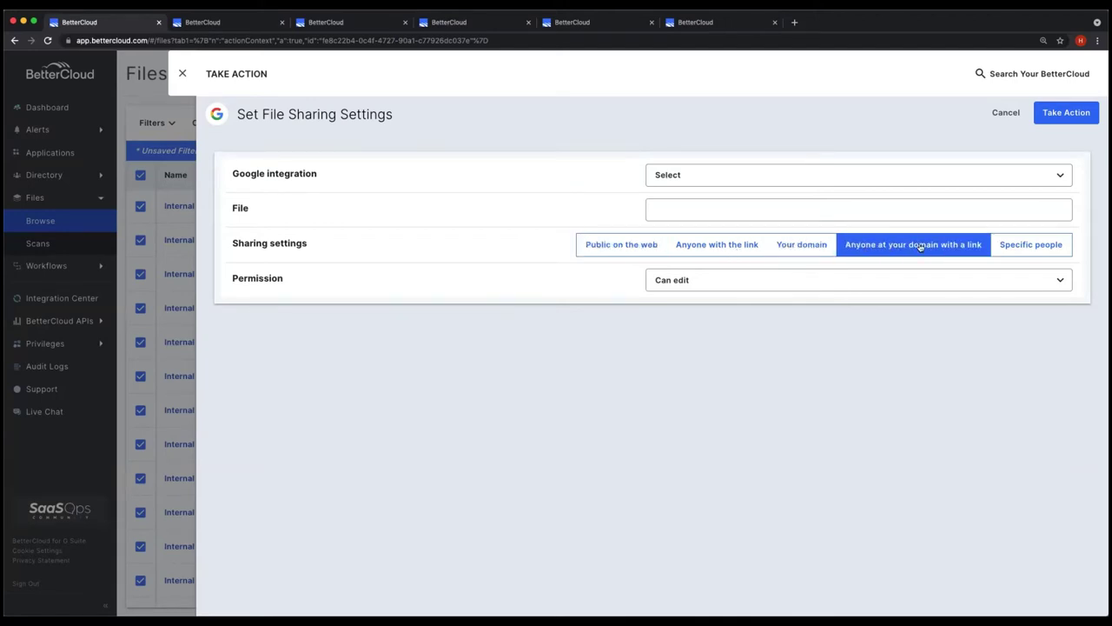
click(1028, 246)
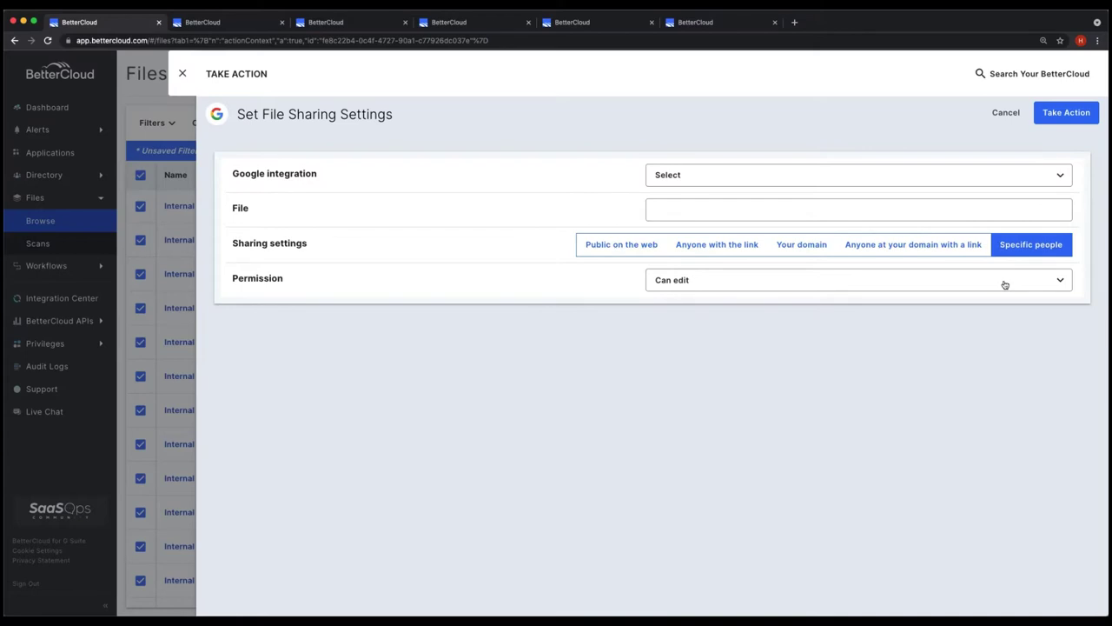
click(709, 177)
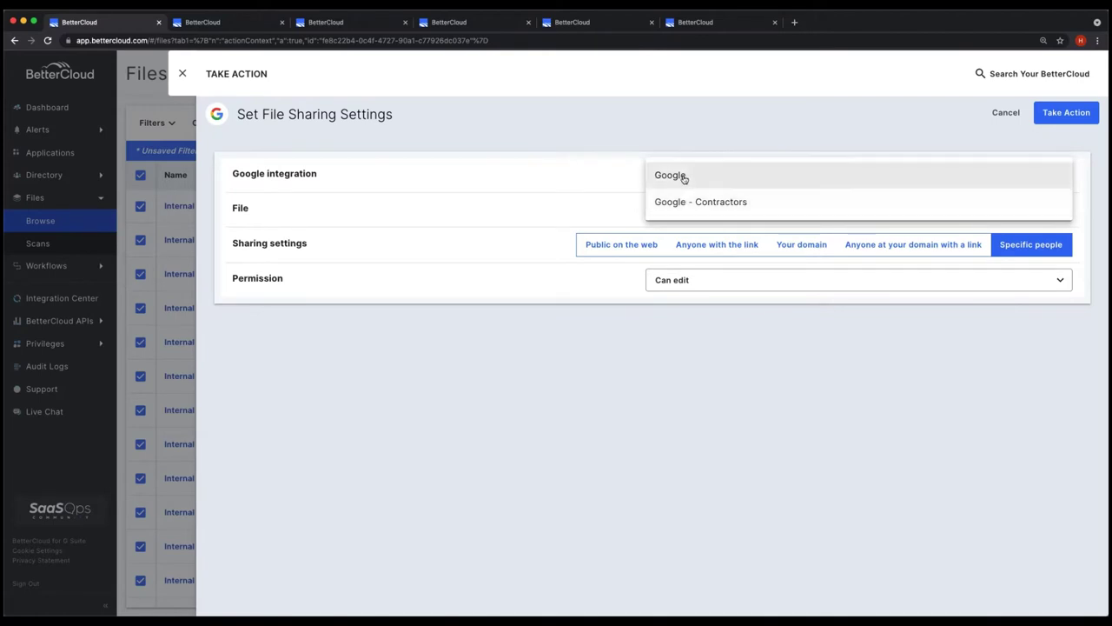
click(682, 176)
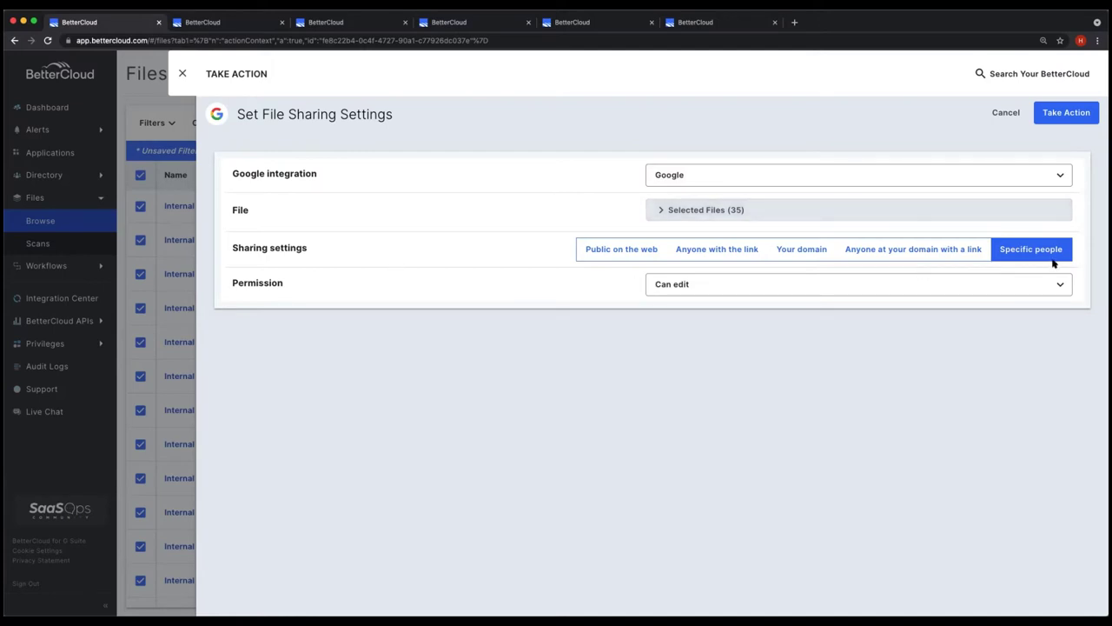
Check the permission options, close the sharing settings action without applying it, and deselect all files.
click(688, 287)
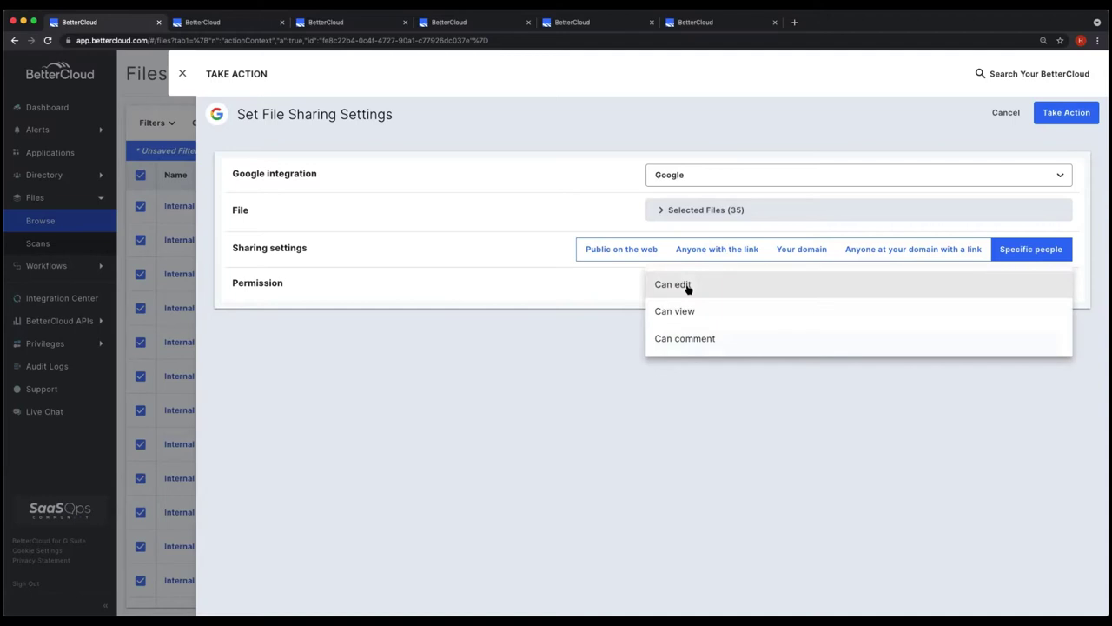
click(605, 343)
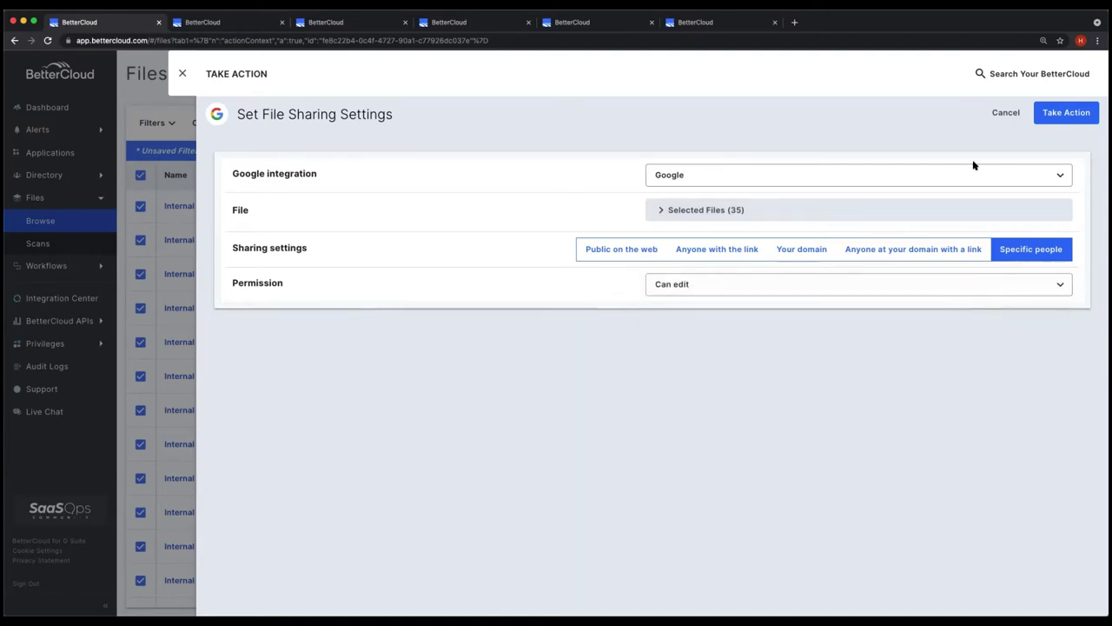
click(182, 76)
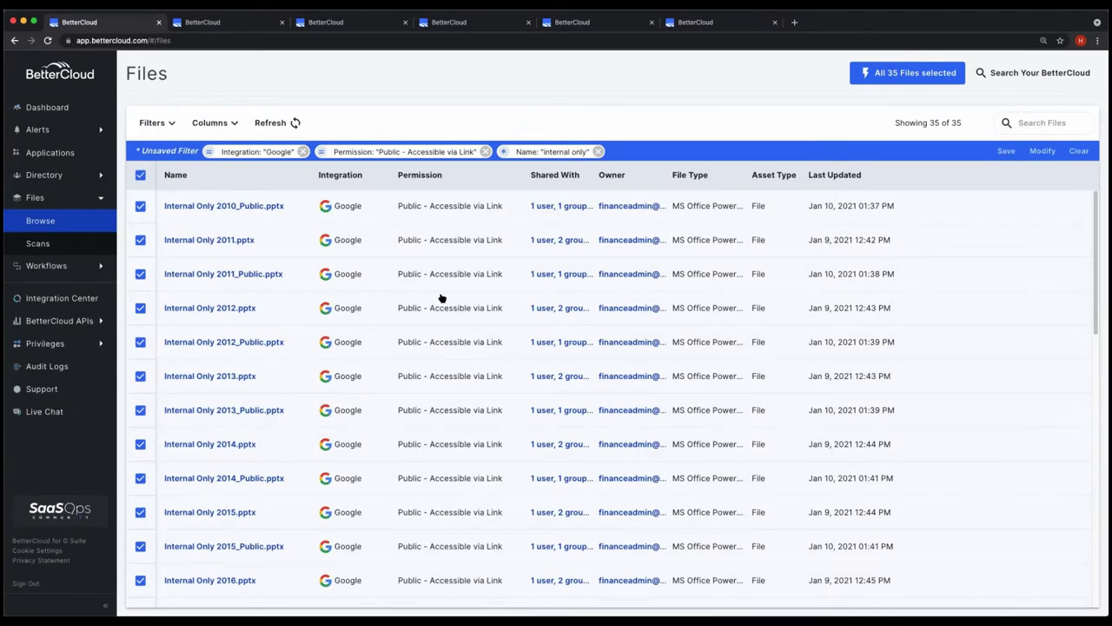
click(140, 177)
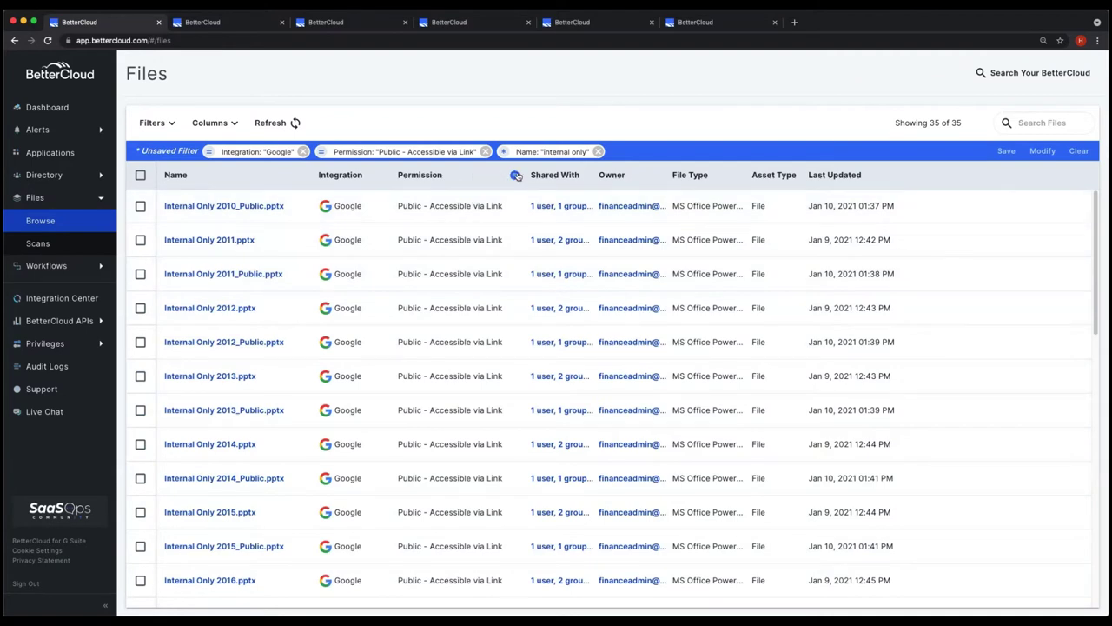
Change the file list's permission filter to External - Direct Share.
click(517, 175)
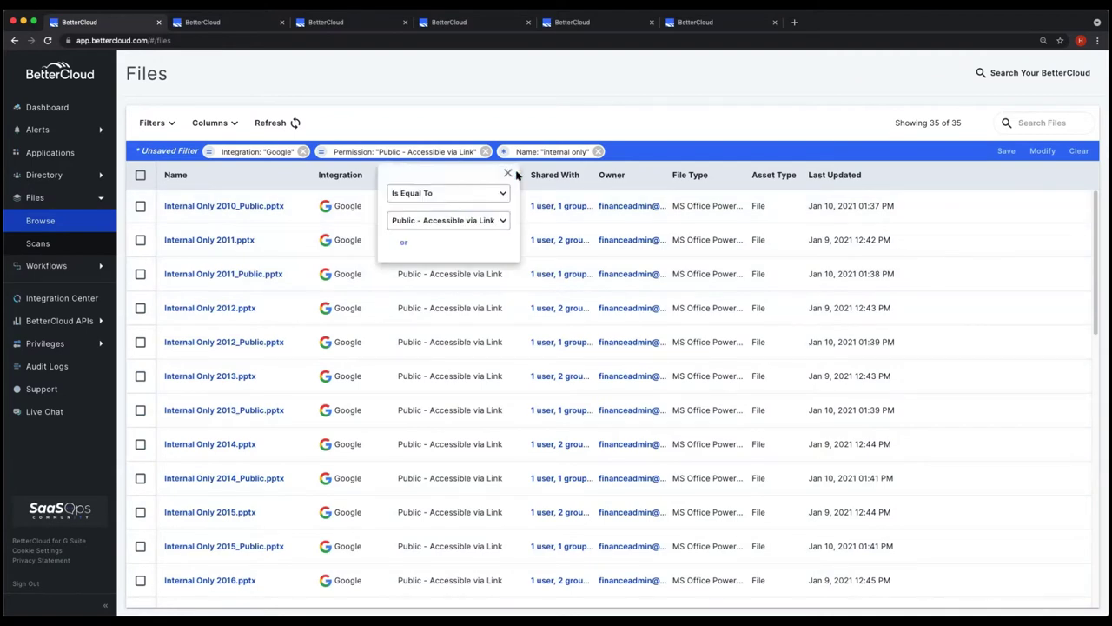
click(448, 222)
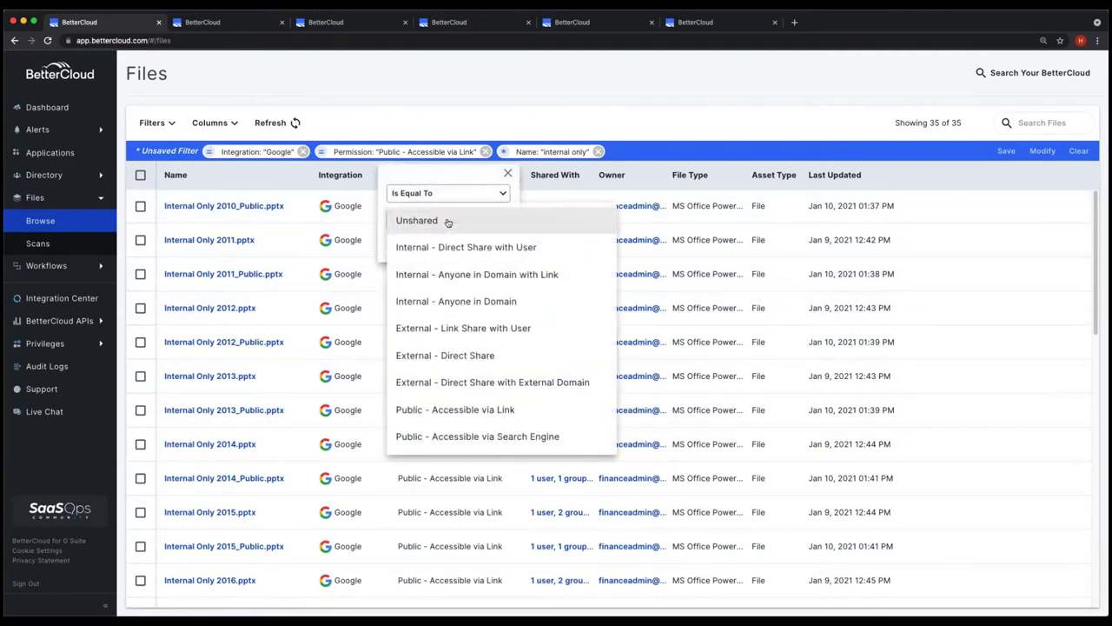
click(452, 355)
click(508, 173)
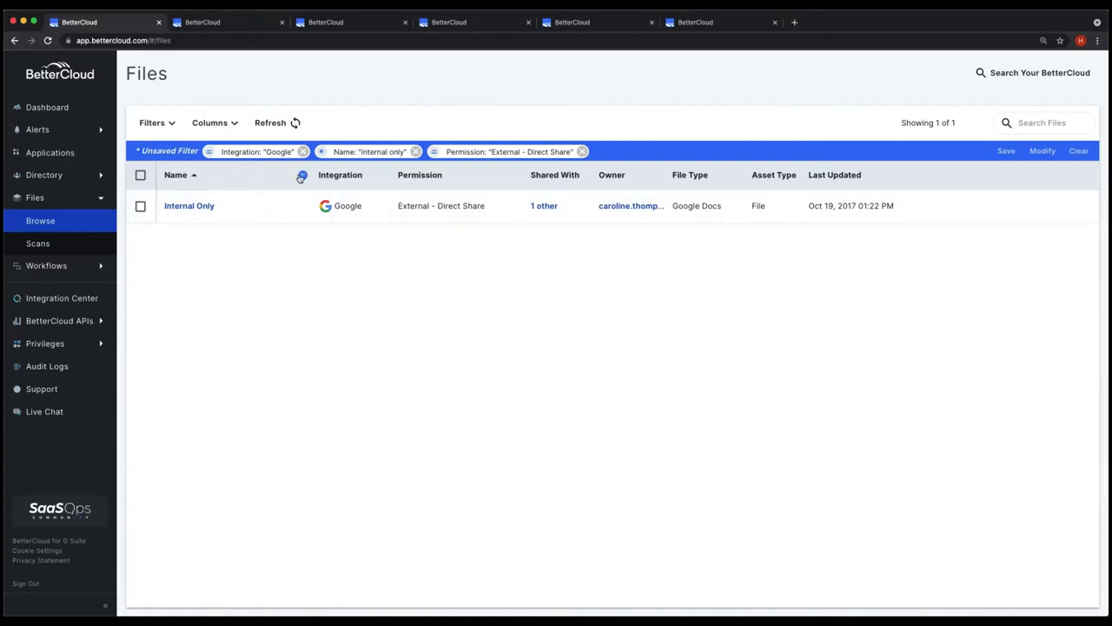
Replace the file name filter with files whose name contains "internal".
click(302, 174)
drag(230, 221, 167, 220)
key(BackSpace)
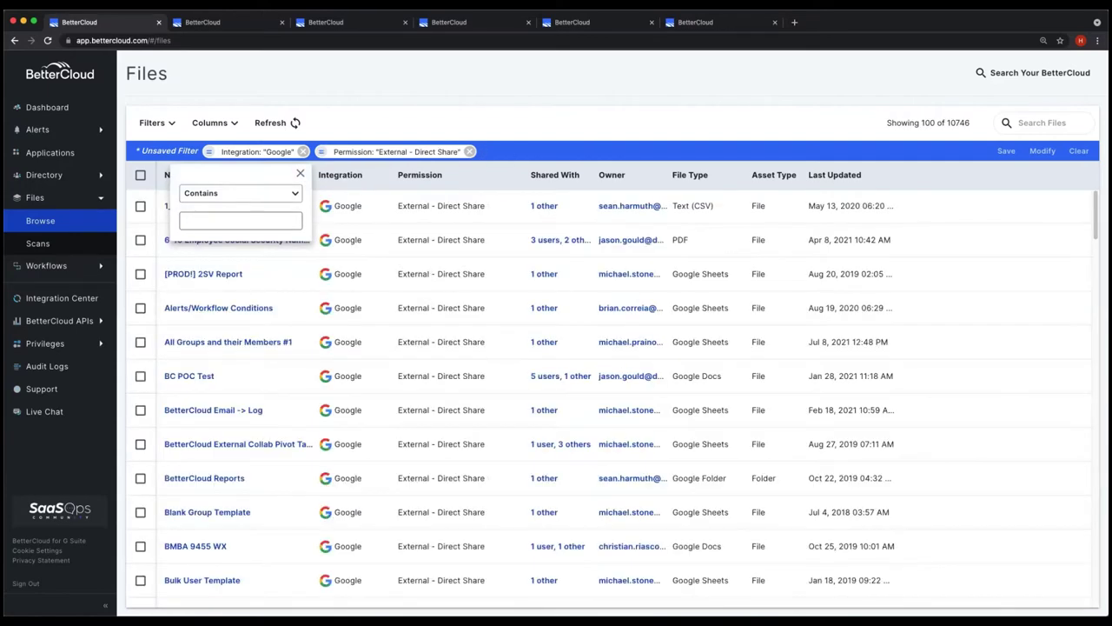
text(internal)
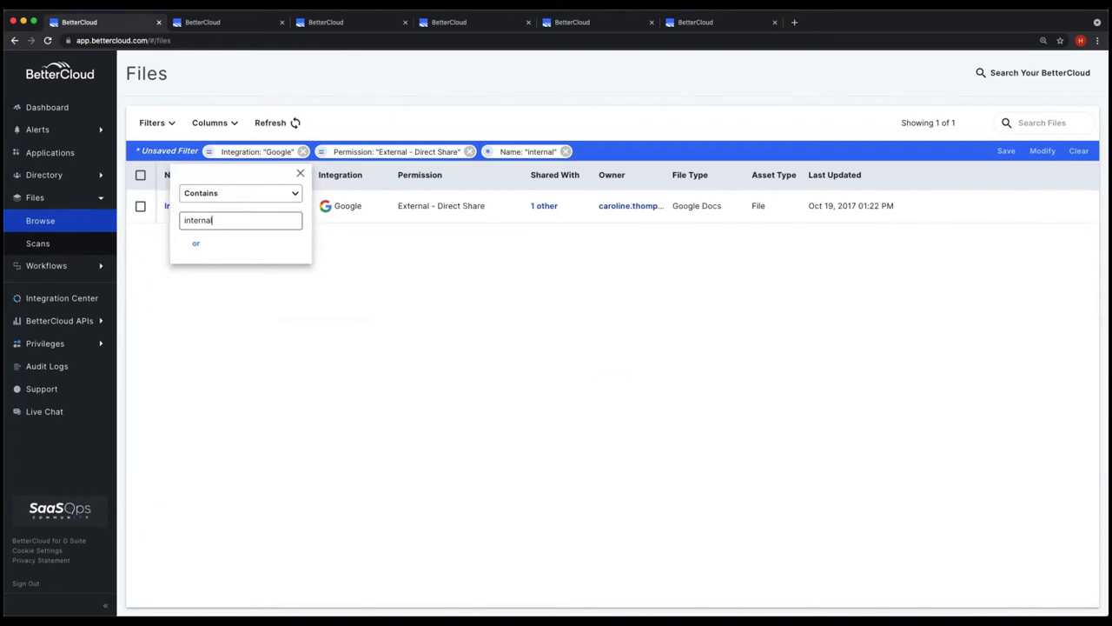
Change the name filter to files whose name contains "password".
key(BackSpace)
key(BackSpace)
key(BackSpace)
key(BackSpace)
key(BackSpace)
key(BackSpace)
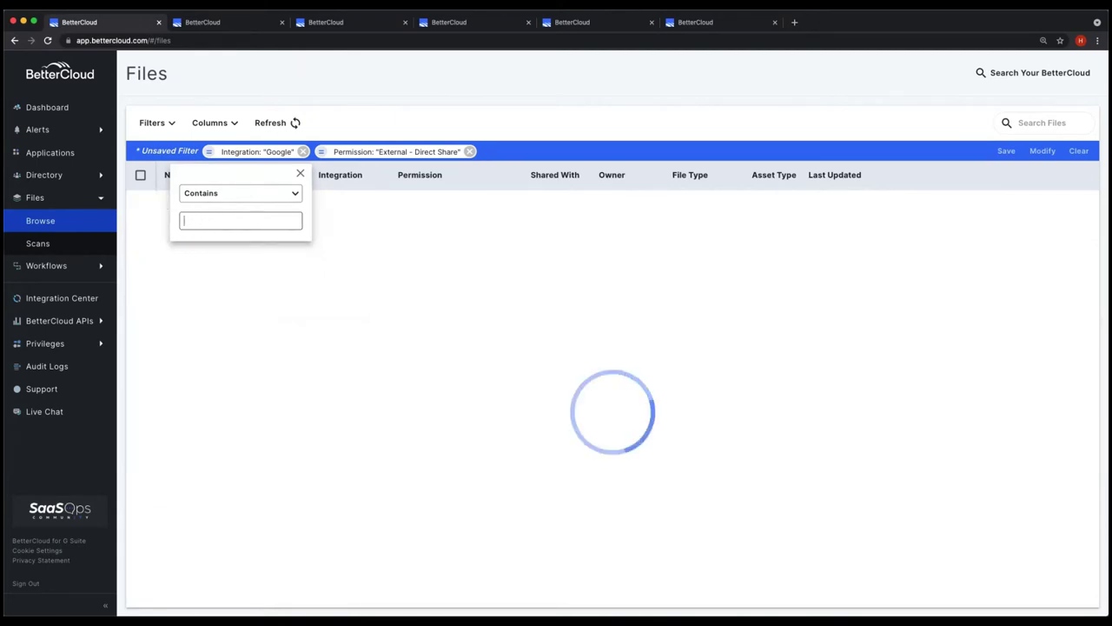
text(password)
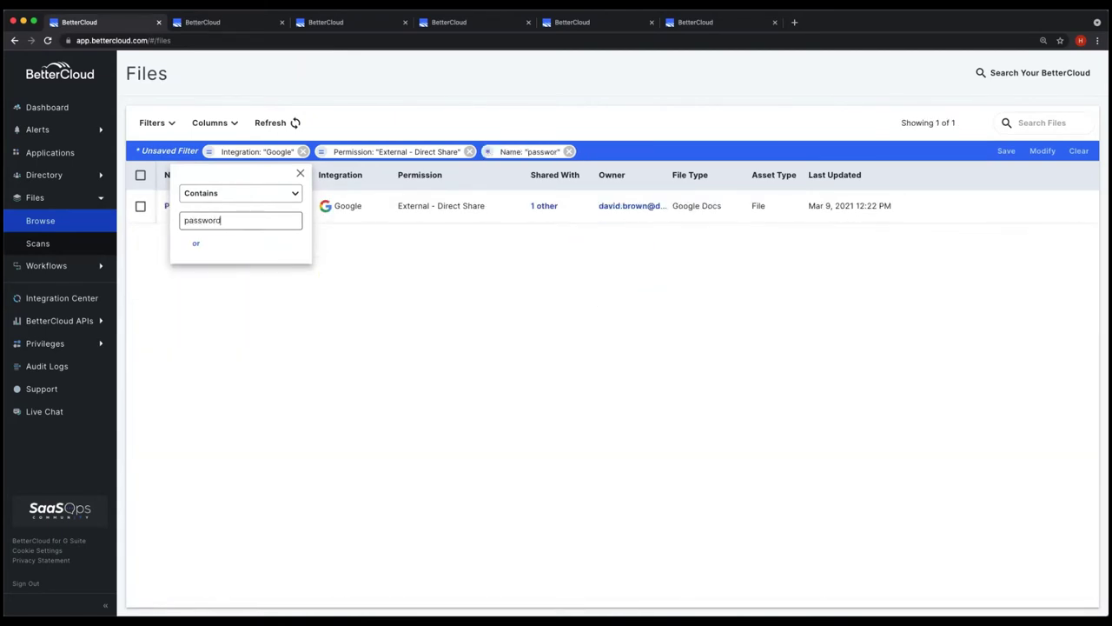
Change the name filter to "confidential" and check whom the first listed file is shared with.
key(BackSpace)
key(BackSpace)
key(BackSpace)
key(BackSpace)
key(BackSpace)
key(BackSpace)
text(confidential)
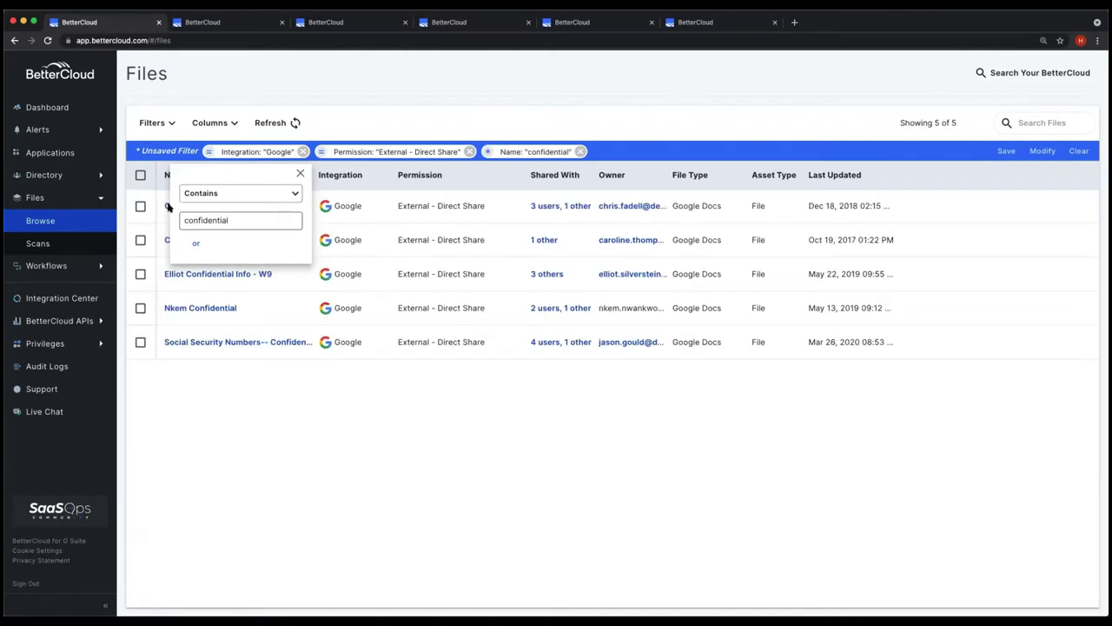
click(323, 431)
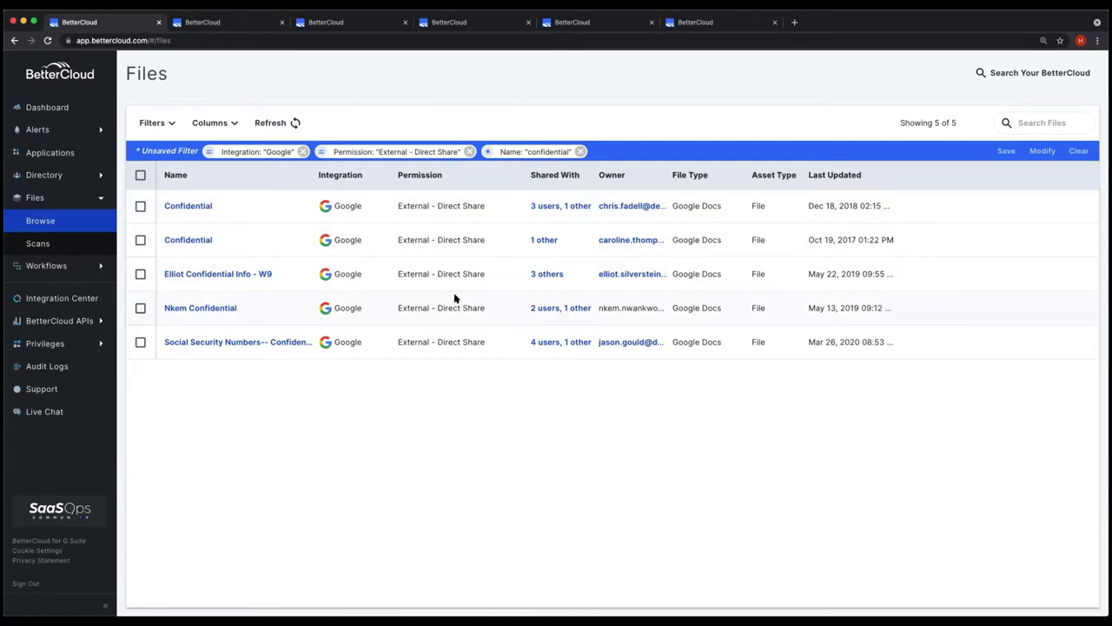
click(554, 207)
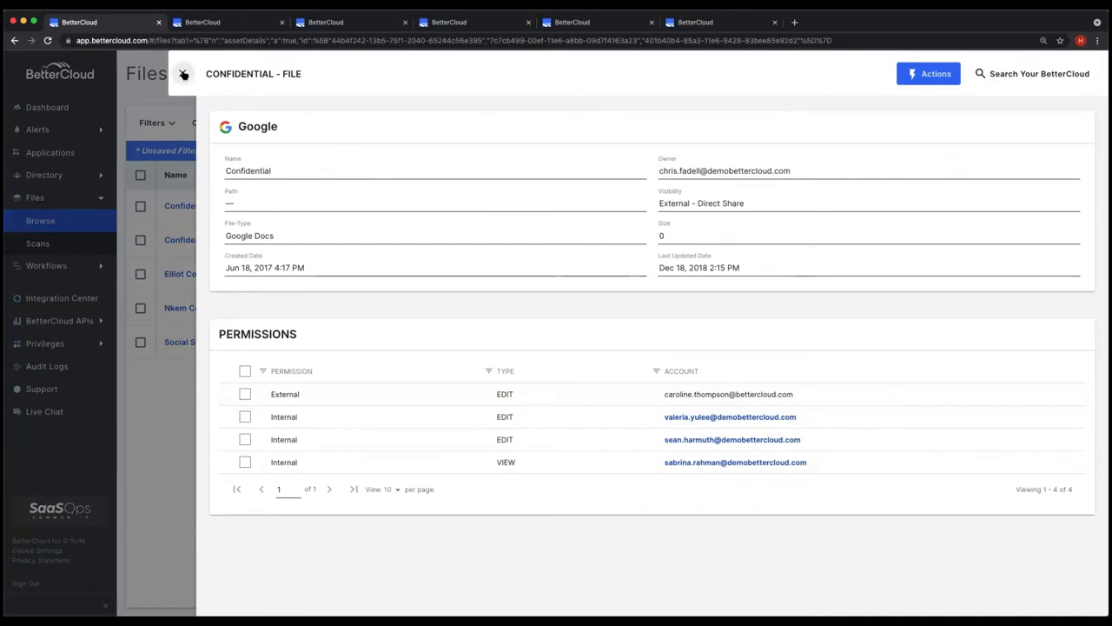
click(183, 74)
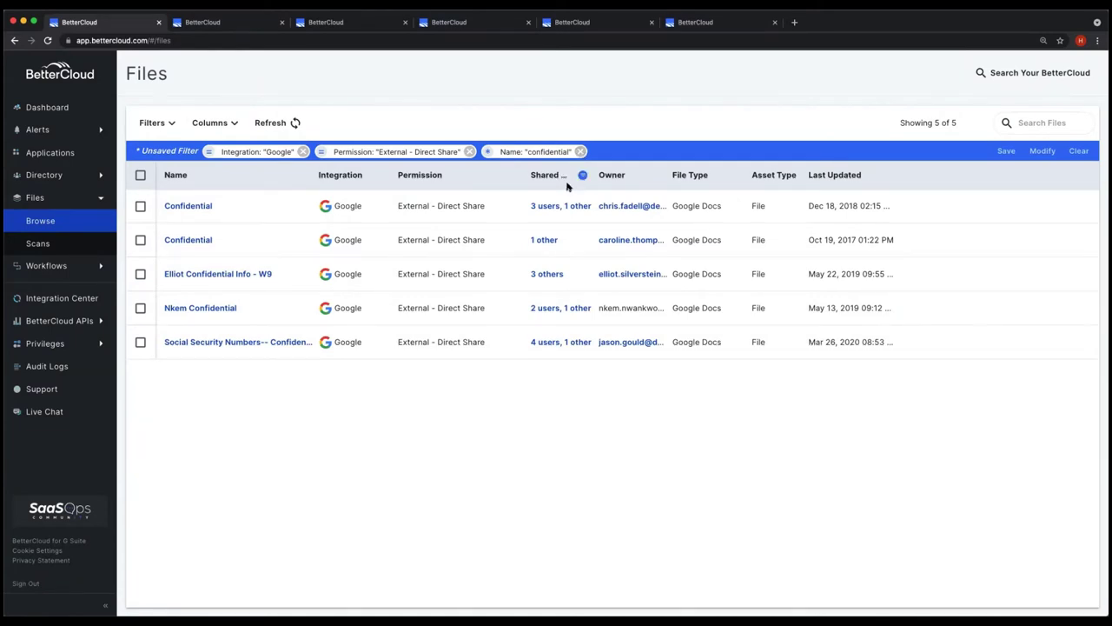
Filter the files to those shared with gmail.com and remove the "confidential" name filter.
click(582, 174)
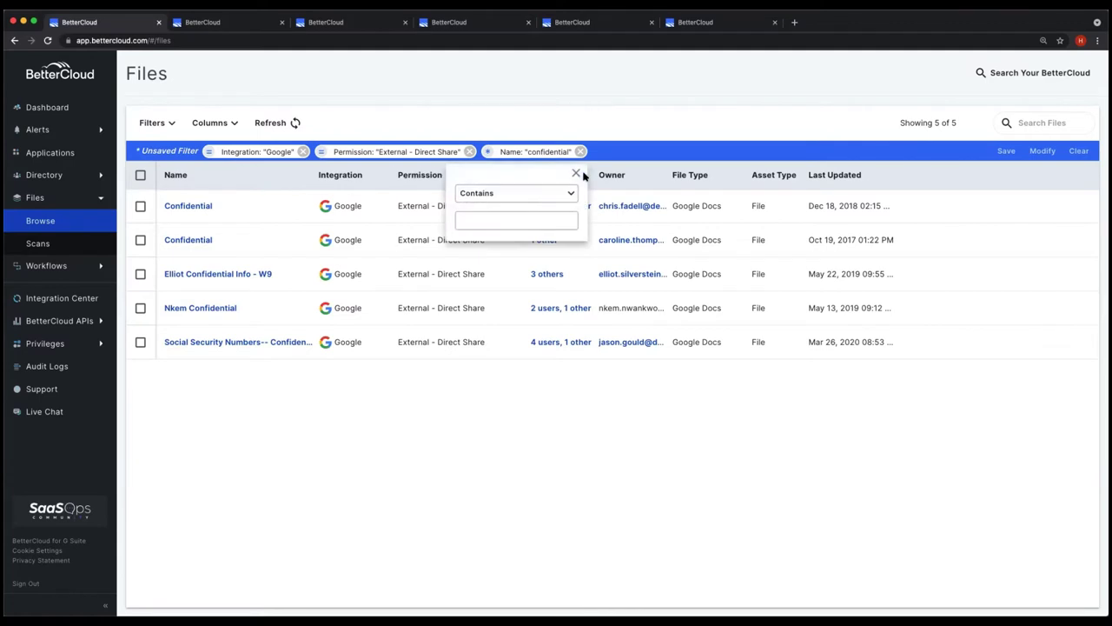
click(490, 223)
text(gmail.com)
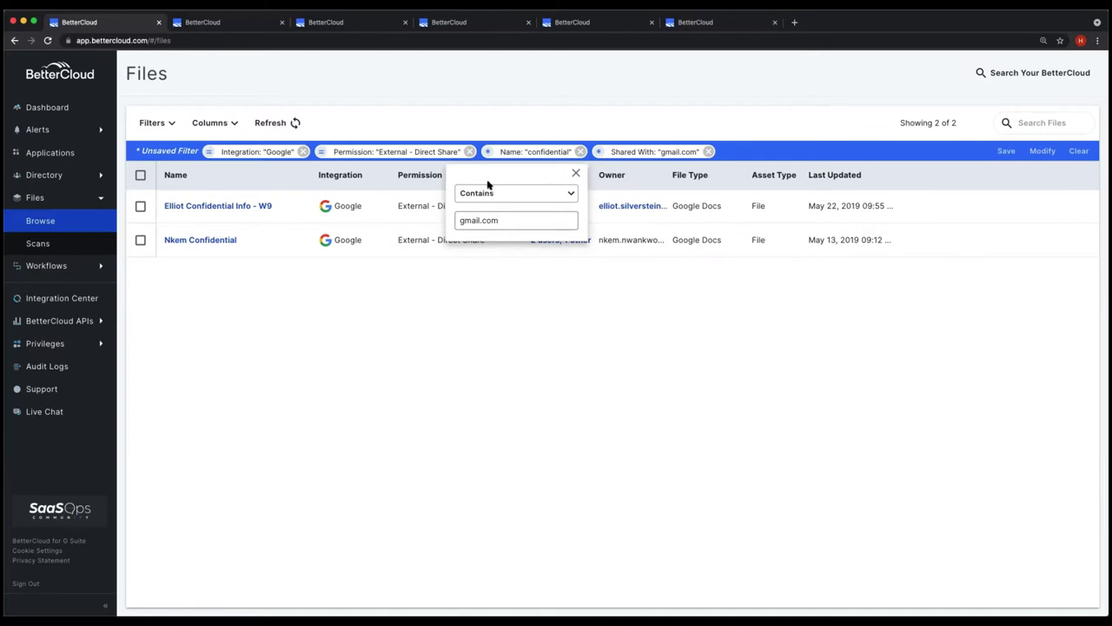
click(581, 153)
click(580, 152)
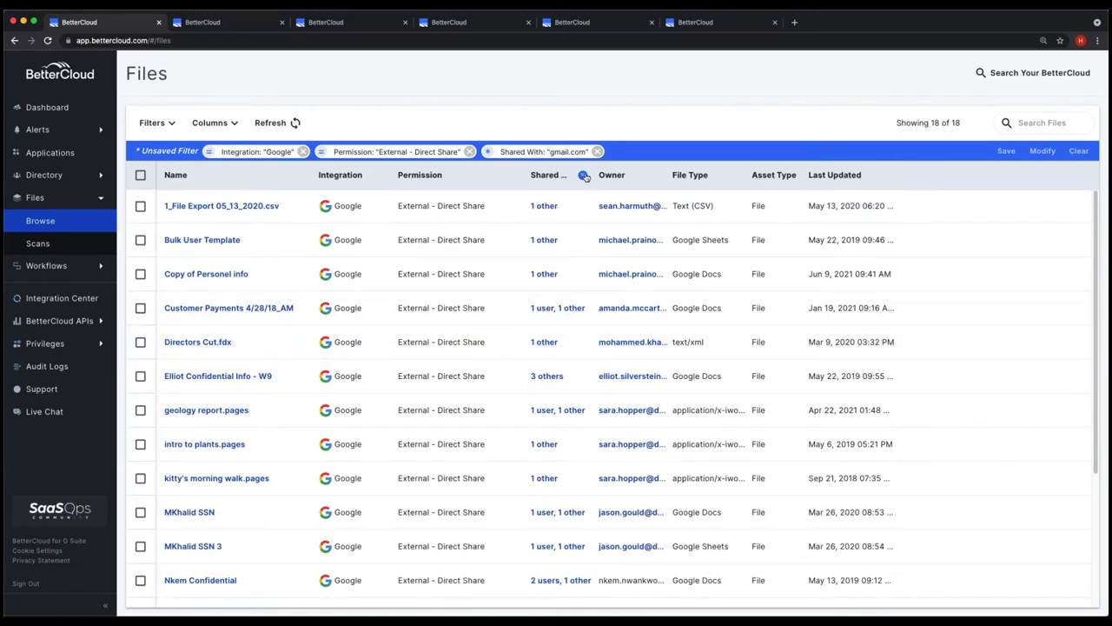
Replace the Shared With filter value with "etsy".
click(585, 175)
drag(515, 221, 449, 219)
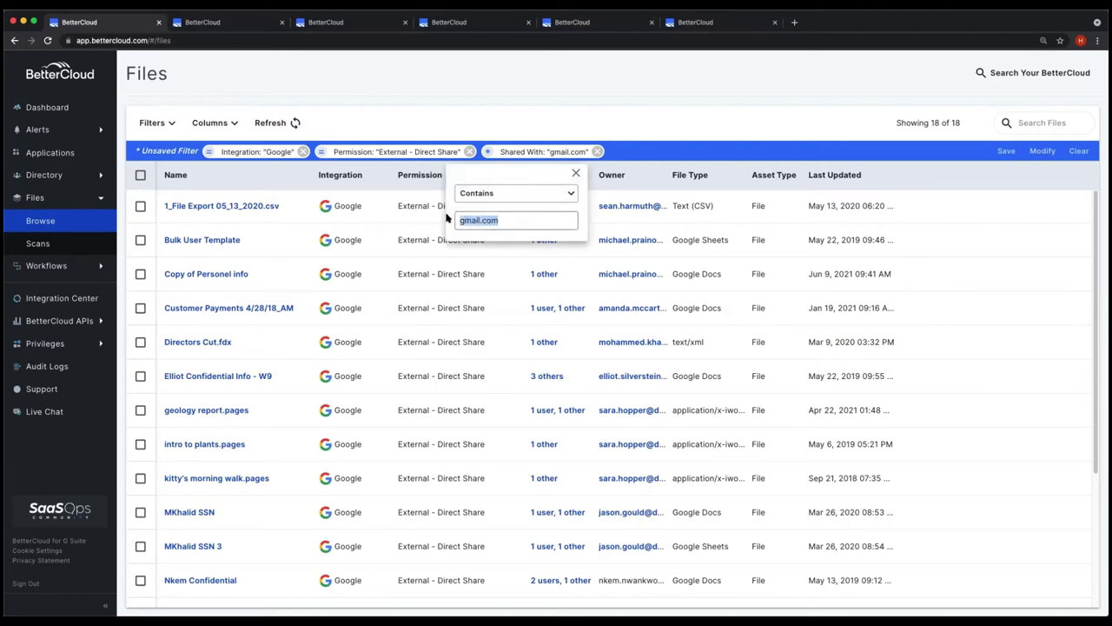
text(etsy)
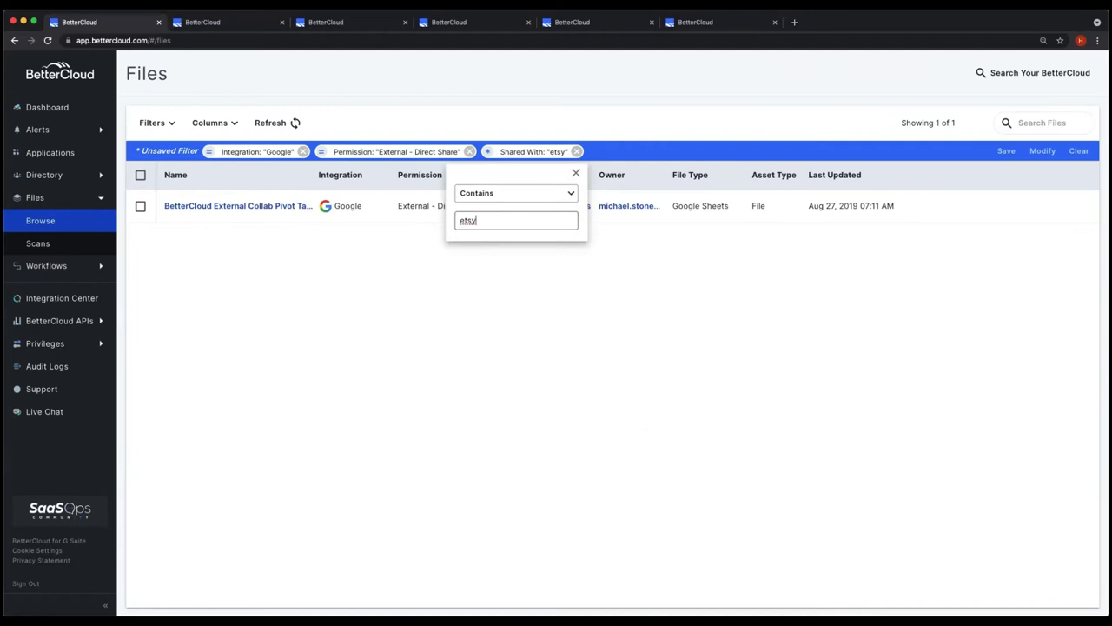
Change the Shared With filter to contain "j2" instead.
key(BackSpace)
key(BackSpace)
key(BackSpace)
key(BackSpace)
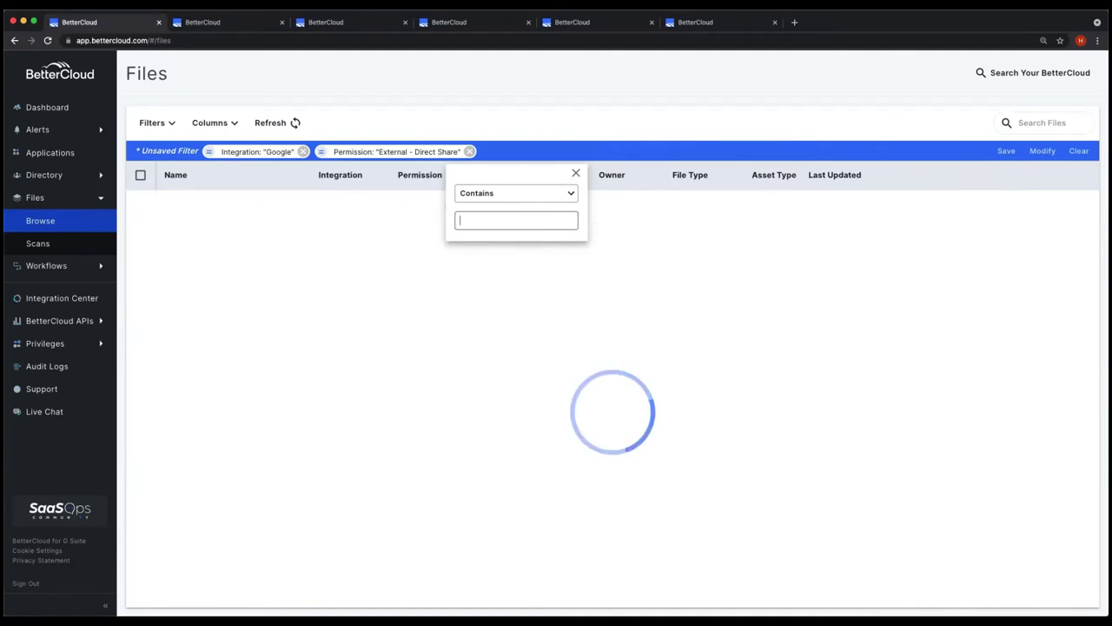
text(j2)
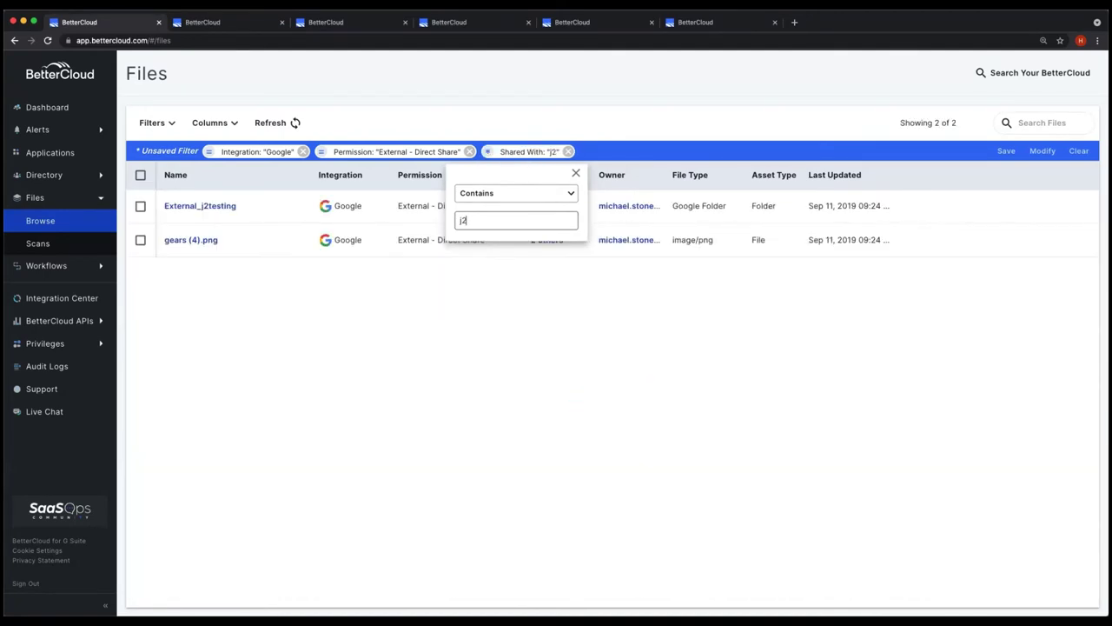
Clear the Shared With filter, keeping only the integration and permission filters on the file list.
key(BackSpace)
key(BackSpace)
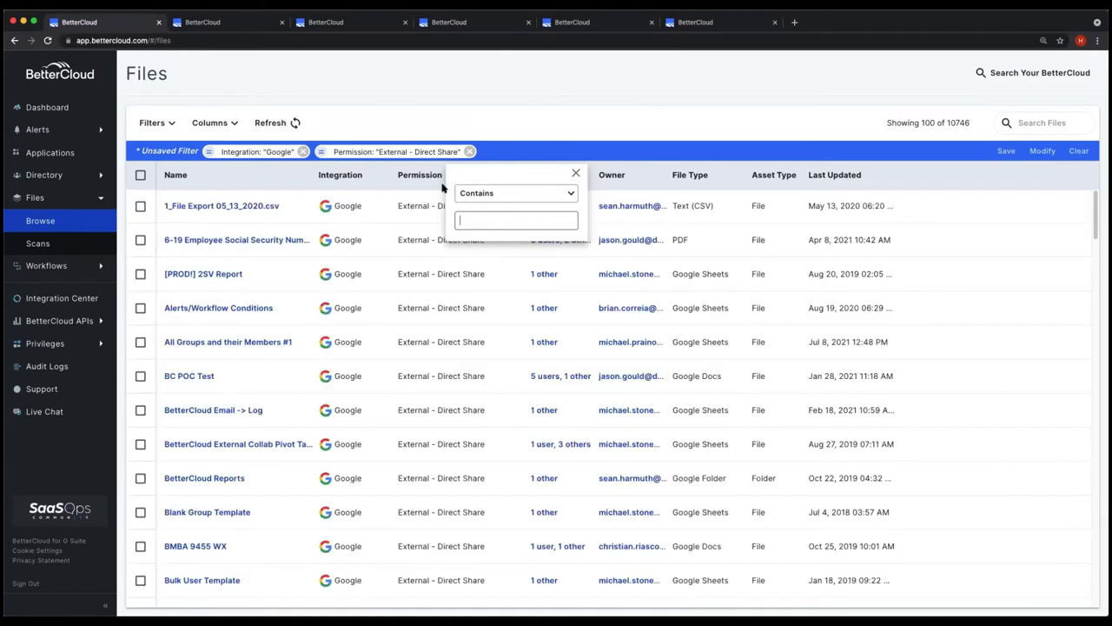
click(576, 173)
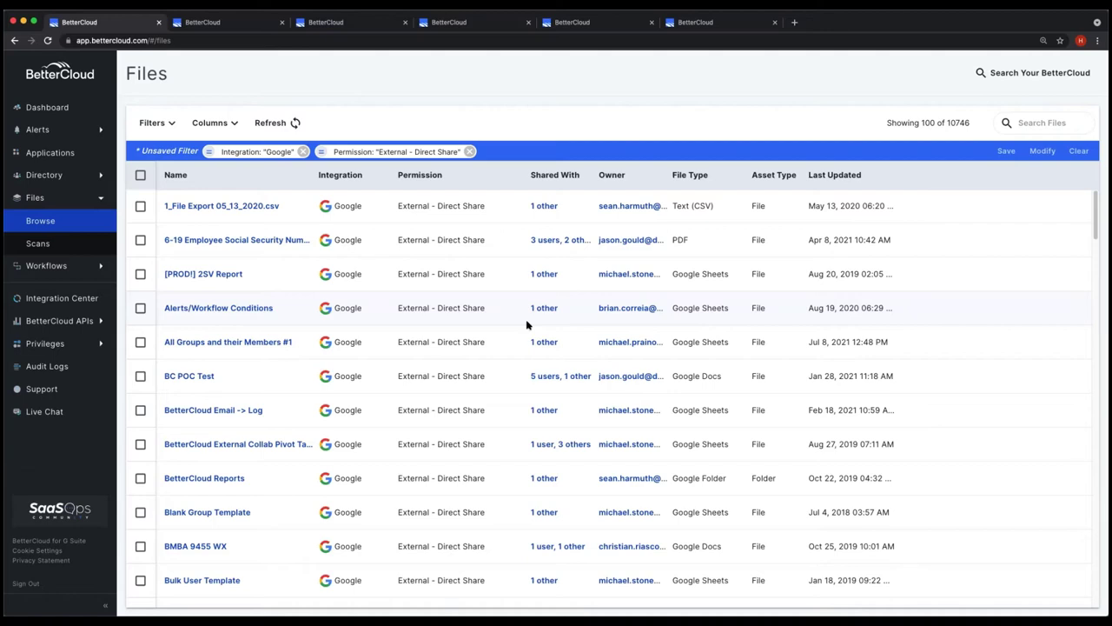
Switch to the Alerts Manager and open the Google "Files Shared Externally" template as a new alert.
click(209, 25)
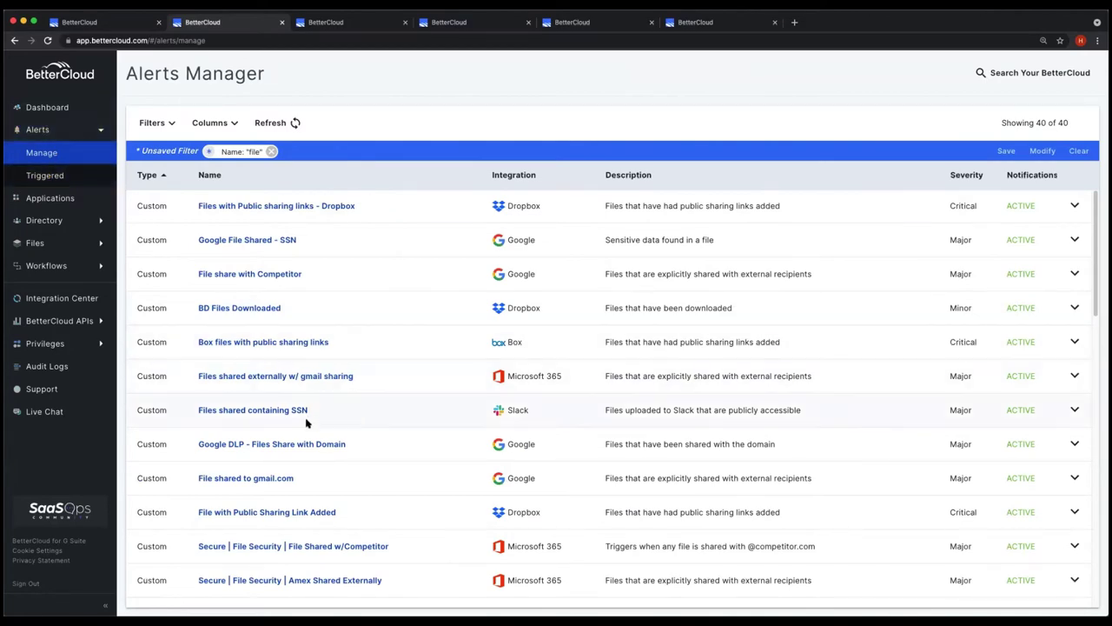
scroll(306, 423, down, 10)
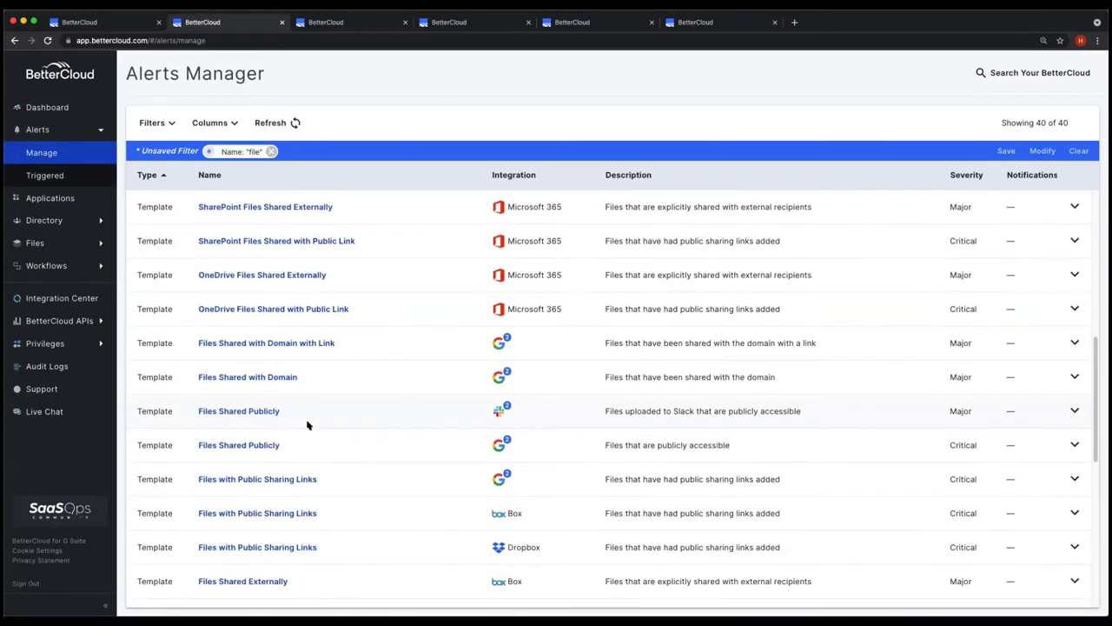
scroll(306, 425, down, 5)
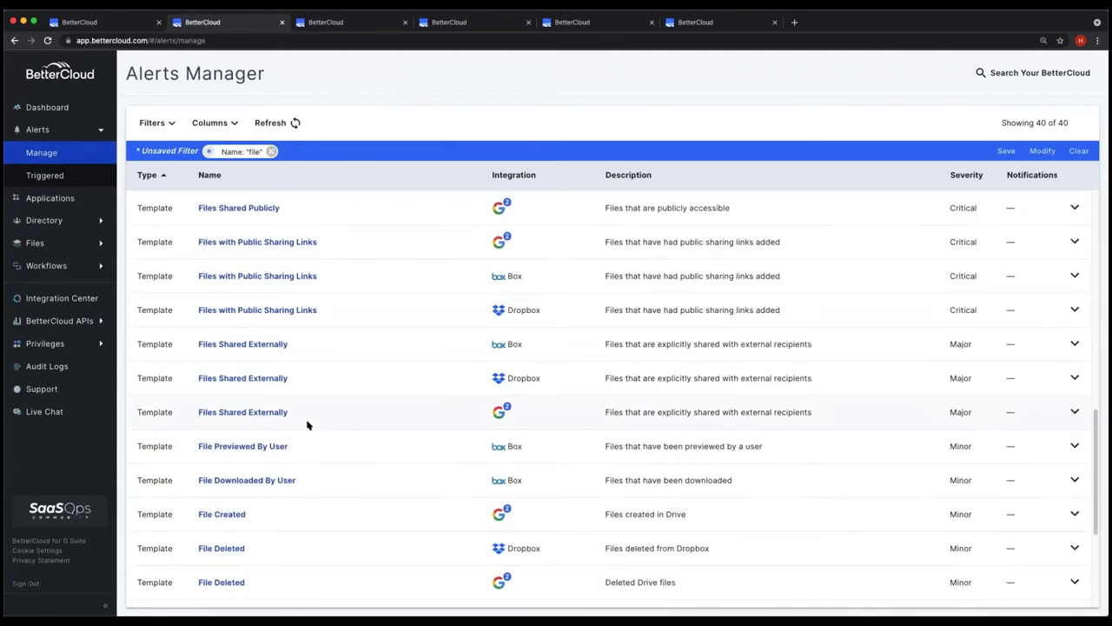
scroll(307, 425, down, 1)
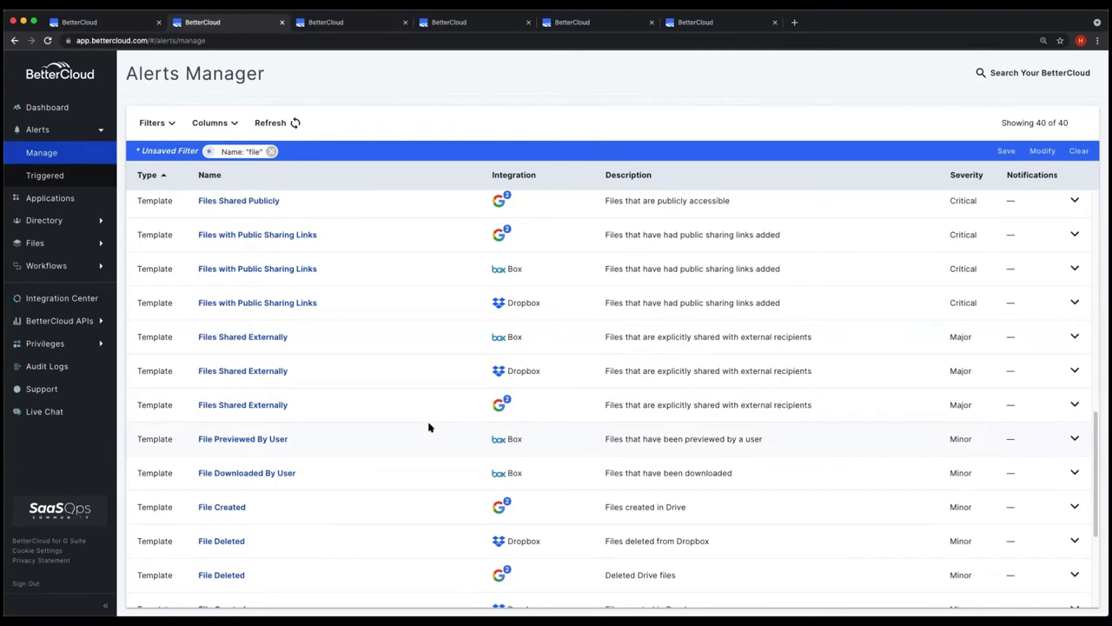
click(257, 408)
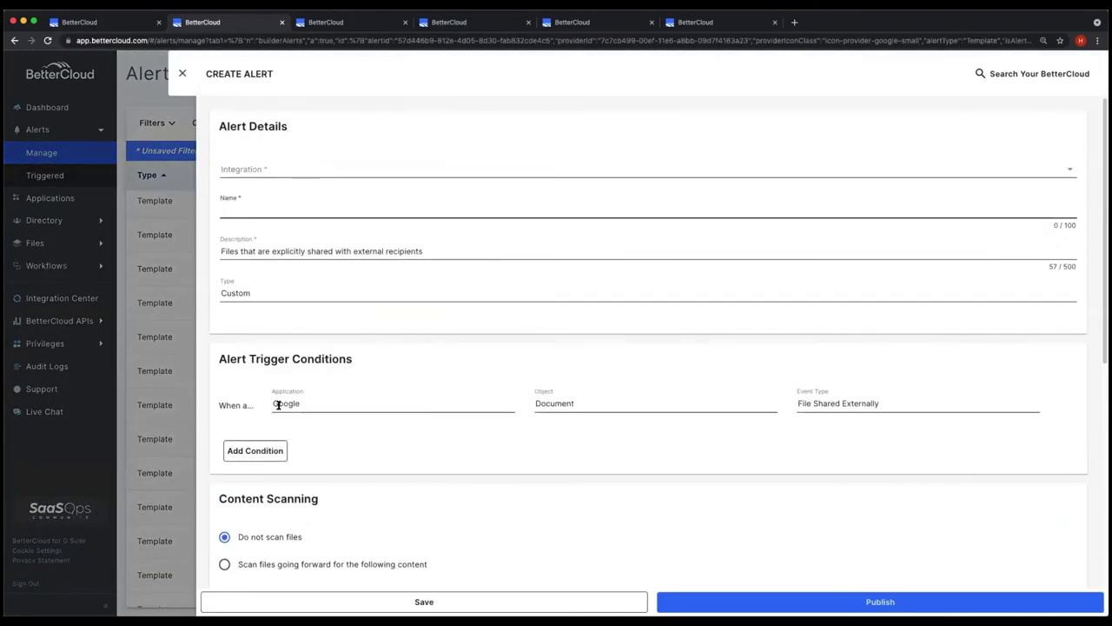
Set the new alert's integration to Google and check its Custom type.
click(265, 170)
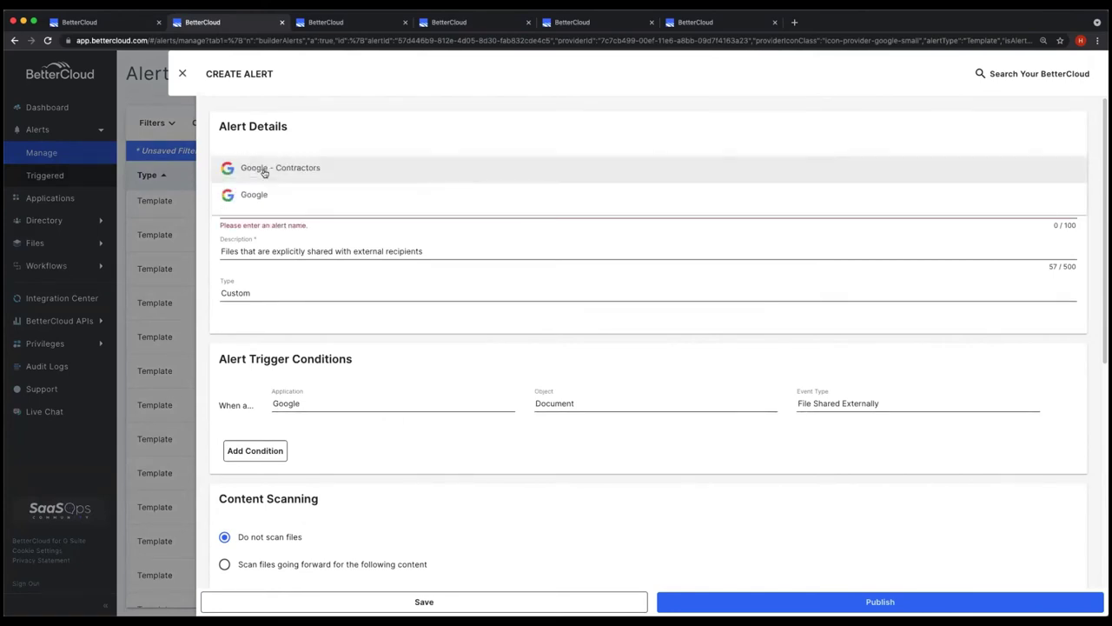
click(263, 198)
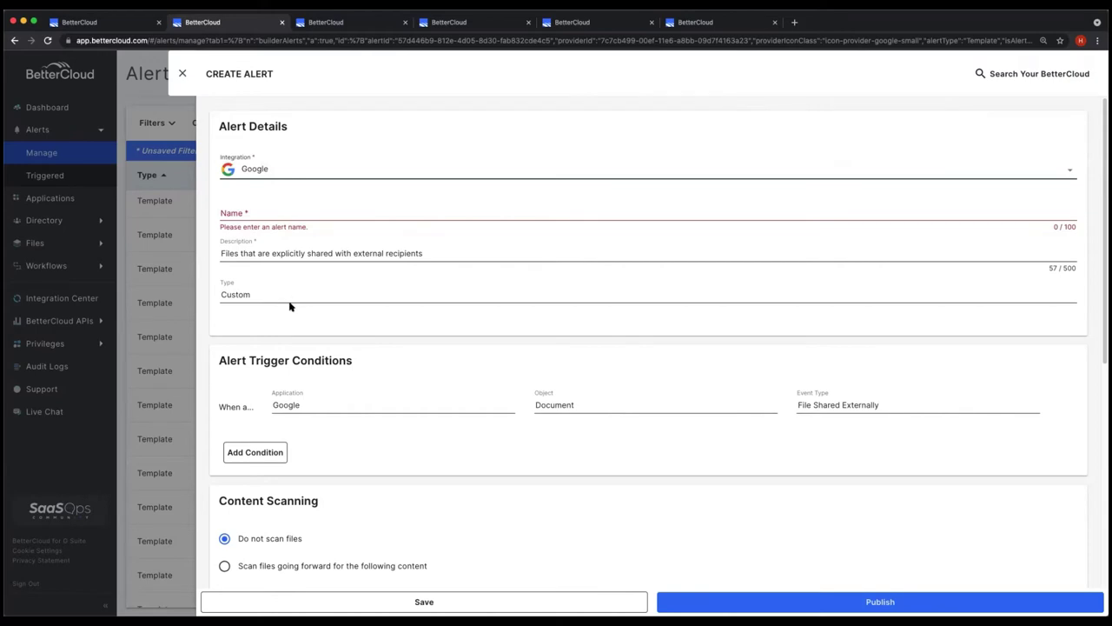
click(252, 295)
drag(253, 294, 221, 296)
click(323, 287)
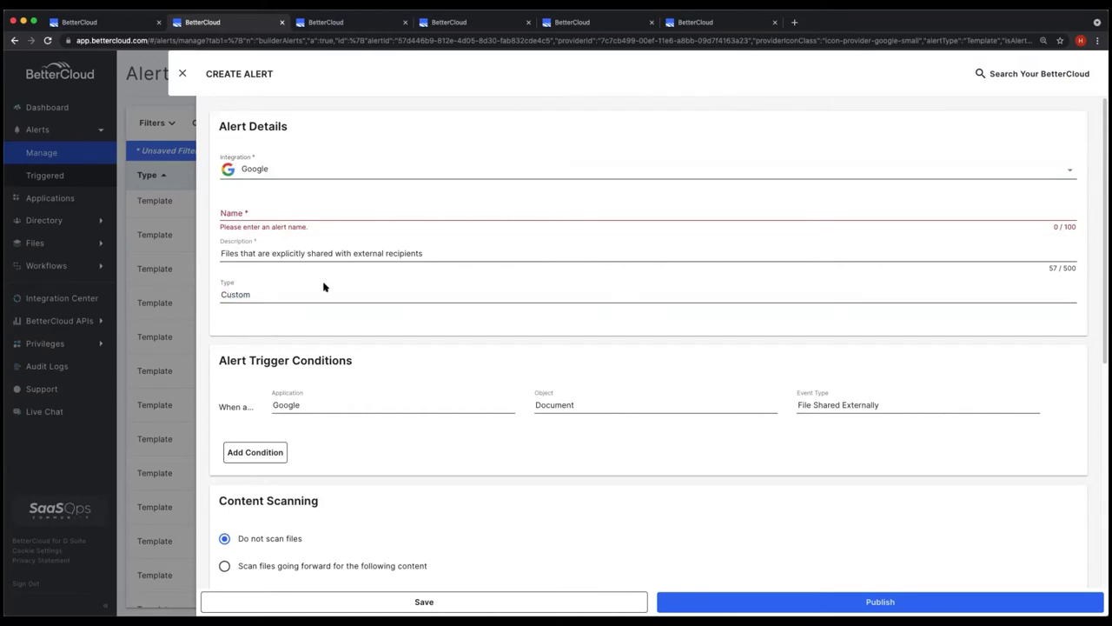
Add a trigger condition with the data point Shared With, and close the new alert without saving it.
click(274, 457)
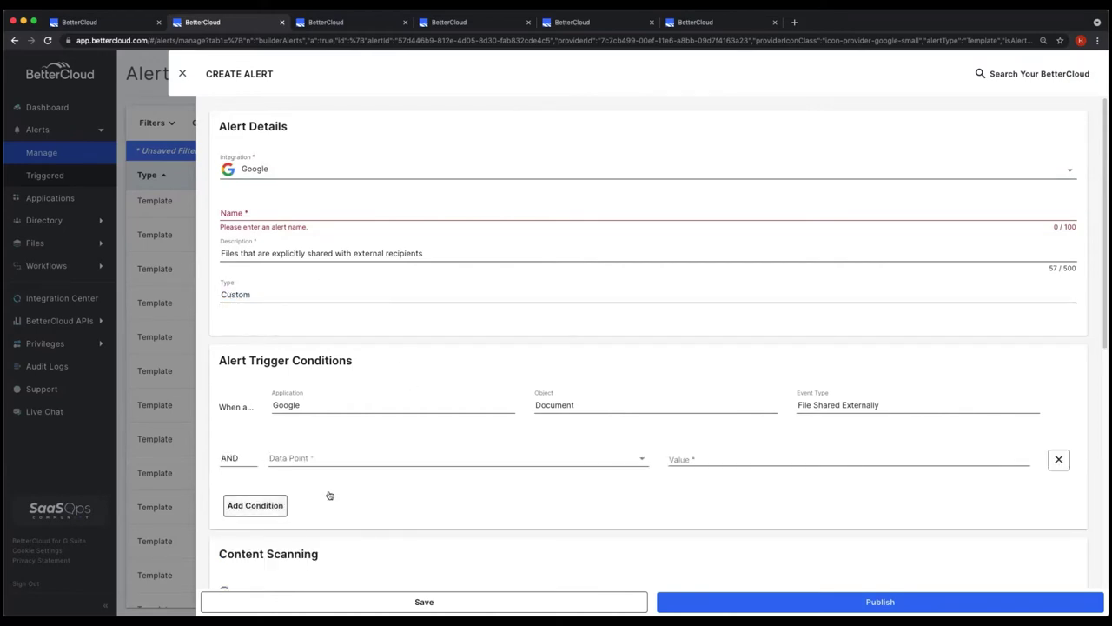
click(402, 460)
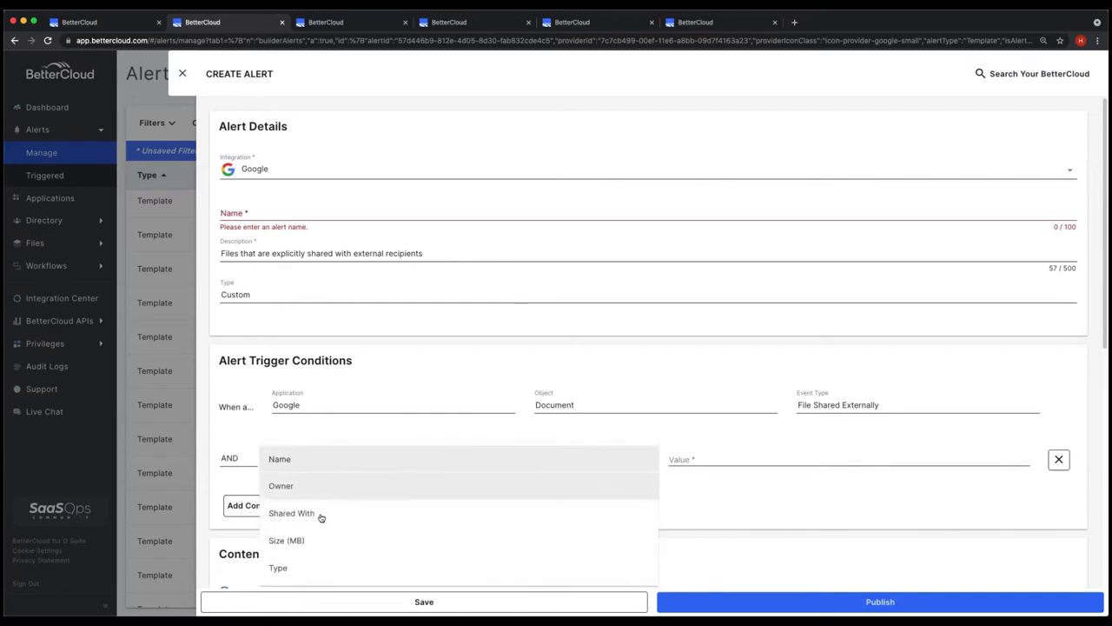
click(292, 514)
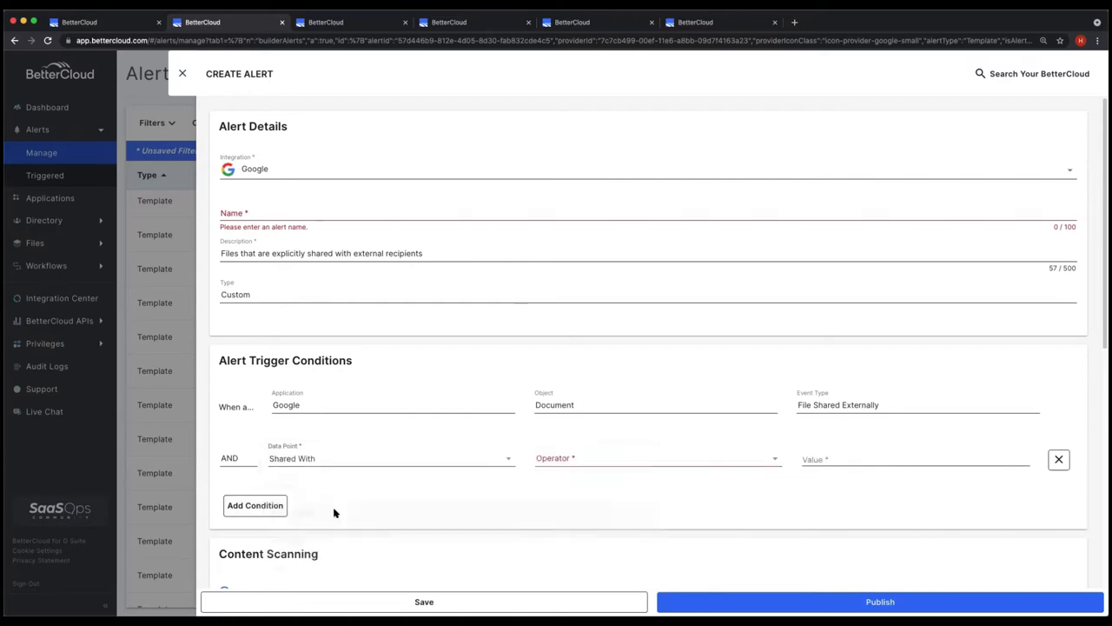
click(182, 73)
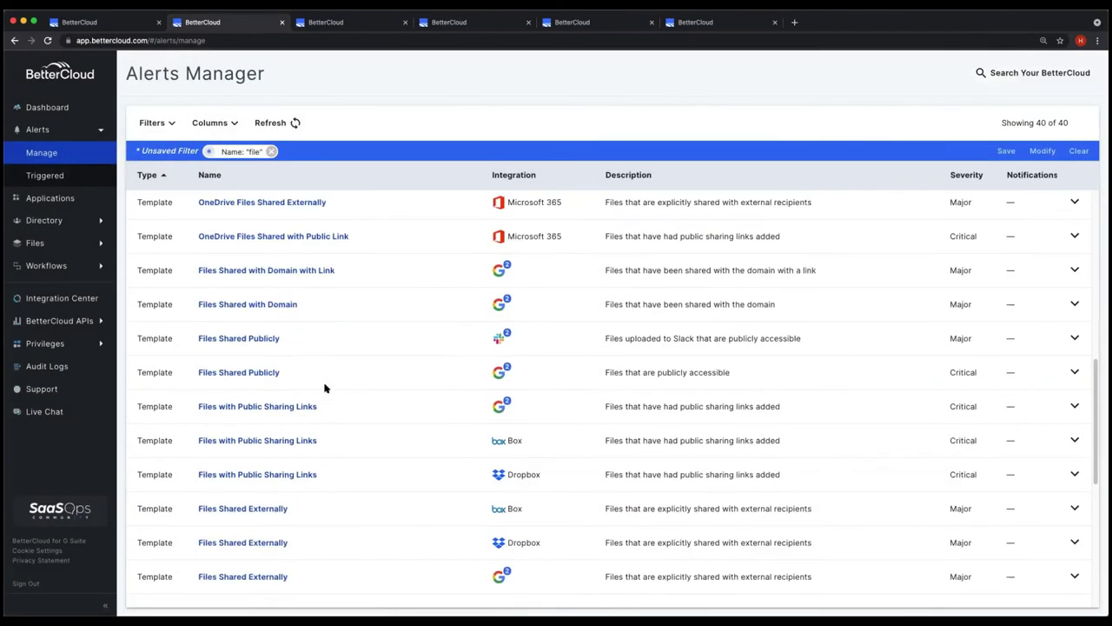
Open the existing Google alert "File share with Competitor" to review its details and trigger conditions, and close it unchanged.
scroll(325, 388, up, 10)
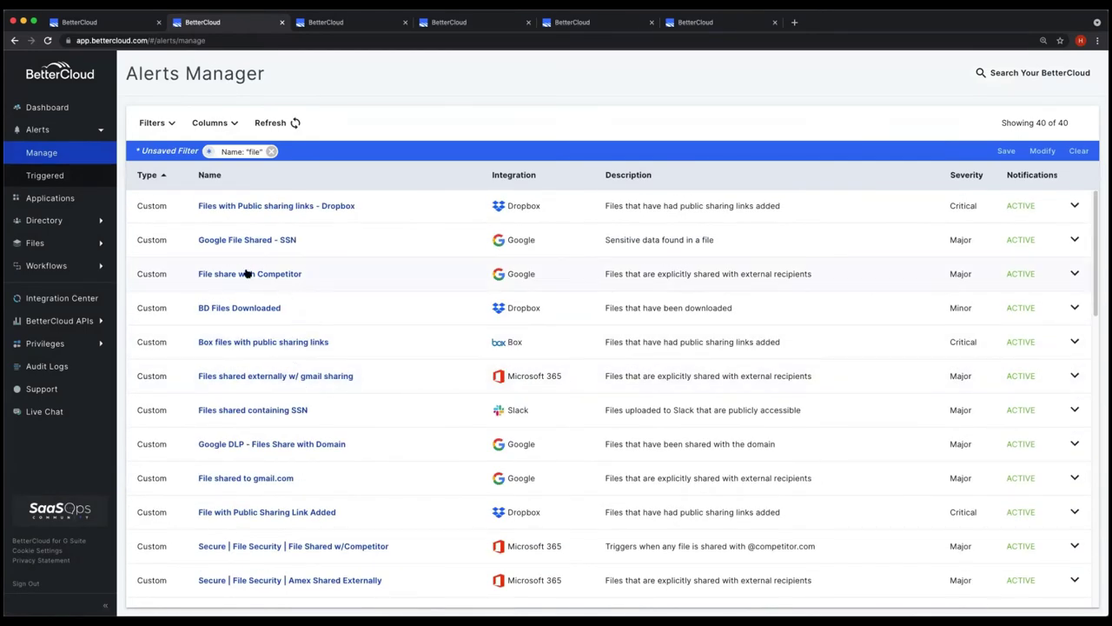
click(250, 276)
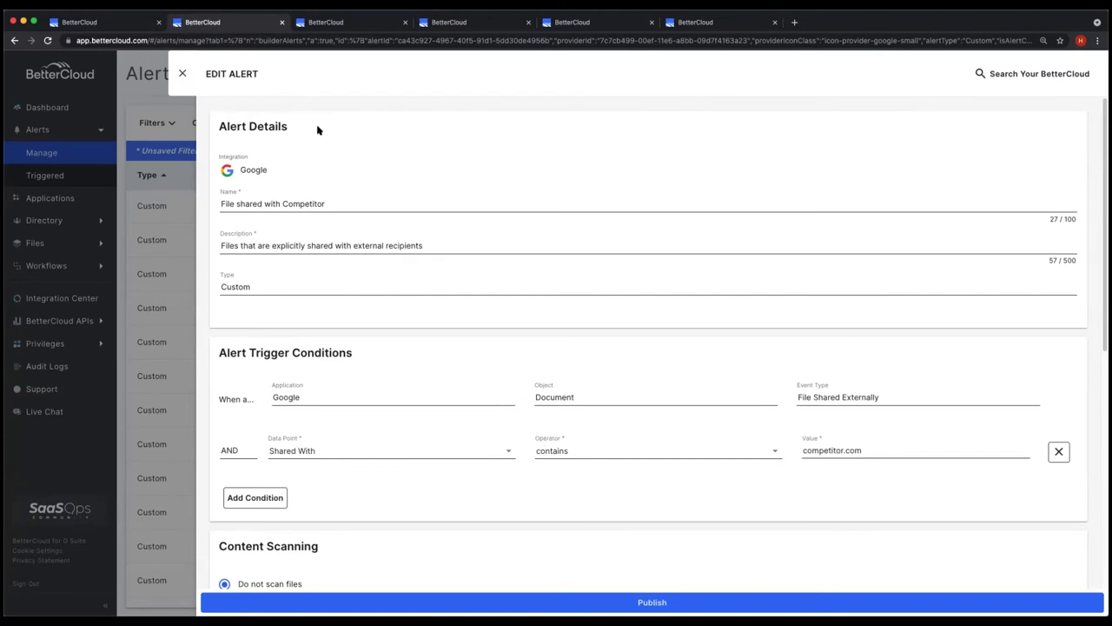
click(182, 73)
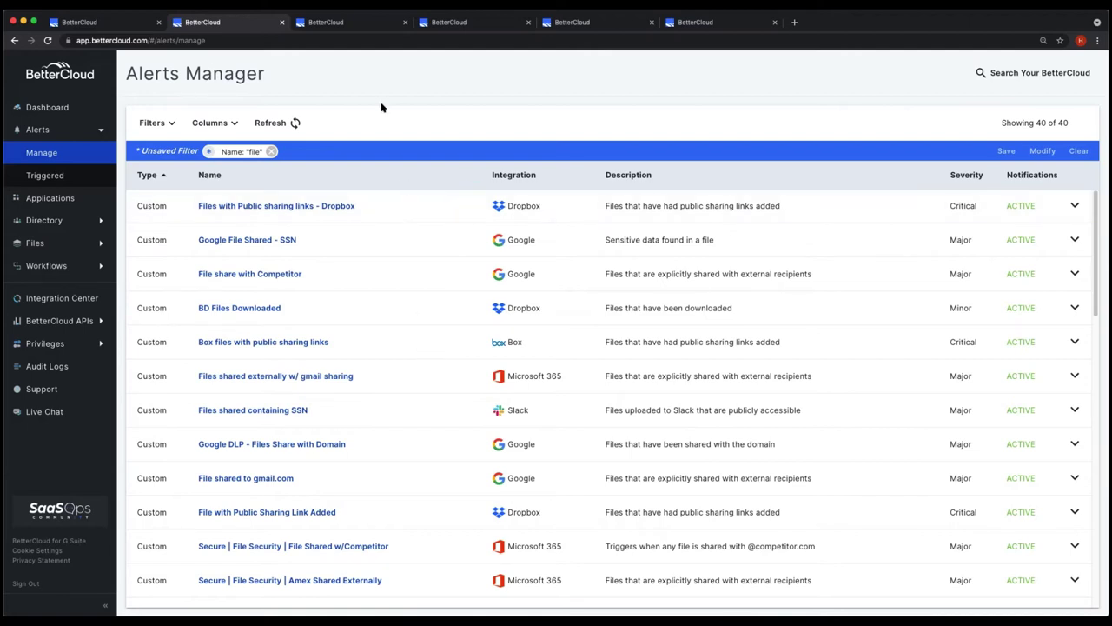
Switch to the draft workflow and check which dynamic fields are available for the recipient of its Send Email action.
click(355, 27)
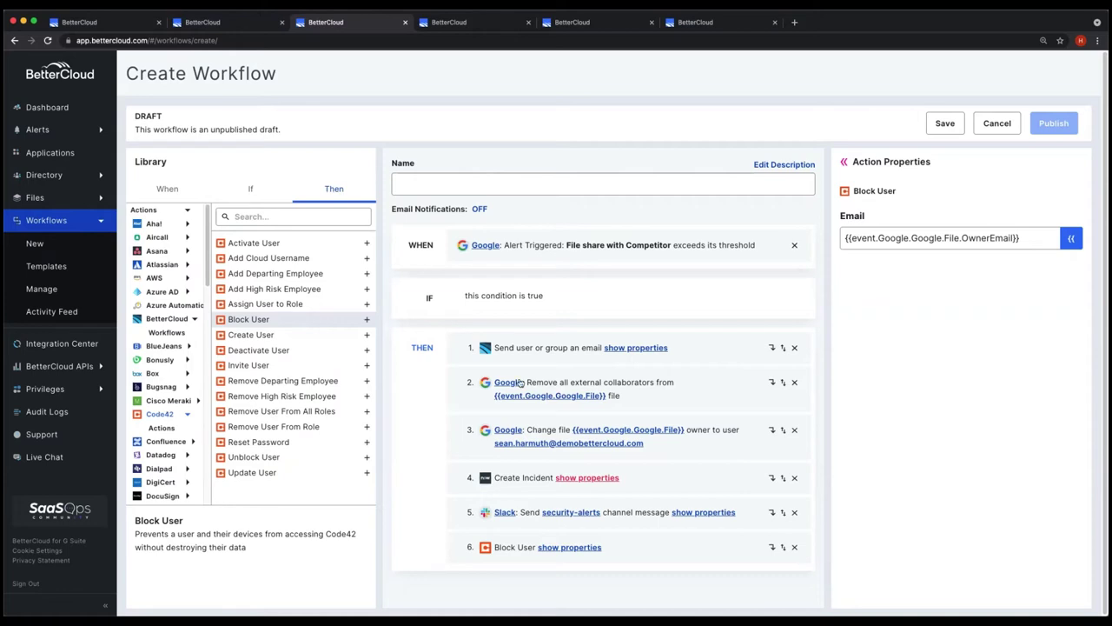
click(715, 348)
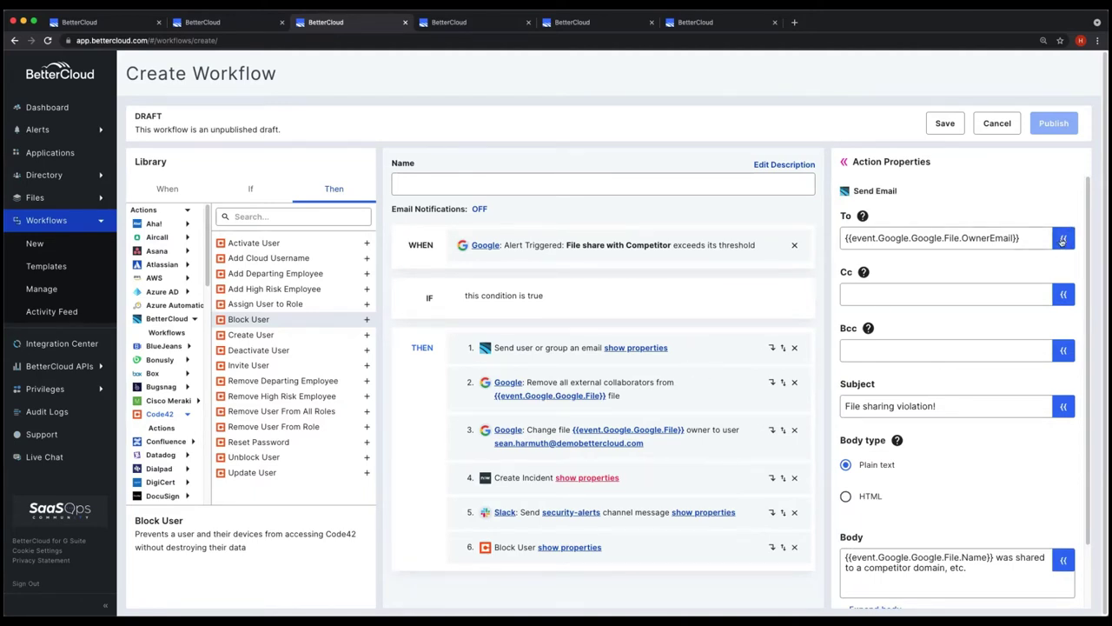
click(1066, 241)
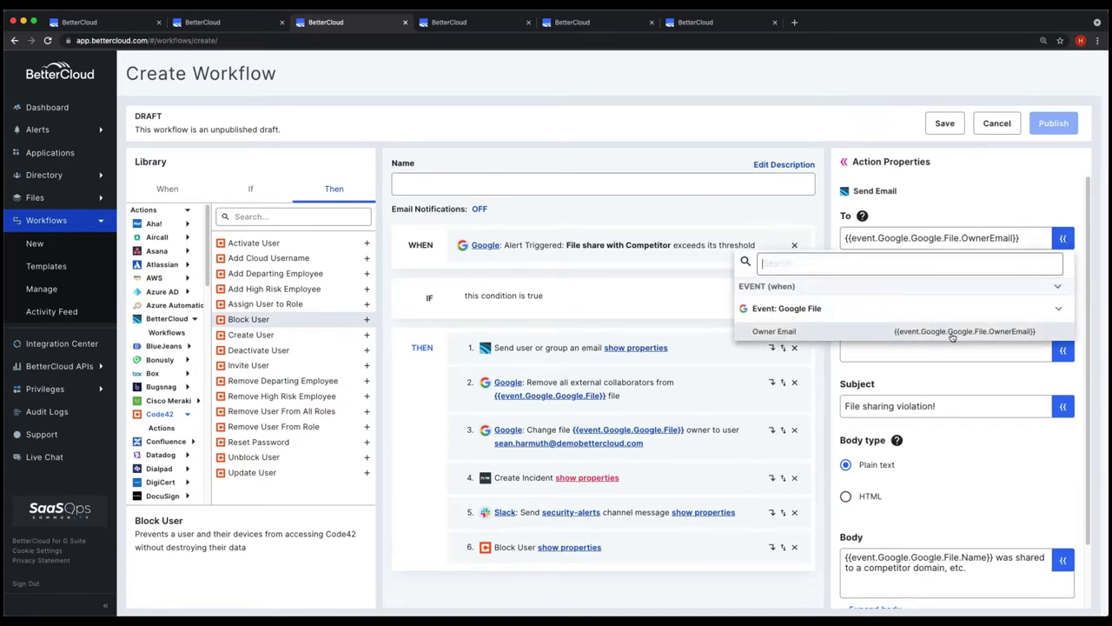
click(973, 178)
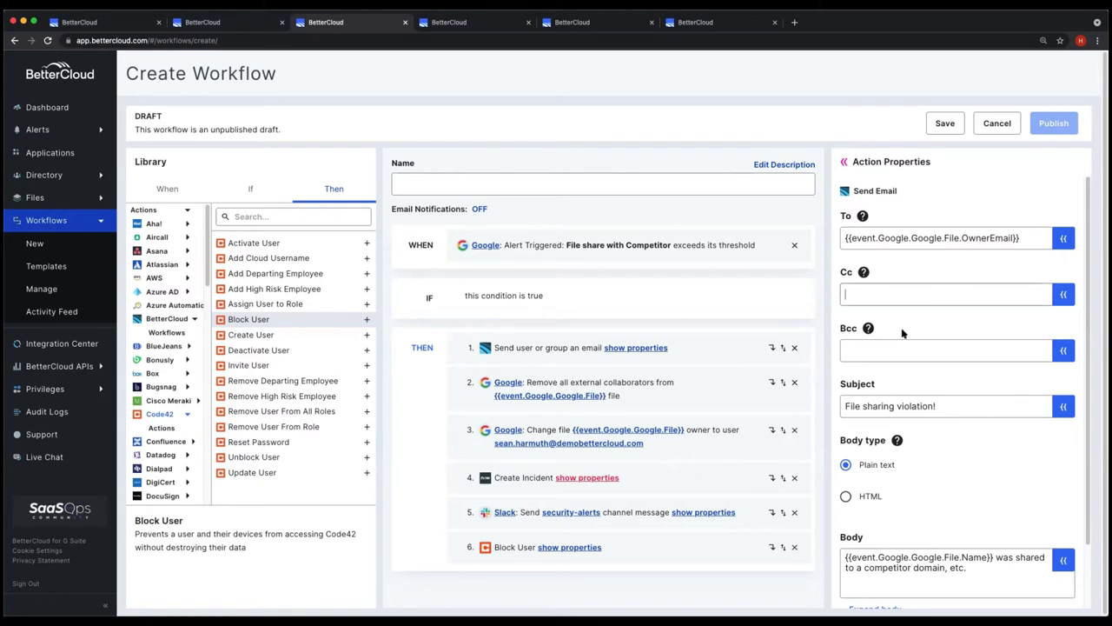
Review the Send Email action's subject, body type and body text.
click(946, 410)
scroll(946, 410, down, 1)
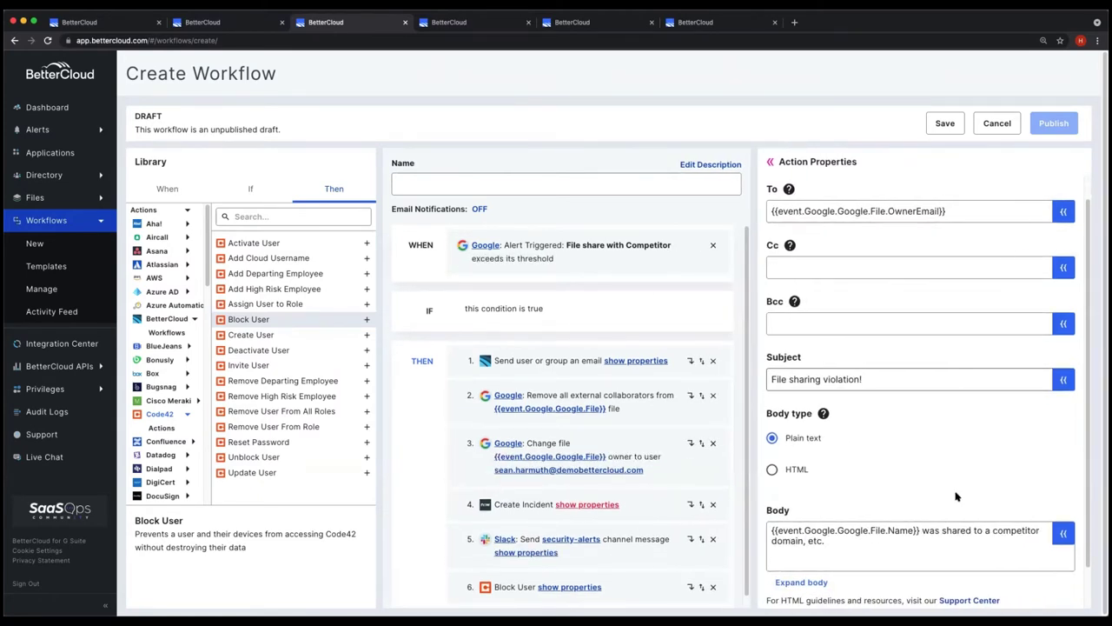
scroll(879, 502, down, 1)
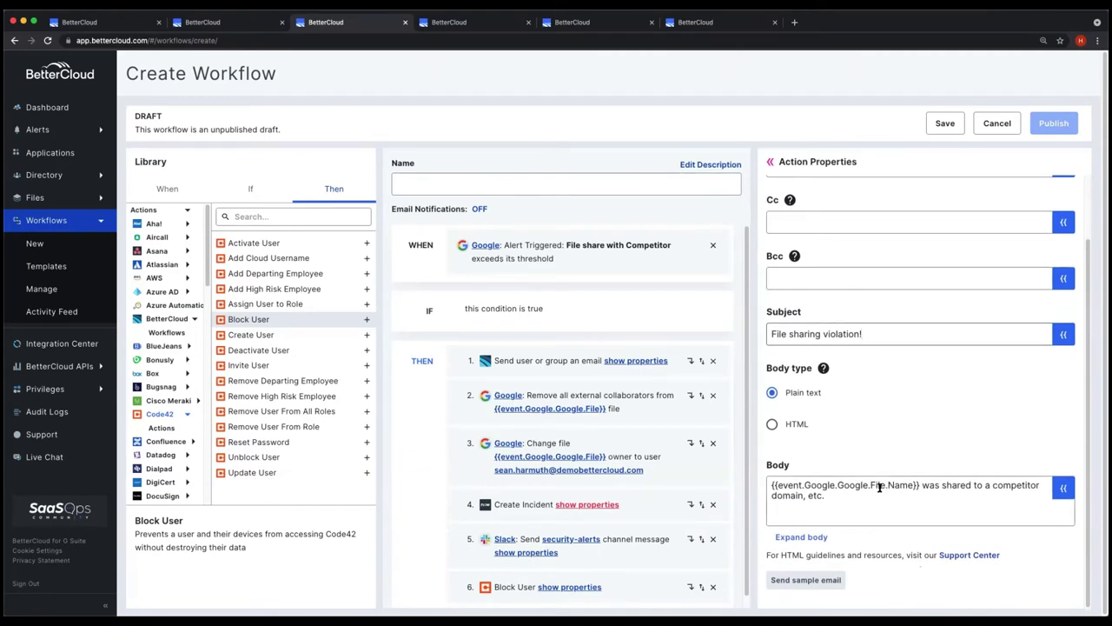
scroll(924, 408, up, 1)
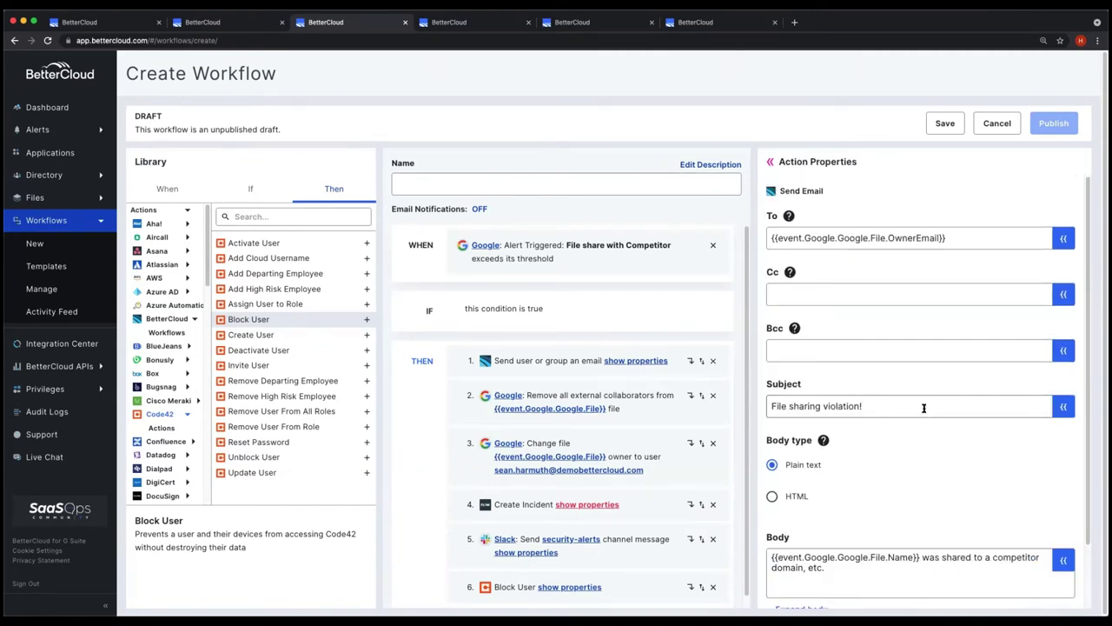
scroll(923, 411, down, 1)
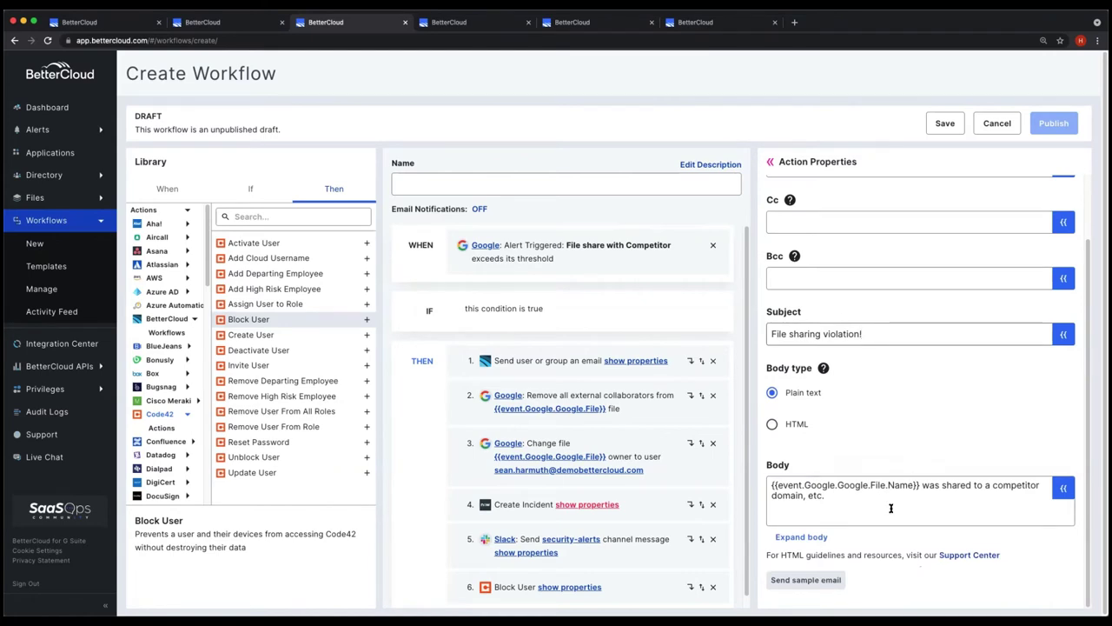
Browse the Google File event variables available for the email body, and close the list without inserting one.
drag(920, 484, 767, 490)
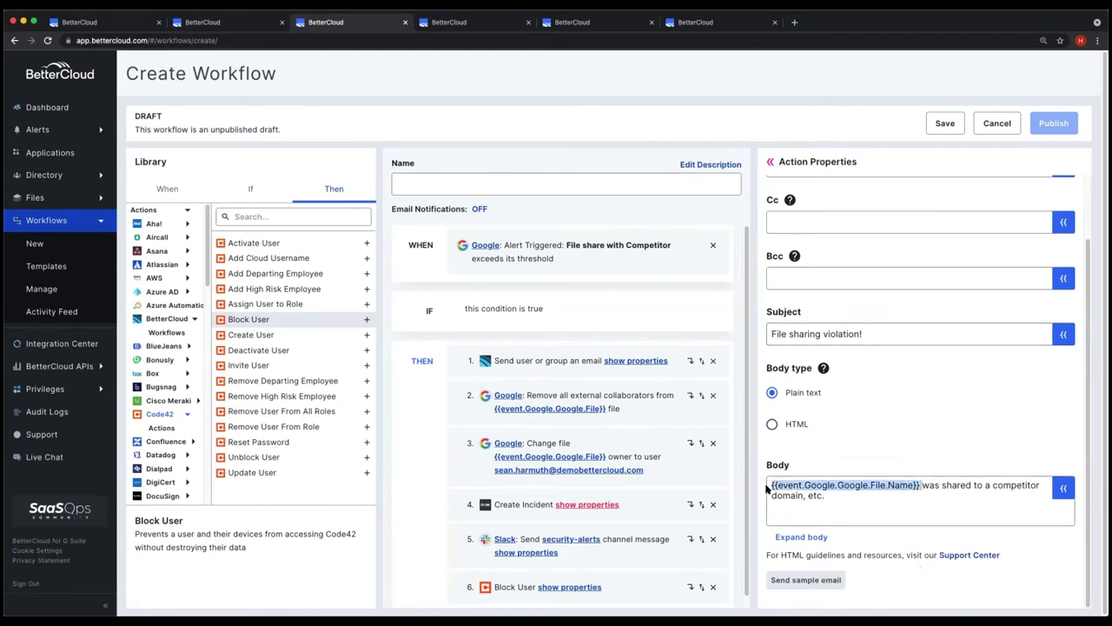
click(1063, 488)
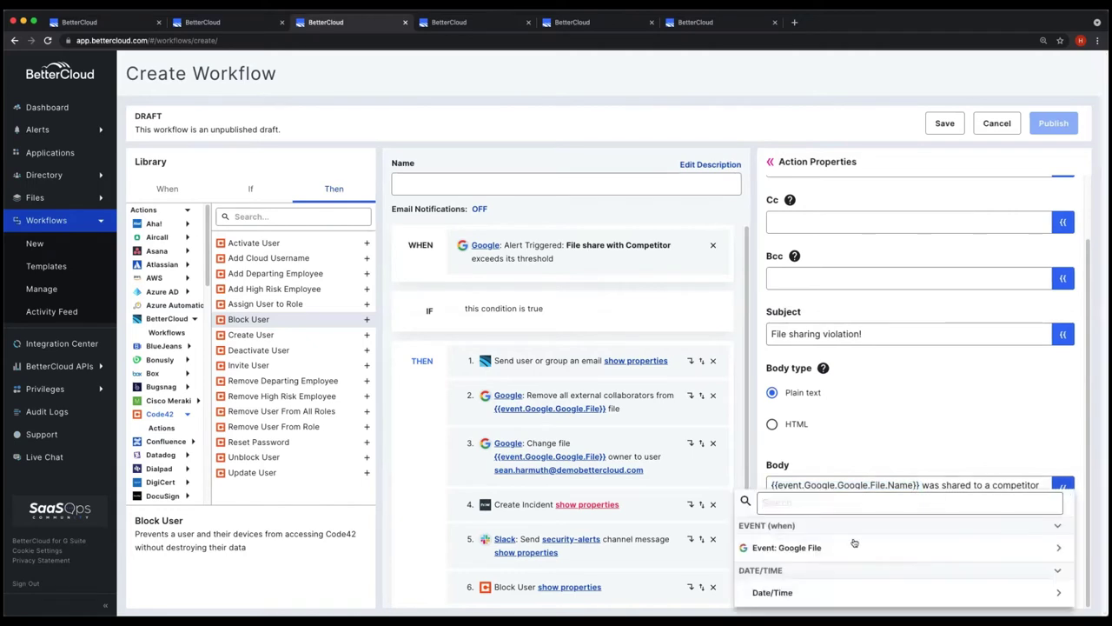
click(795, 548)
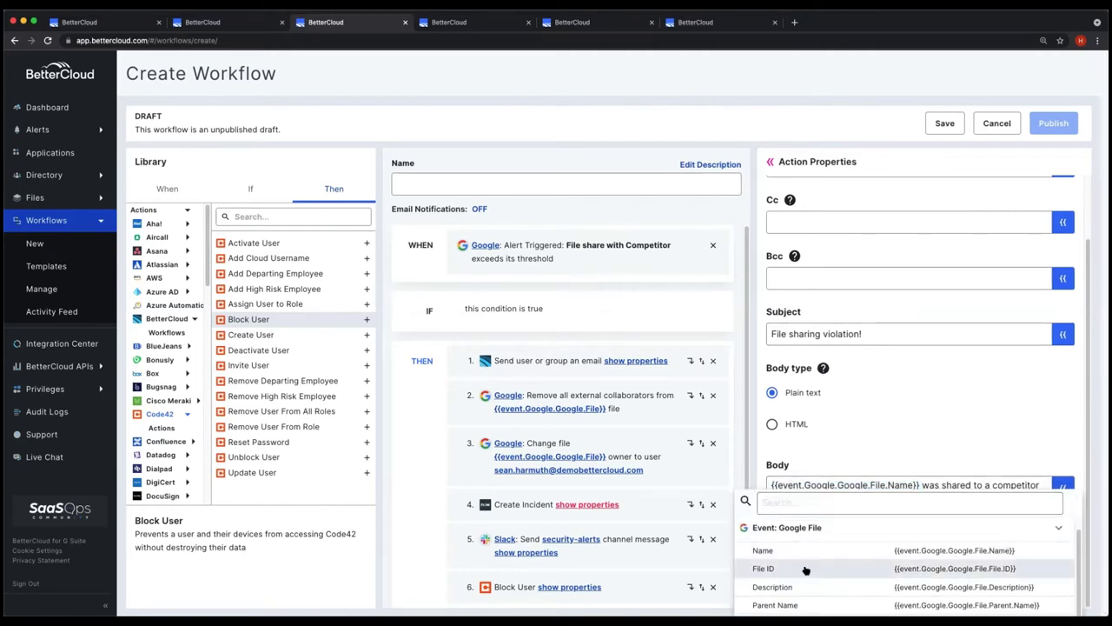
scroll(808, 556, down, 1)
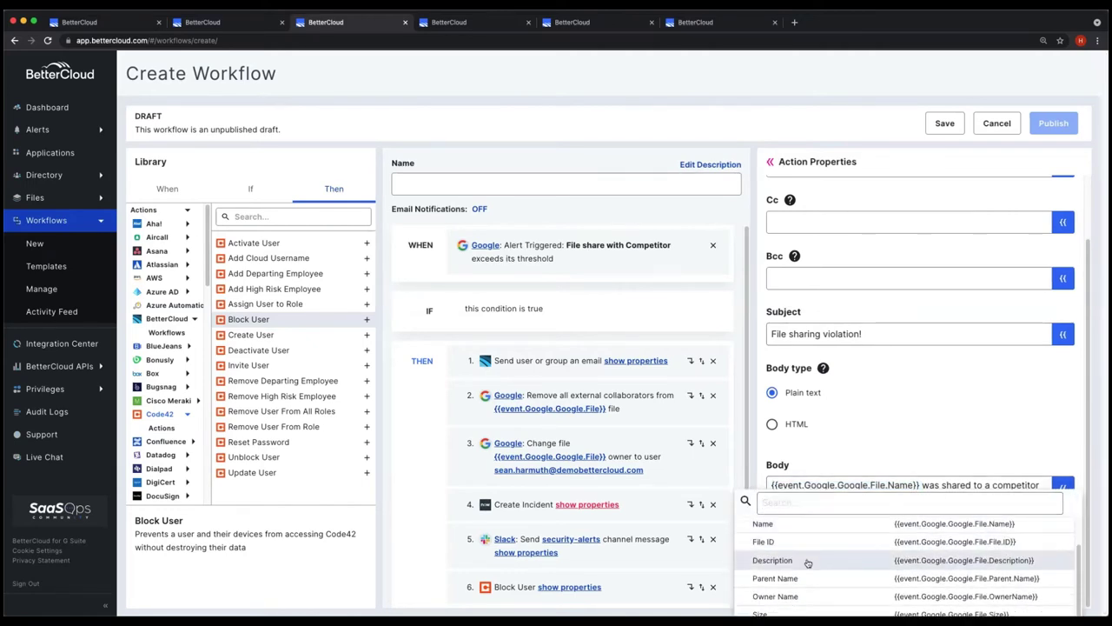
scroll(808, 587, down, 1)
scroll(808, 588, up, 2)
click(887, 440)
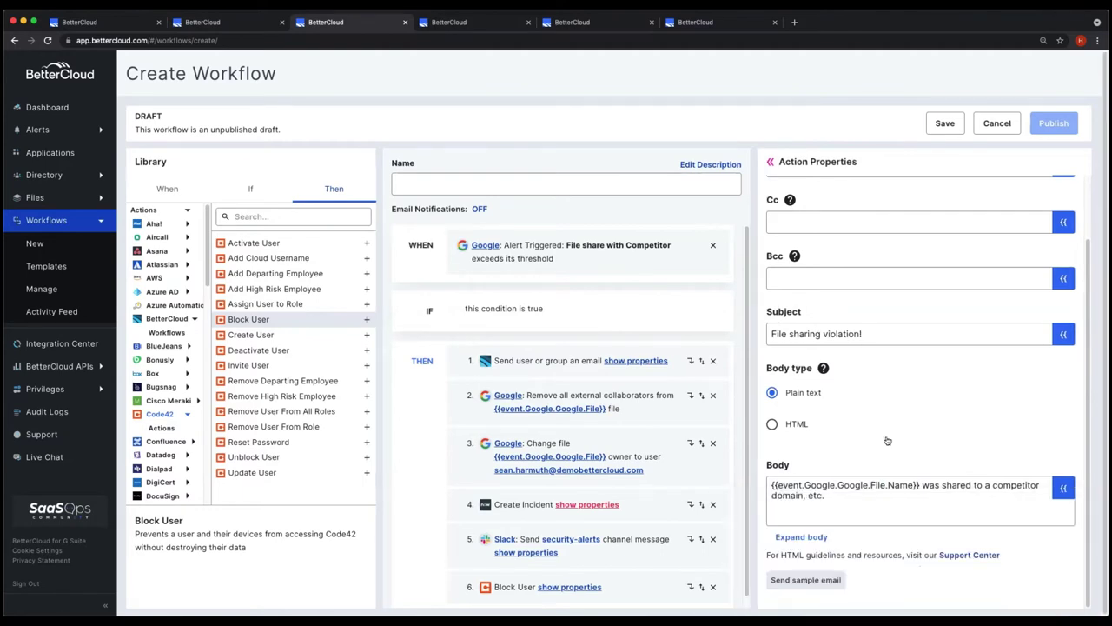
click(907, 507)
Open the properties of the workflow's Remove All External File Collaborators action and reselect {{event.Google.Google.File}} as its file.
click(673, 409)
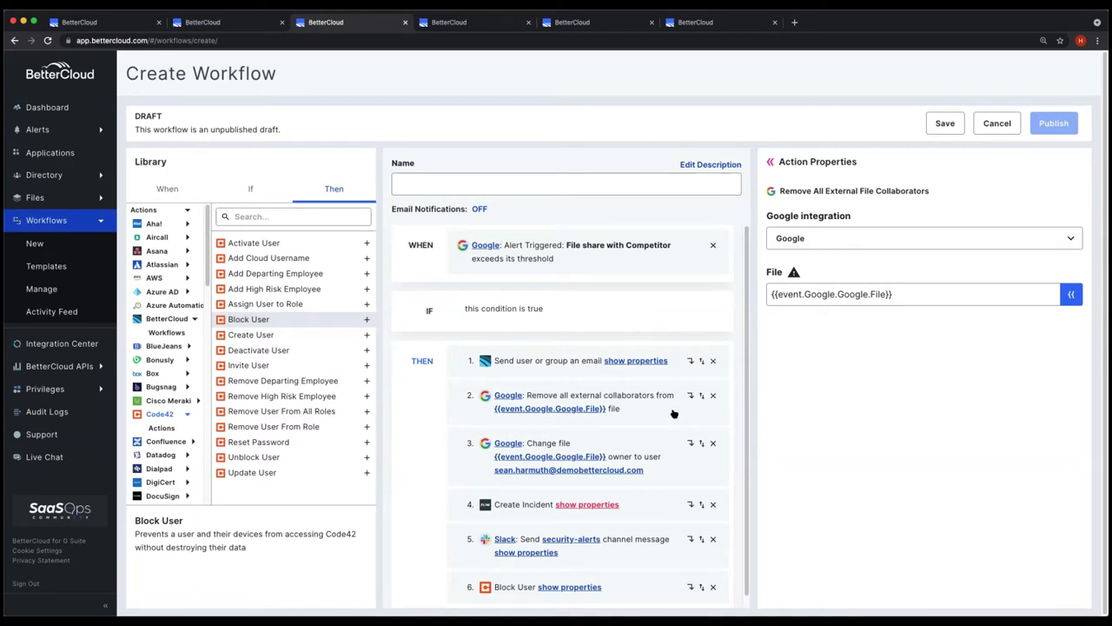
click(1070, 294)
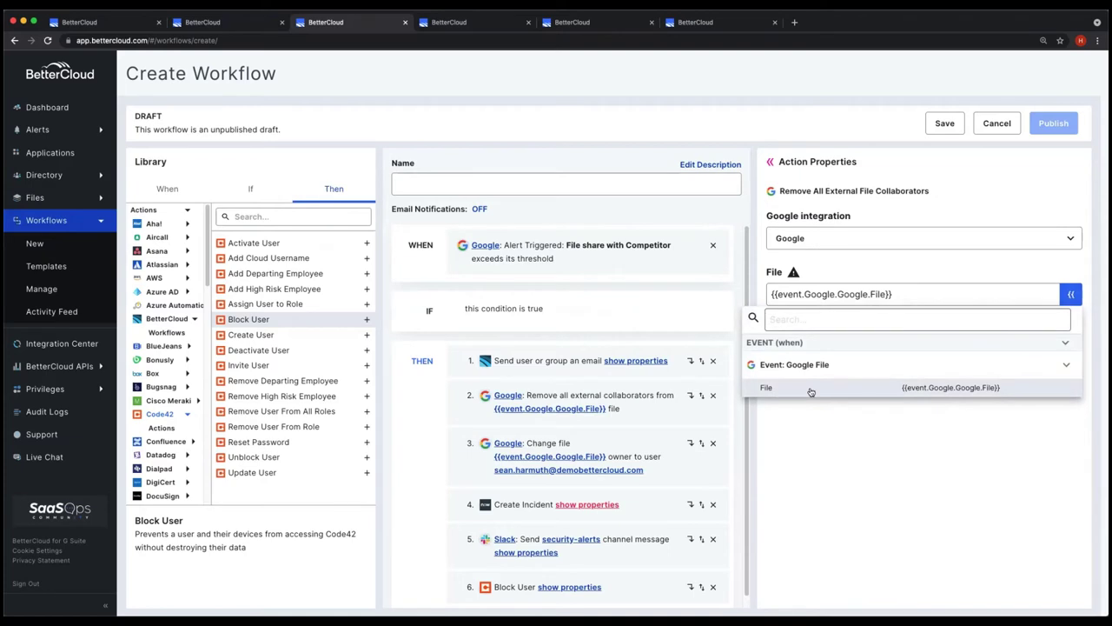
click(866, 436)
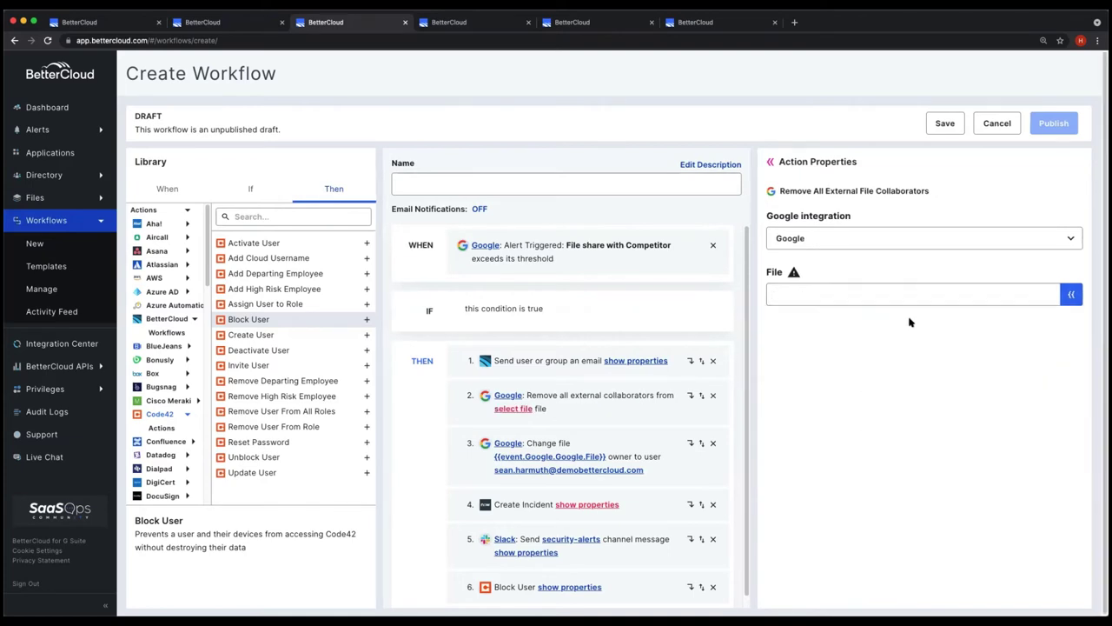
click(1072, 296)
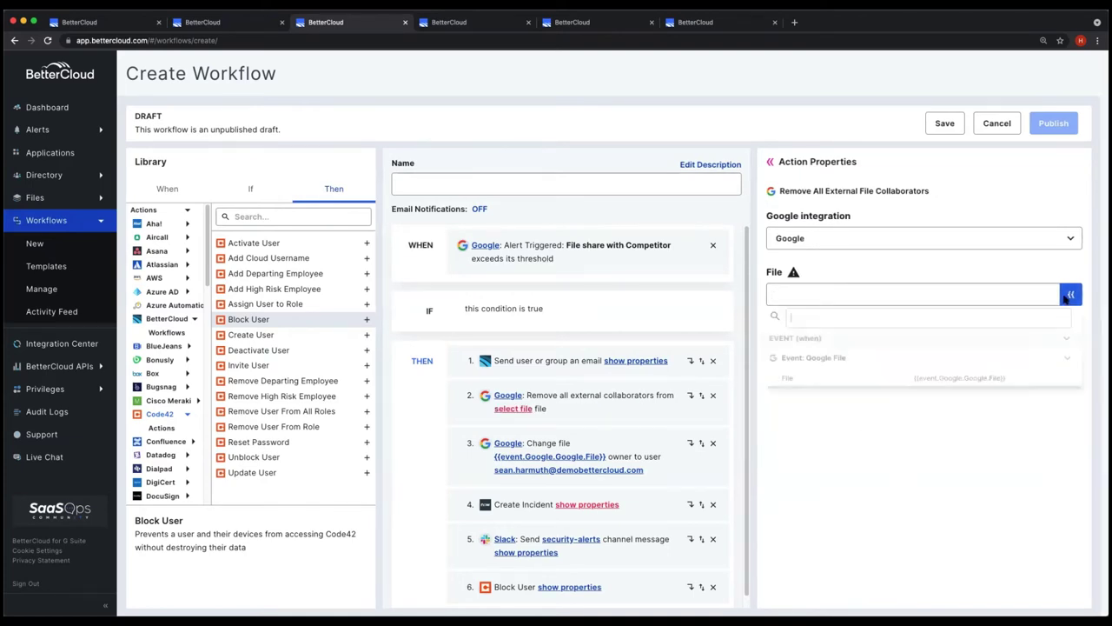
click(826, 382)
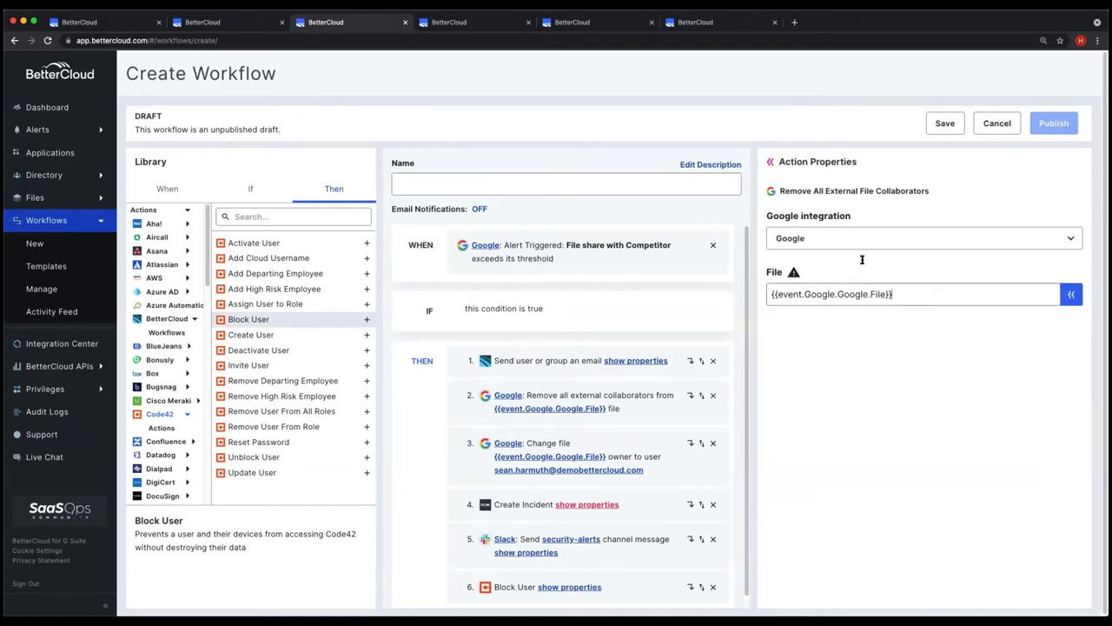
Review the properties of the Change File Owner, Create Incident, Slack Send Channel Message and Block User actions.
click(675, 462)
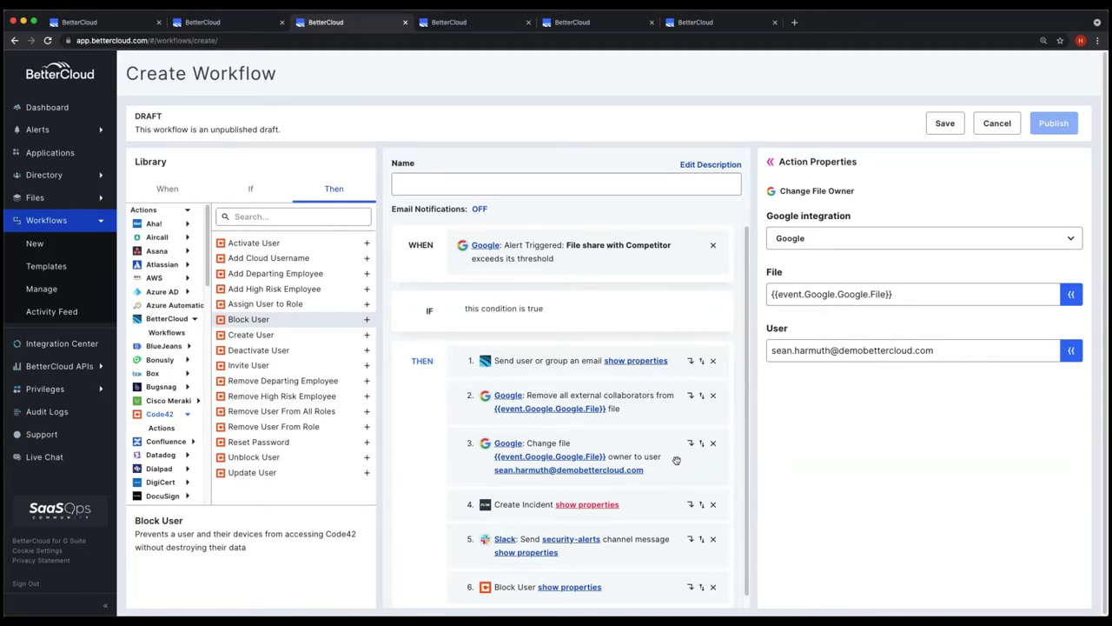
scroll(676, 460, down, 1)
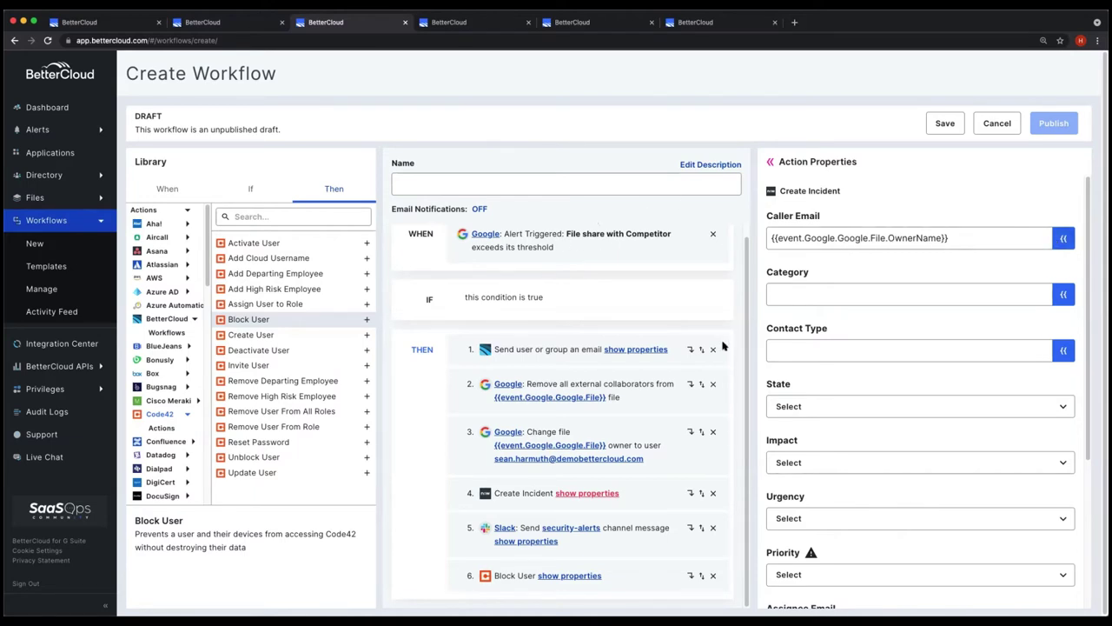
click(678, 536)
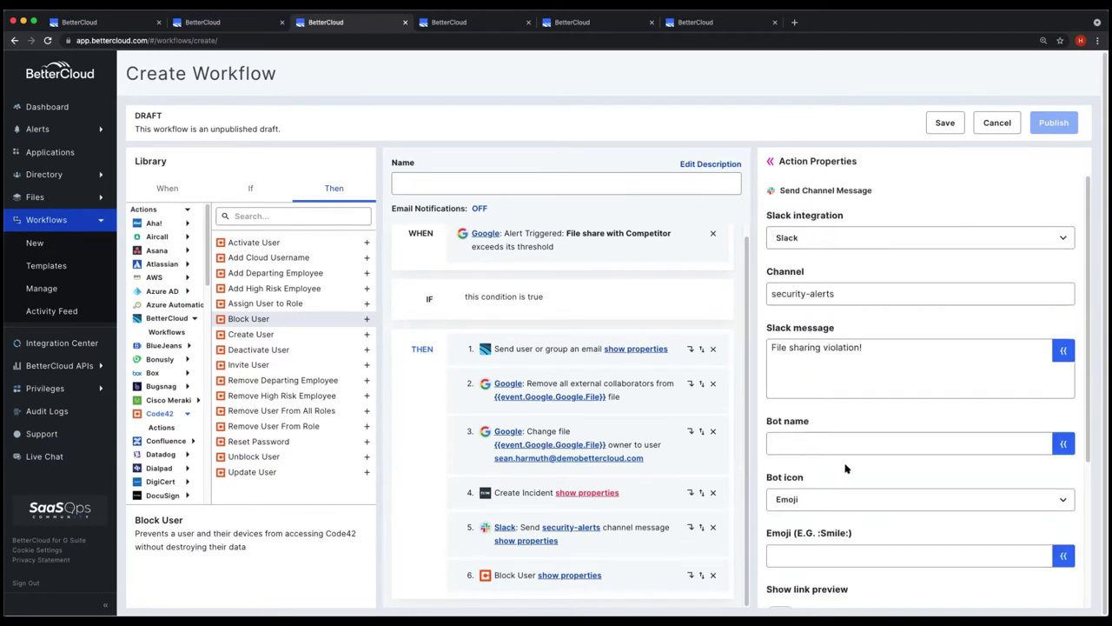
scroll(844, 470, down, 3)
click(646, 580)
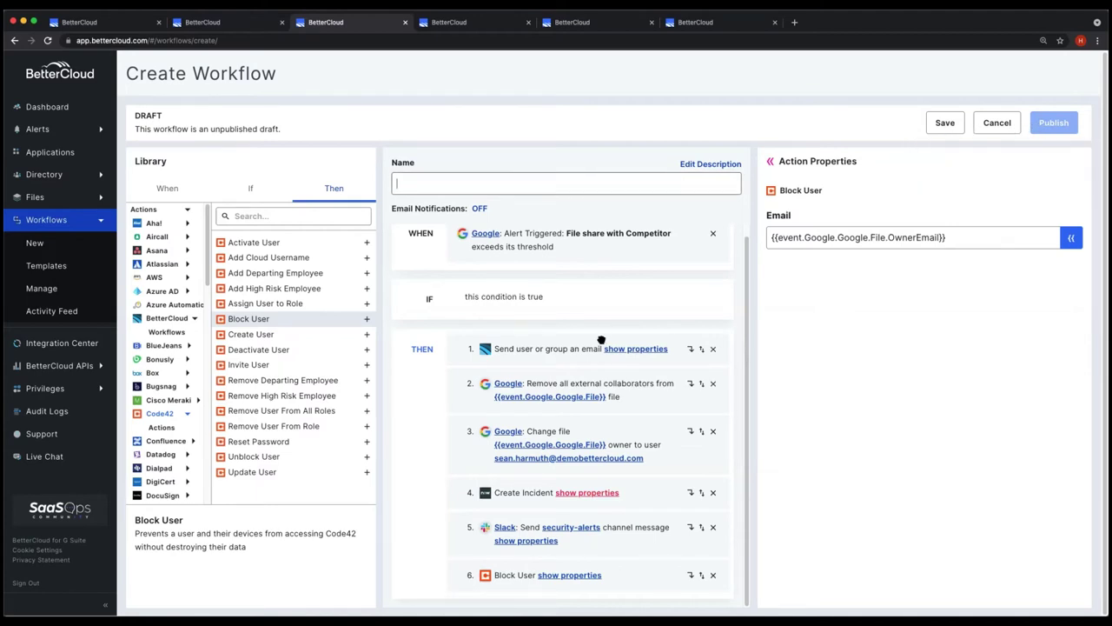
Review the workflow's trigger, the Google alert "File share with Competitor", together with the list of resulting actions.
scroll(588, 313, up, 1)
drag(571, 264, 501, 242)
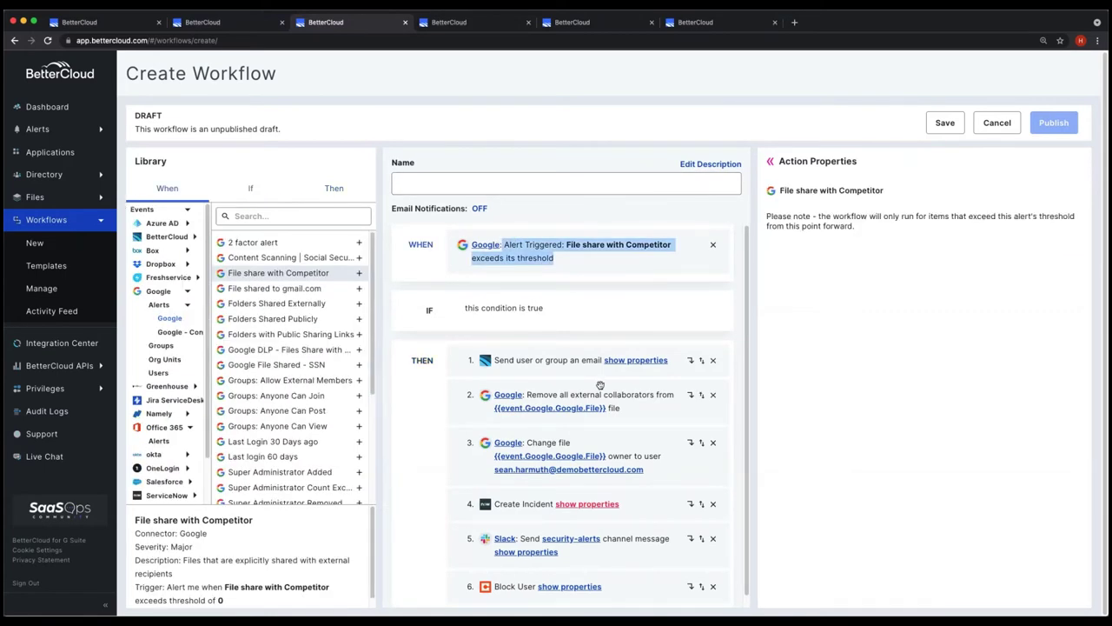
scroll(580, 476, down, 1)
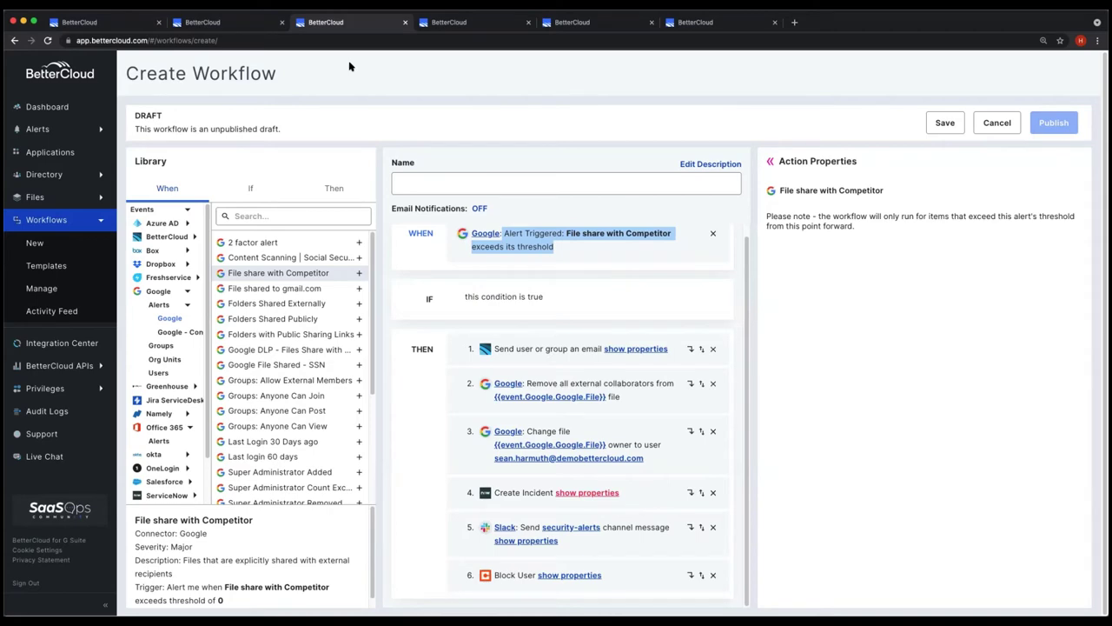
Revisit the Alerts Manager and the filtered Files list, and switch to the completed file scans.
click(211, 26)
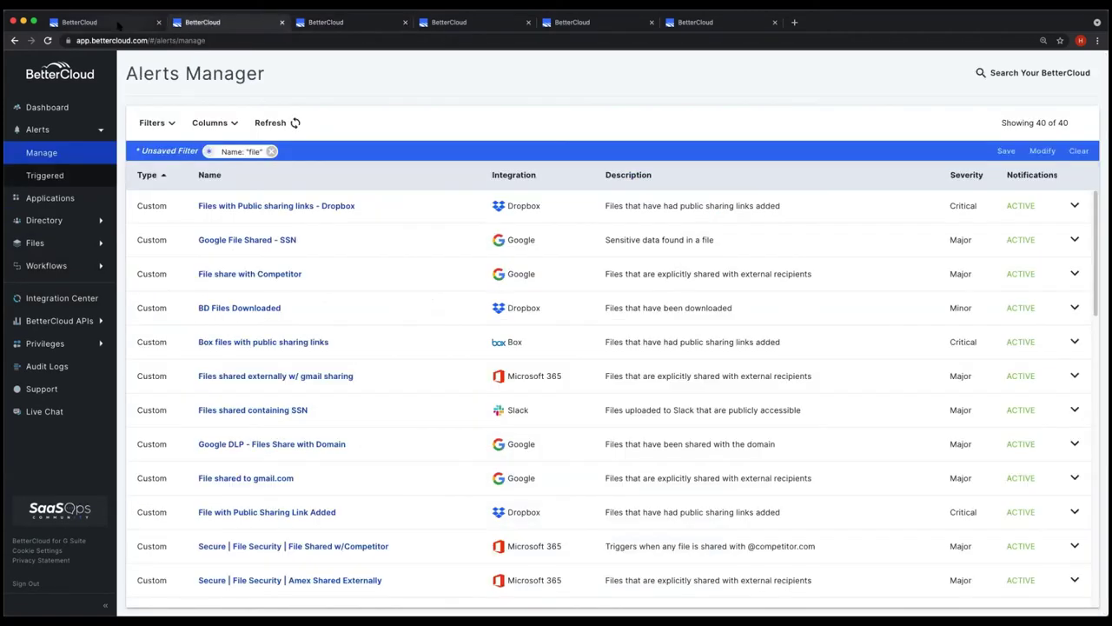
click(118, 26)
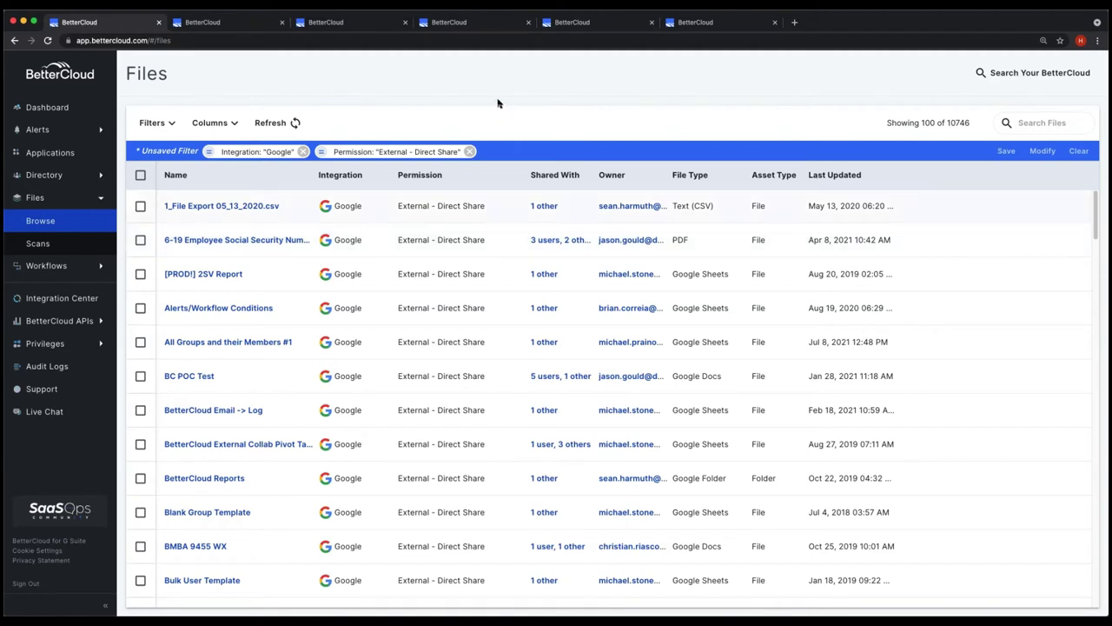
click(469, 21)
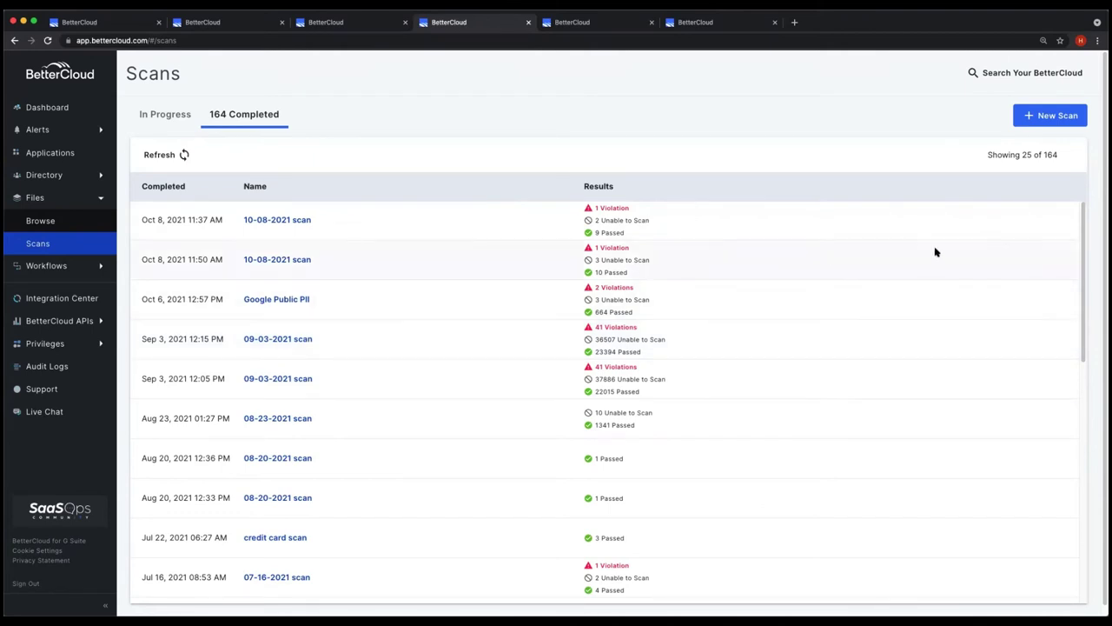
Open a new scan to examine its sharing settings, integration filter and pre-defined data categories, and cancel it.
click(1061, 119)
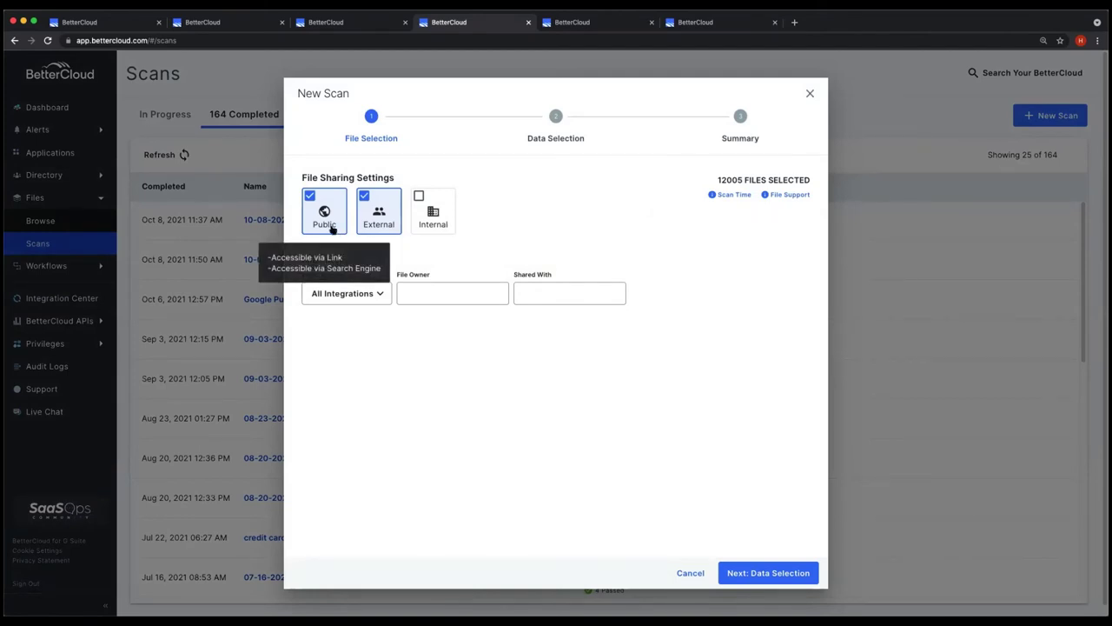
click(367, 298)
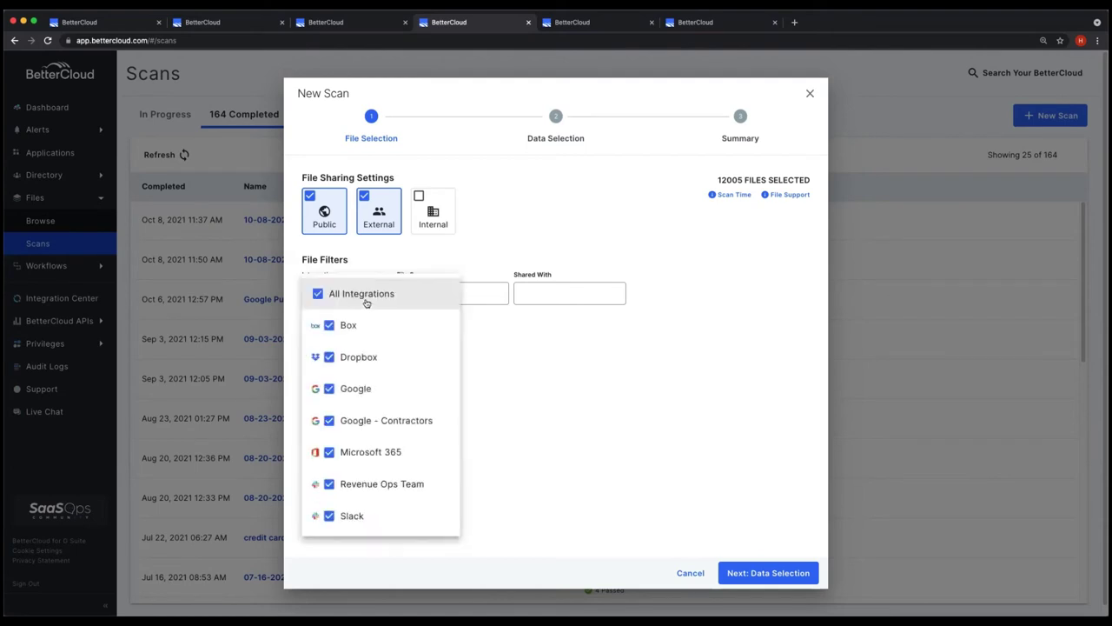
click(697, 443)
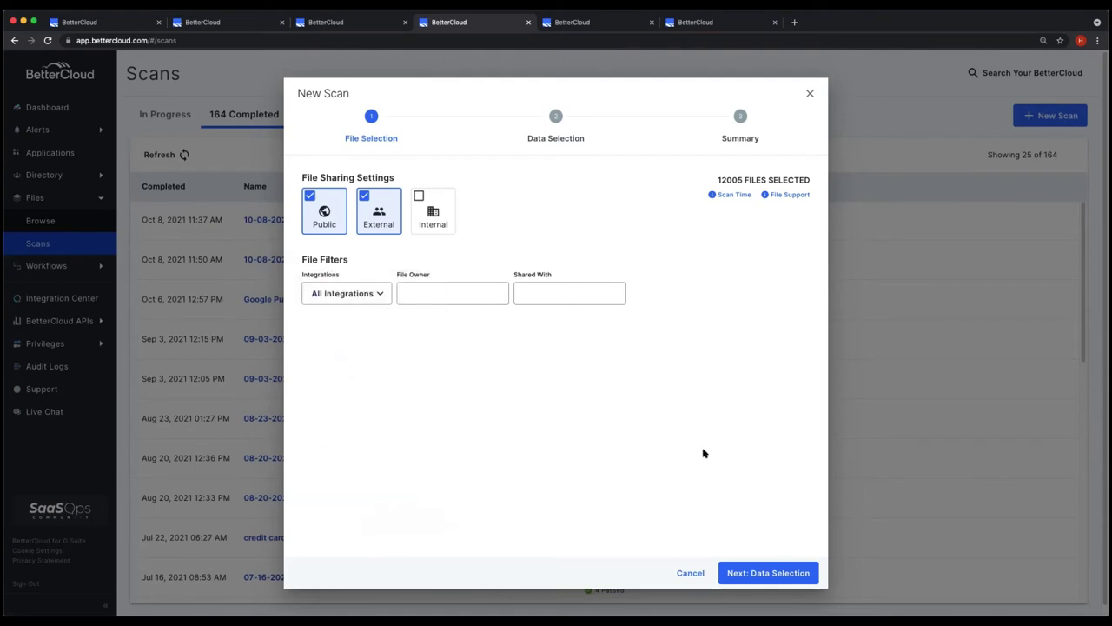
click(786, 573)
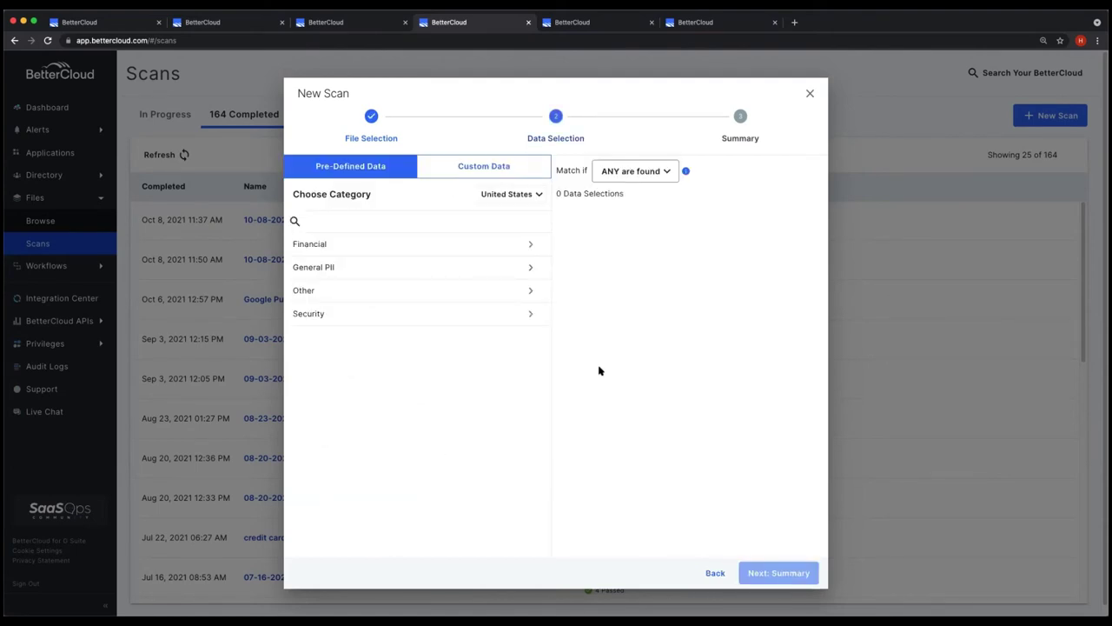
click(715, 573)
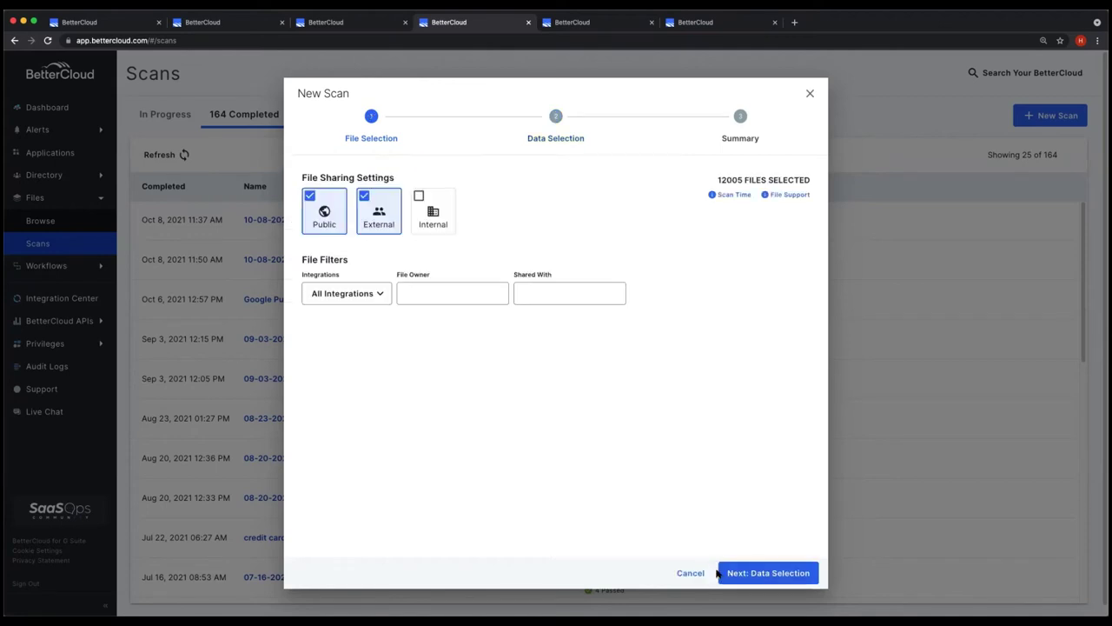
click(693, 575)
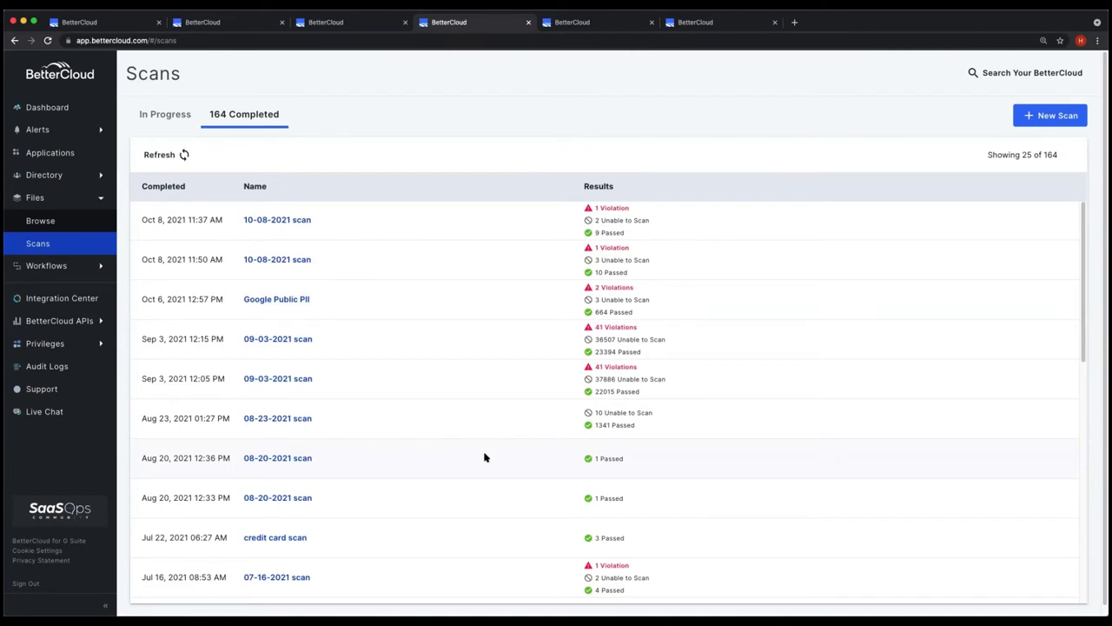
Look through the list of completed scans and their results.
scroll(485, 457, down, 5)
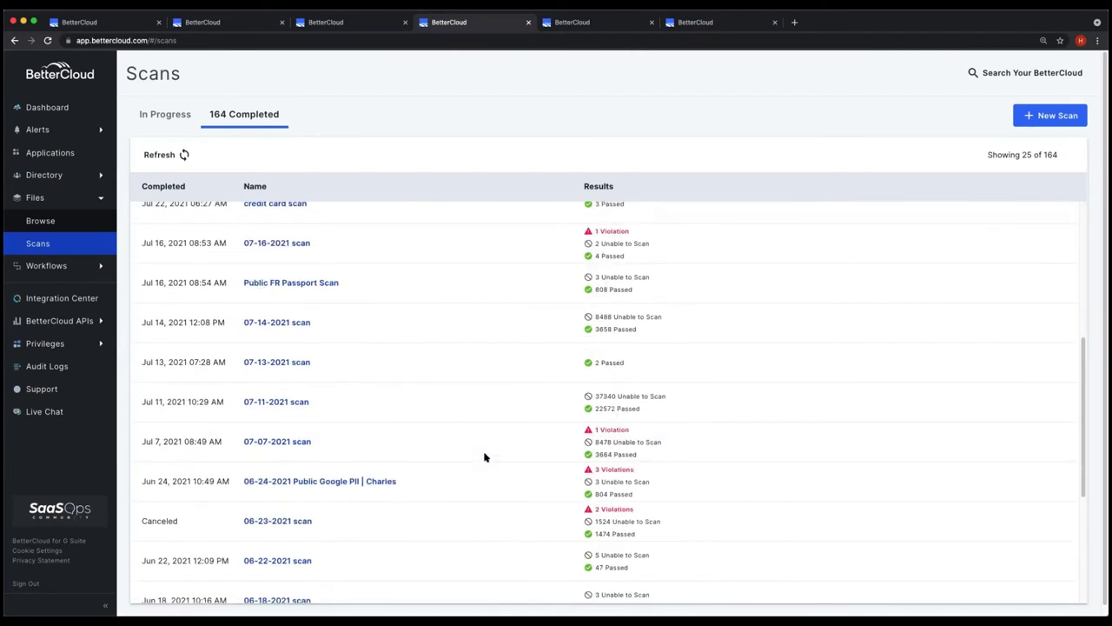
scroll(485, 457, up, 4)
scroll(485, 457, up, 1)
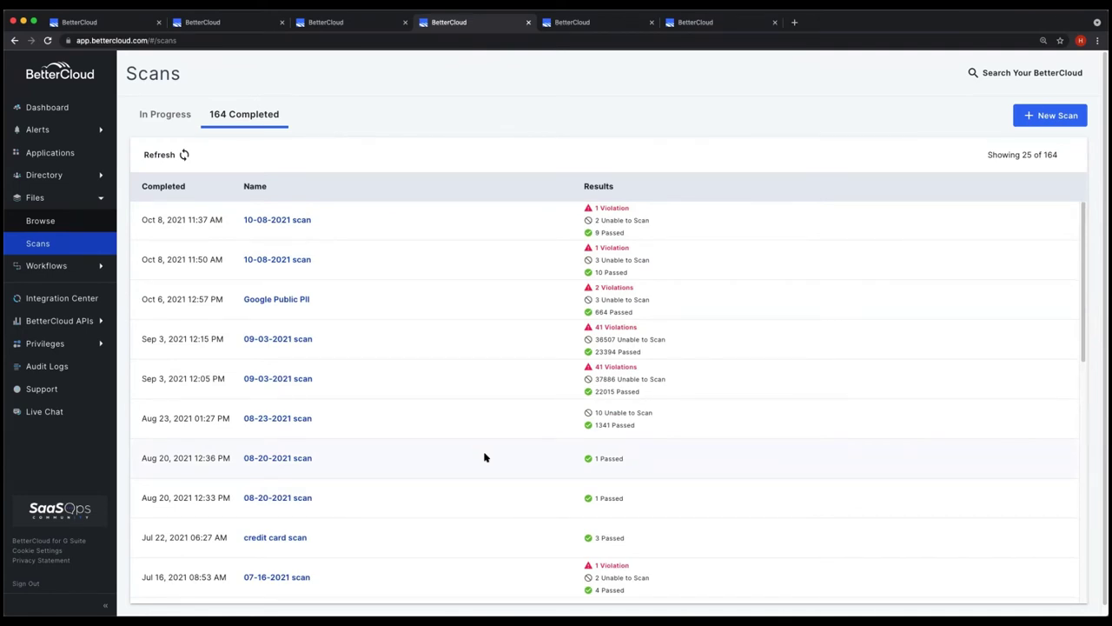
Start a new scan limited to publicly shared files from the Google integration.
click(1058, 115)
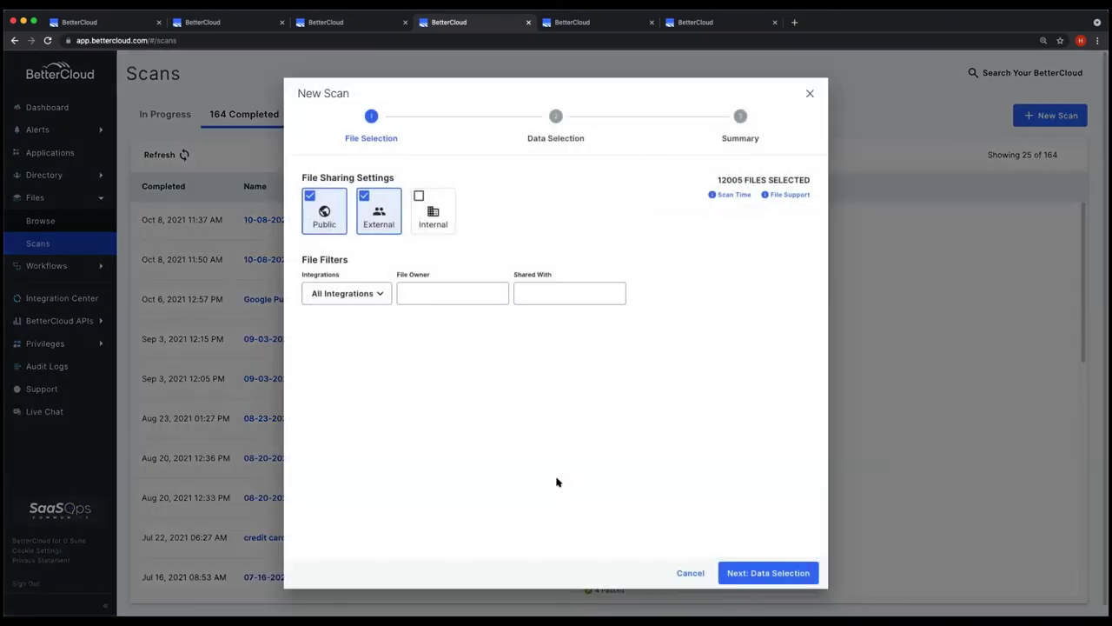
click(369, 200)
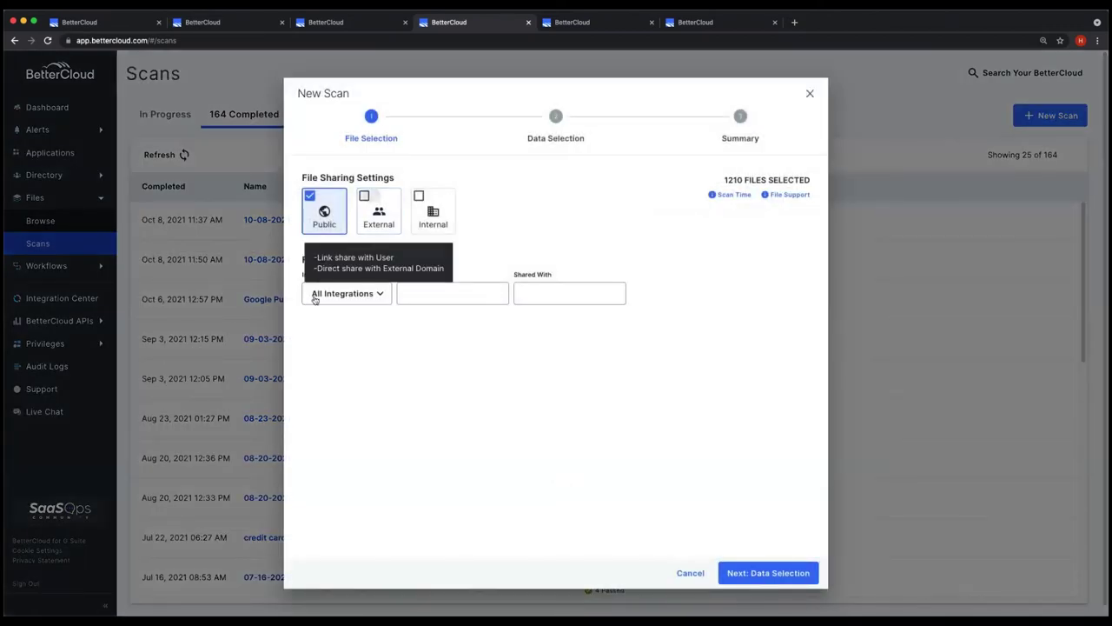
click(380, 295)
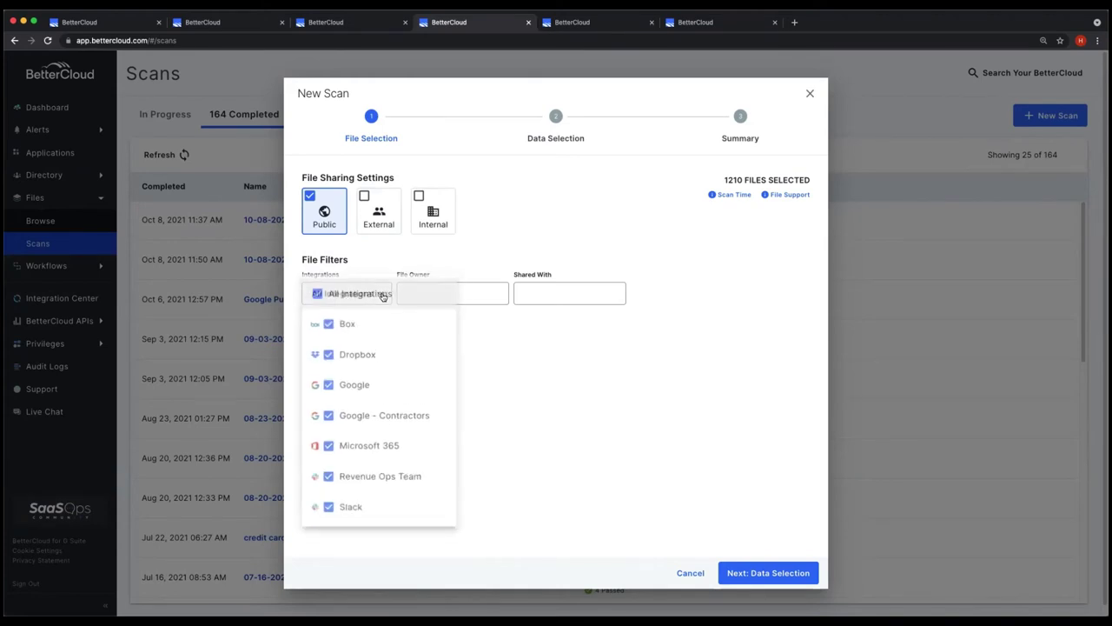
click(317, 293)
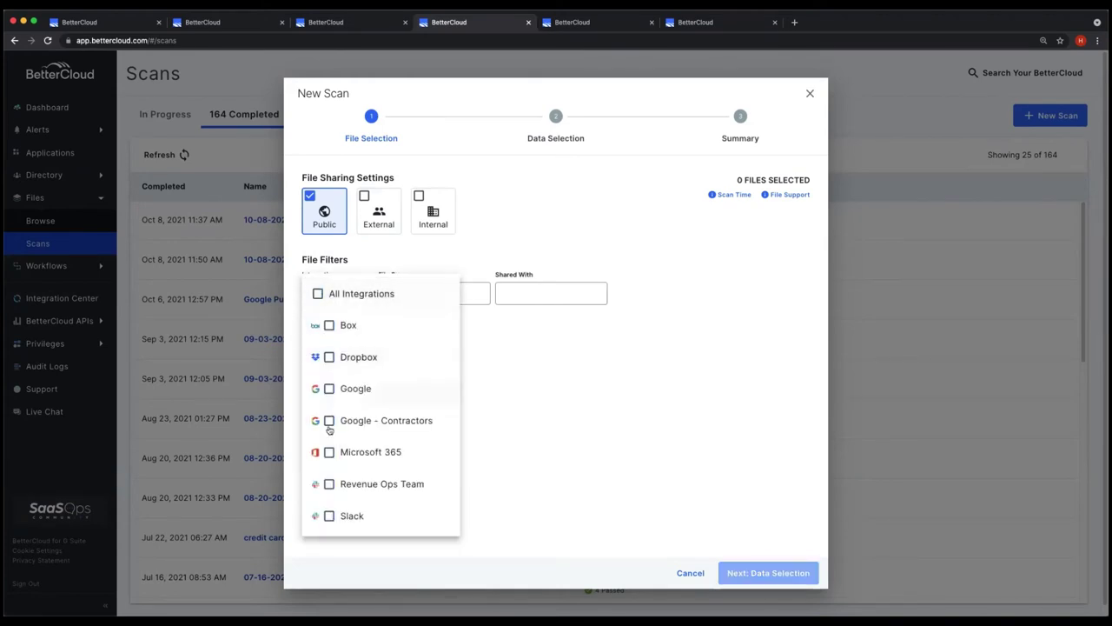
click(330, 390)
click(555, 415)
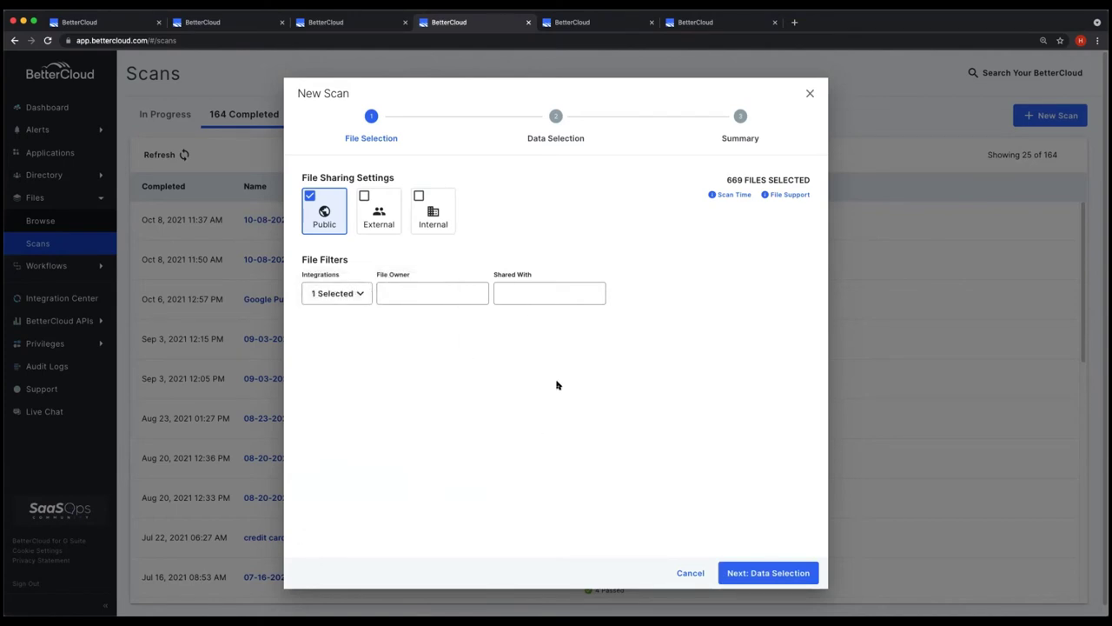
triple_click(724, 181)
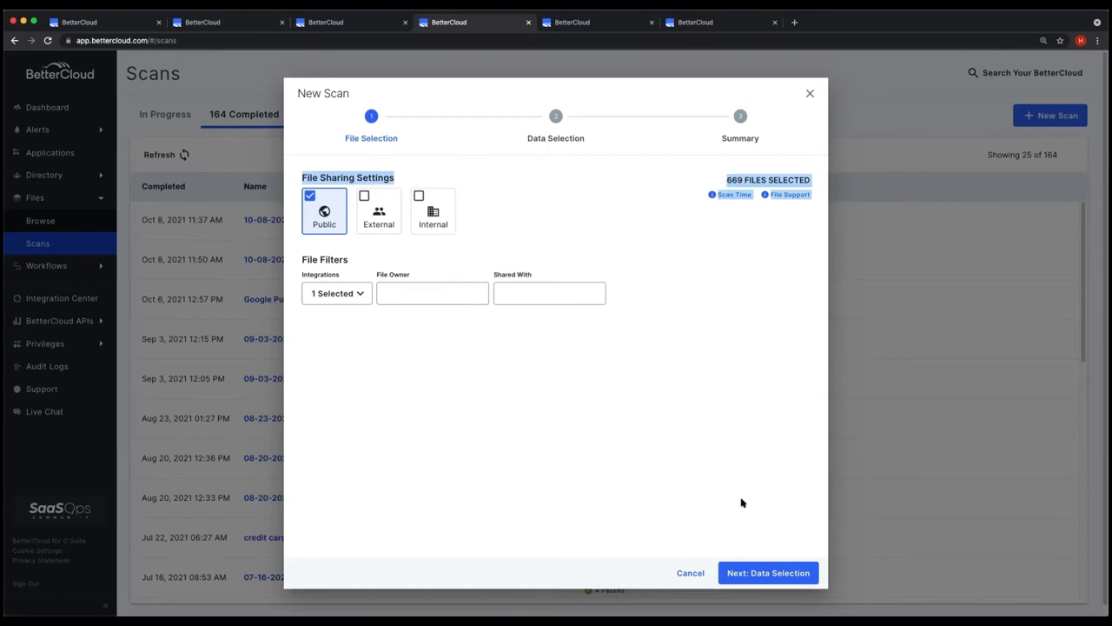
Check the country choices for pre-defined data and add U.S. SSN from General PII to the scan's data selection.
click(751, 573)
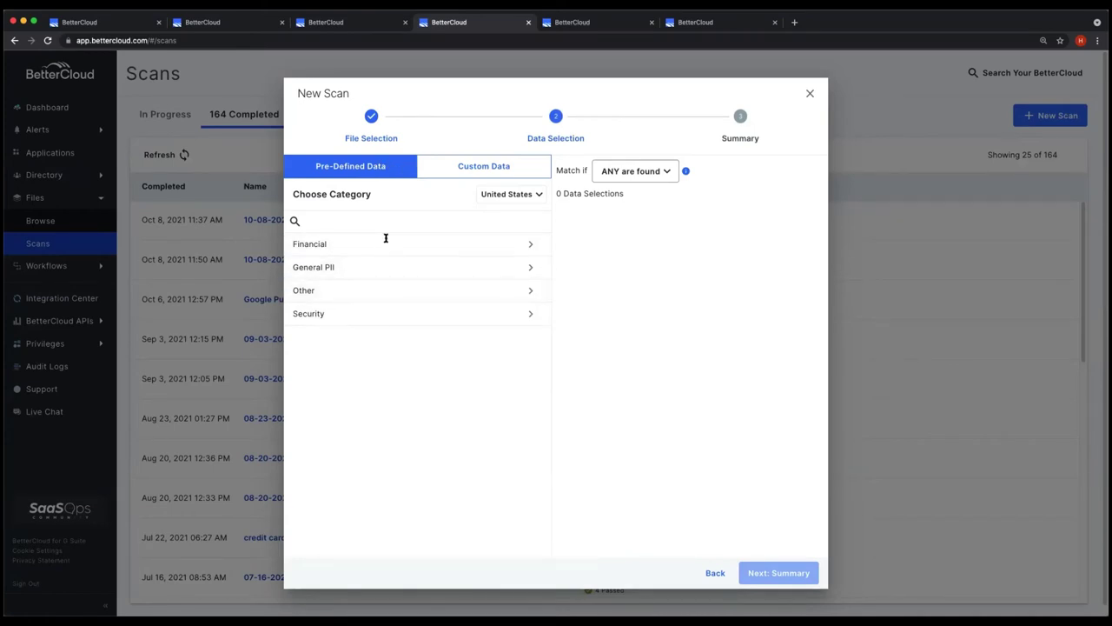
click(512, 194)
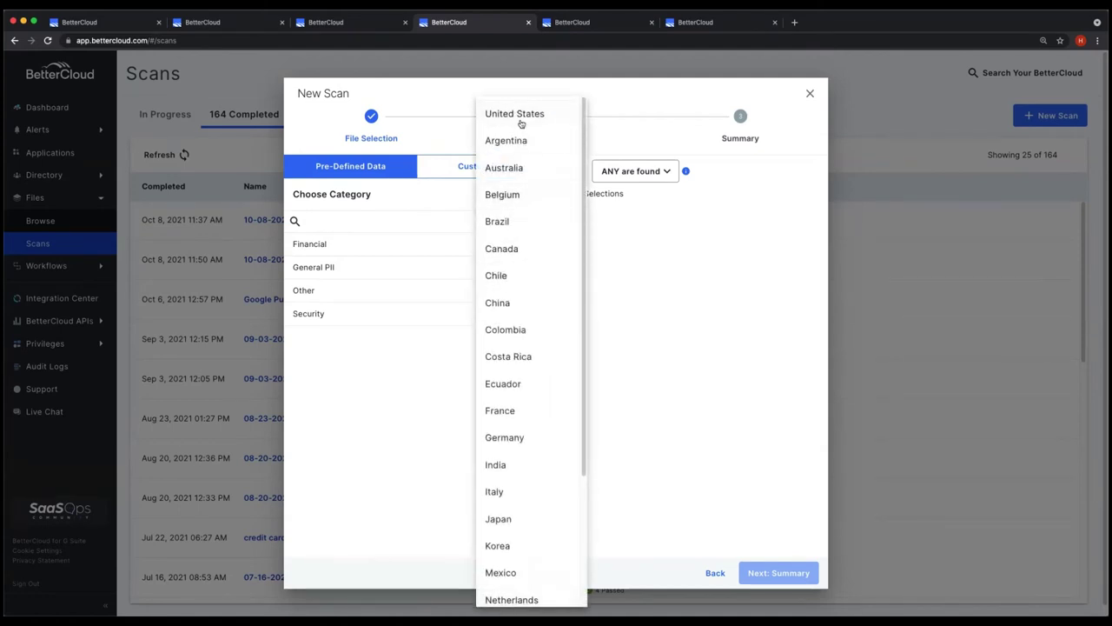
click(416, 398)
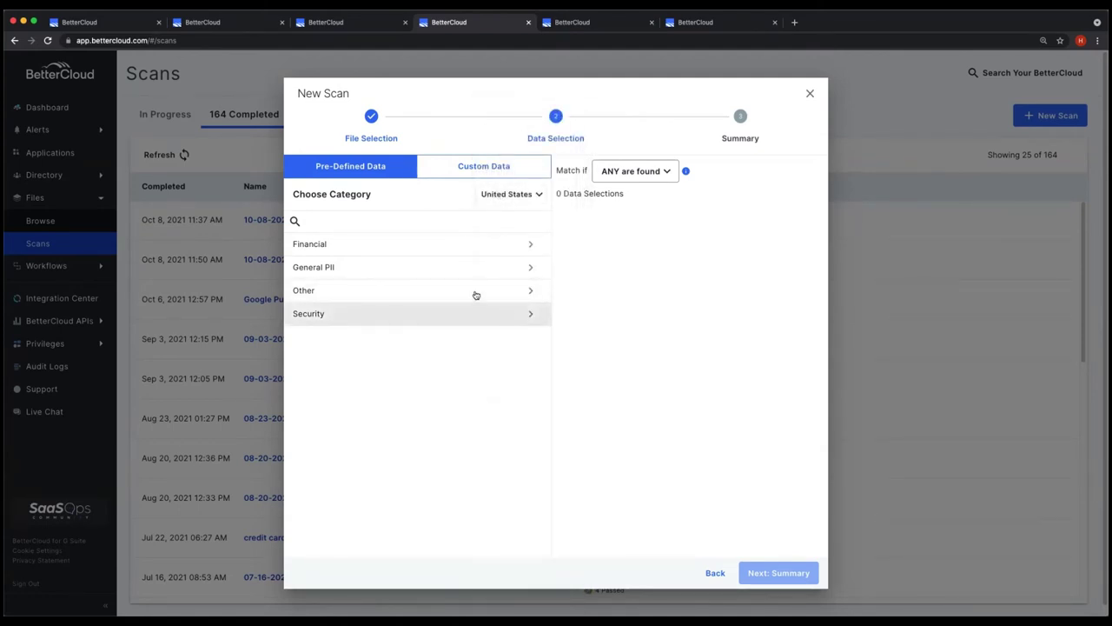
click(534, 269)
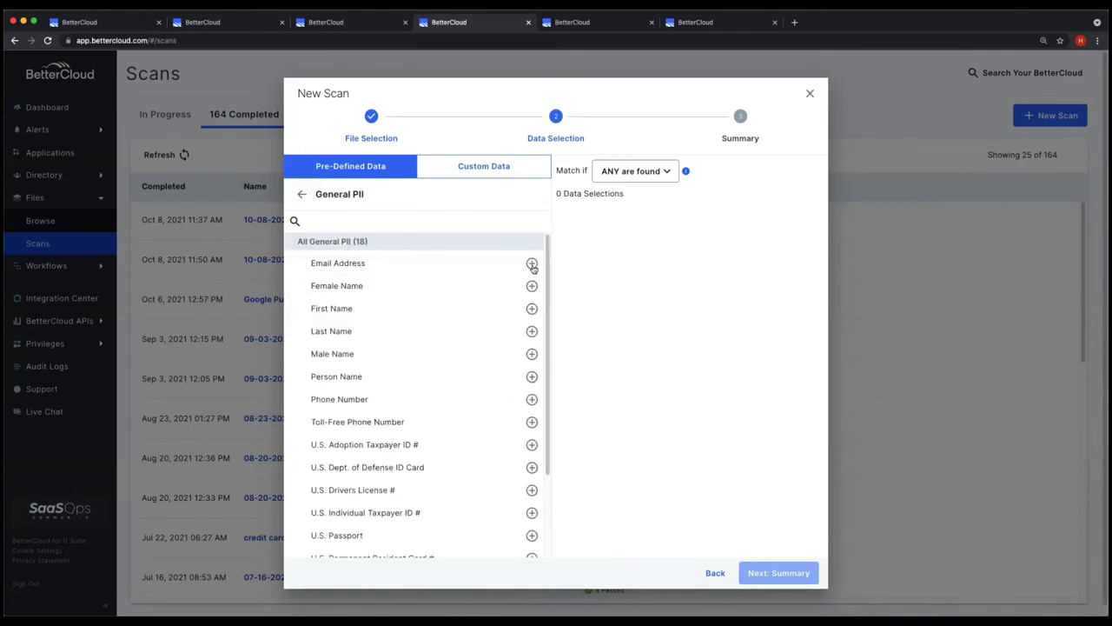
scroll(439, 469, down, 3)
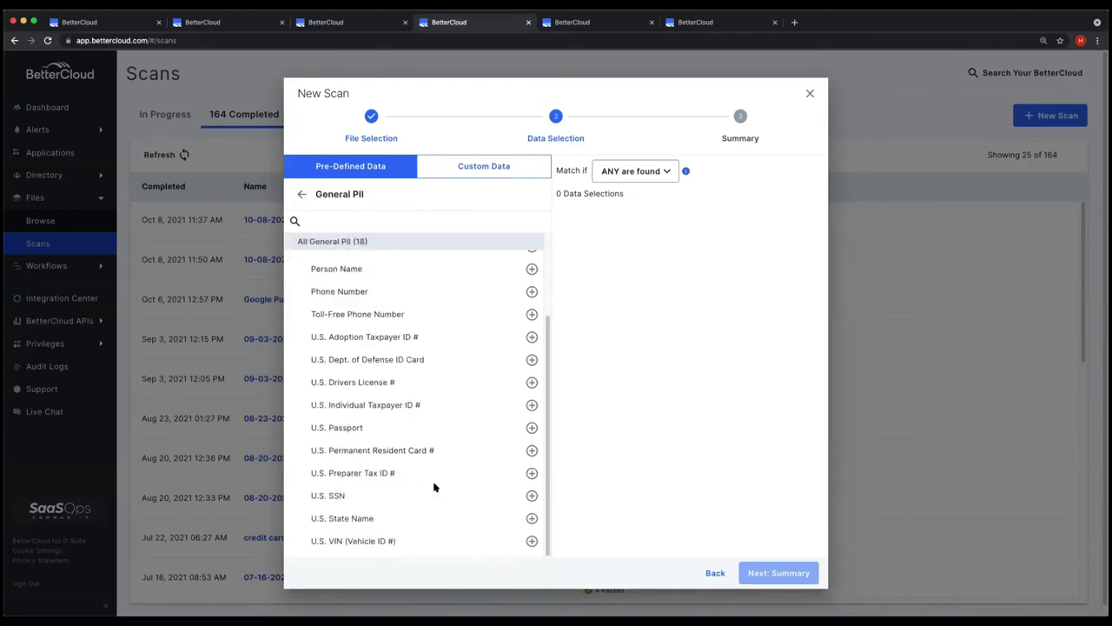
click(530, 495)
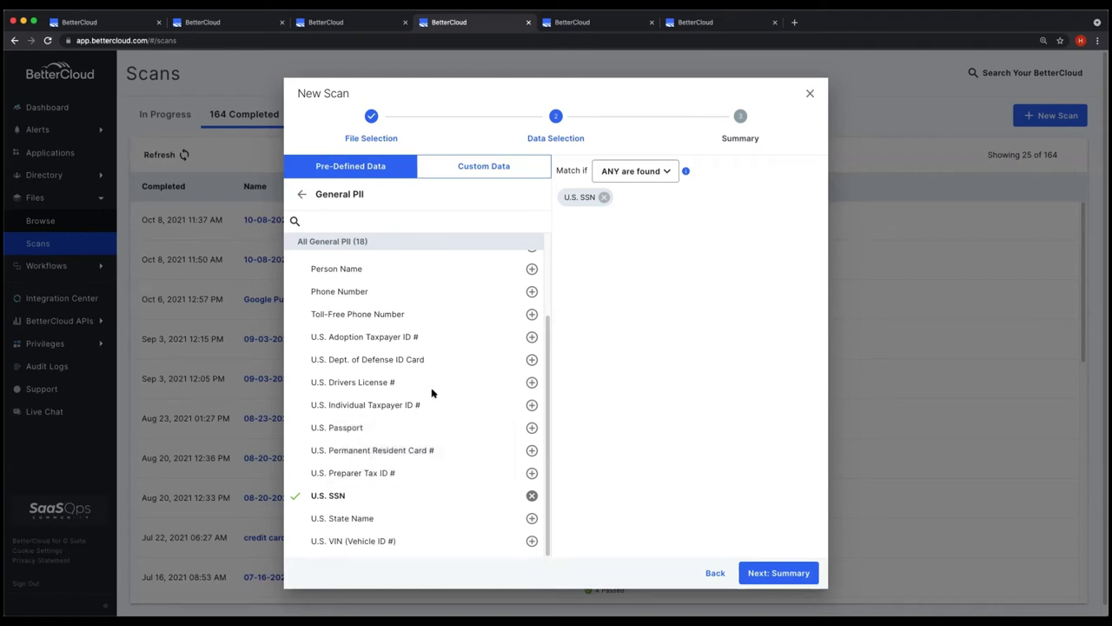
Look through the pre-defined data types in the Financial, Other and General PII categories.
click(301, 194)
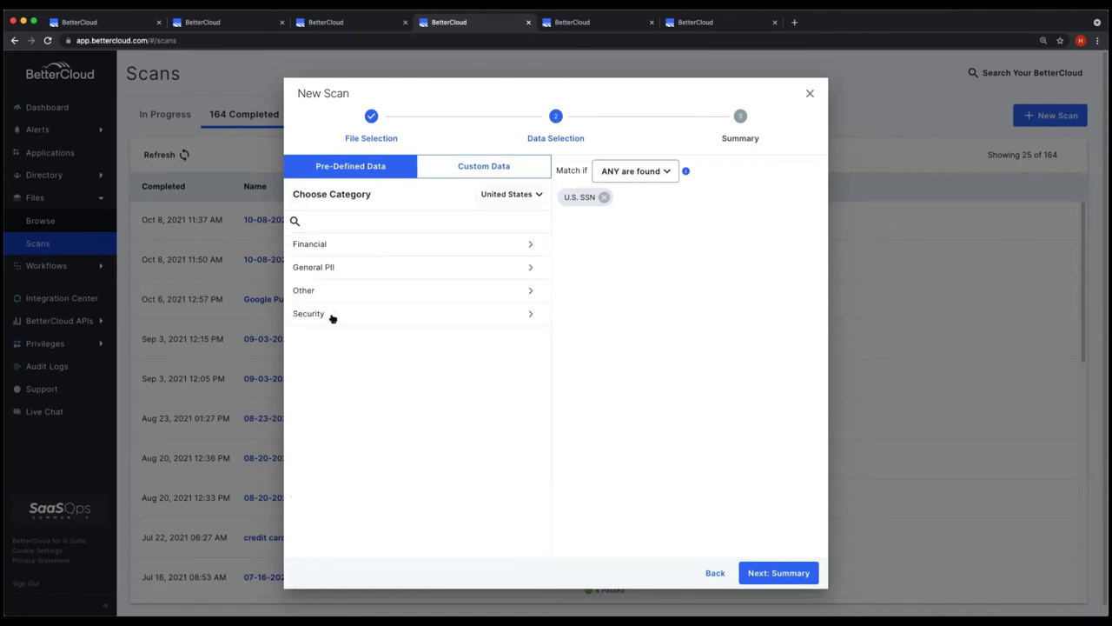
click(380, 252)
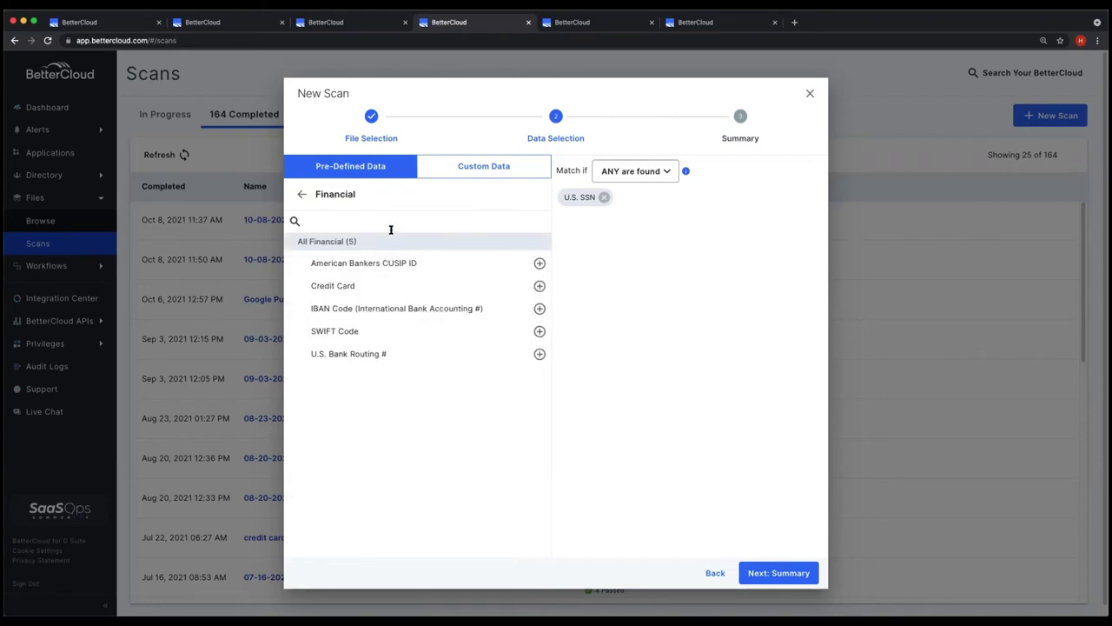
click(302, 195)
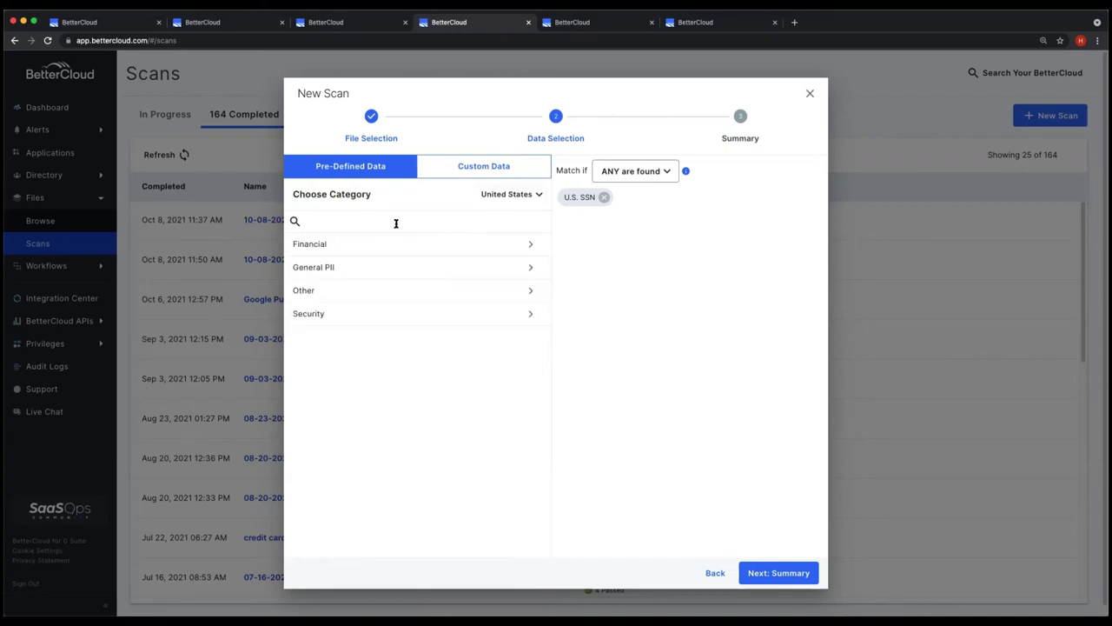
click(531, 294)
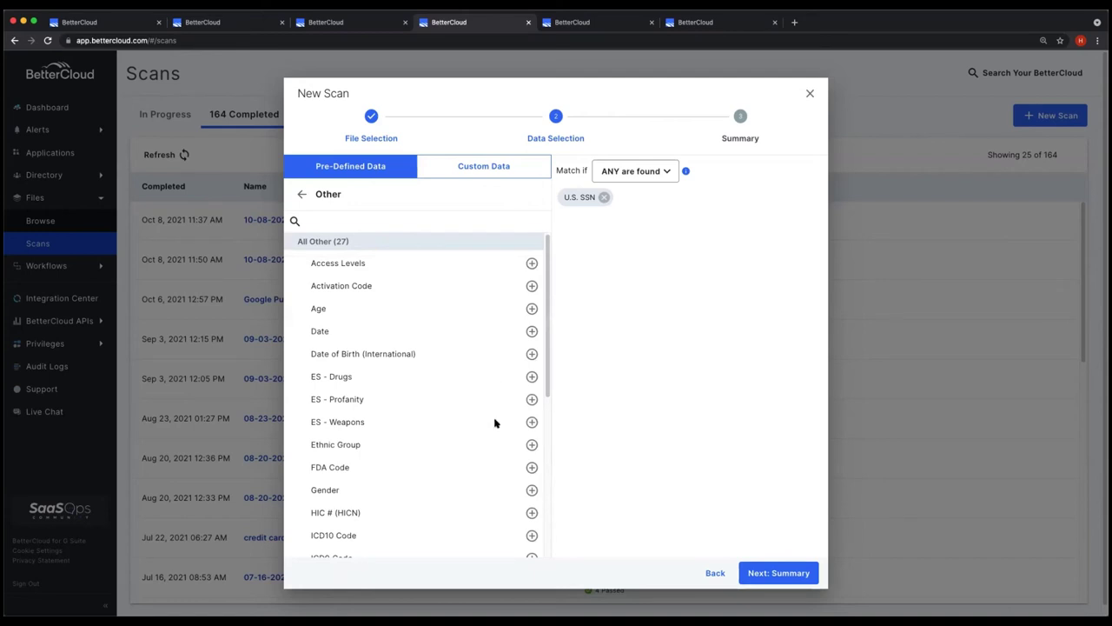
scroll(493, 426, down, 2)
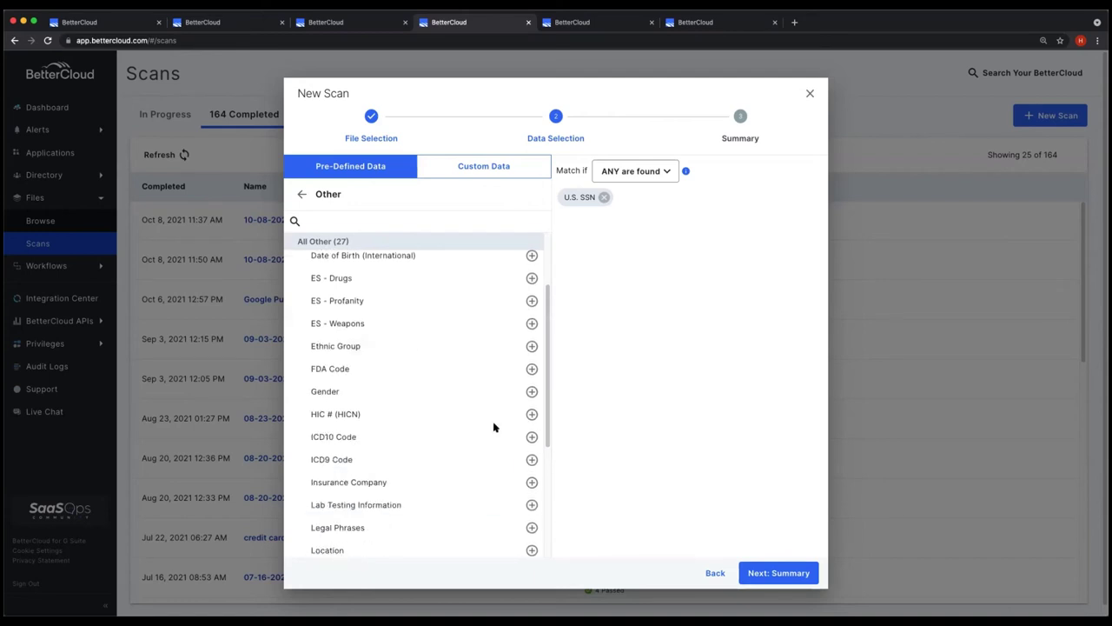
scroll(493, 427, up, 2)
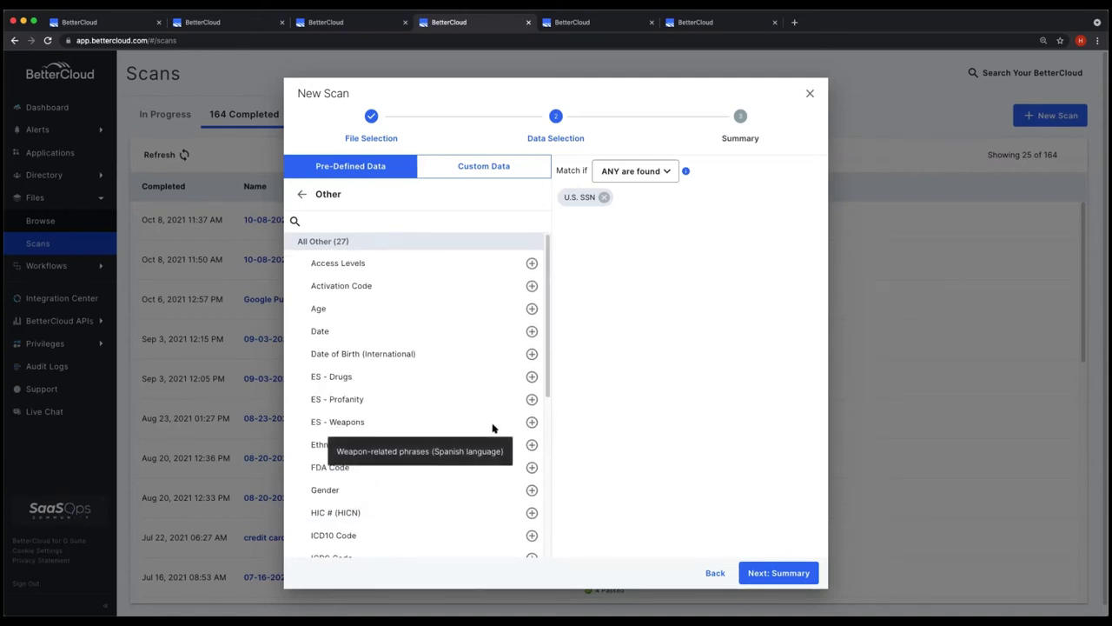
scroll(493, 427, down, 1)
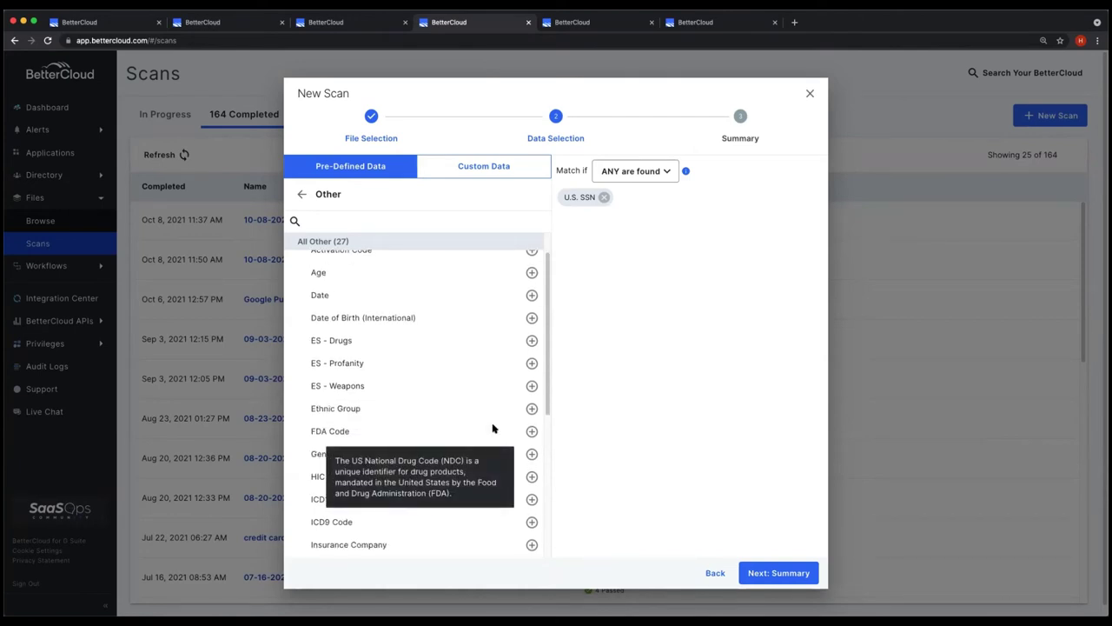
scroll(482, 385, up, 1)
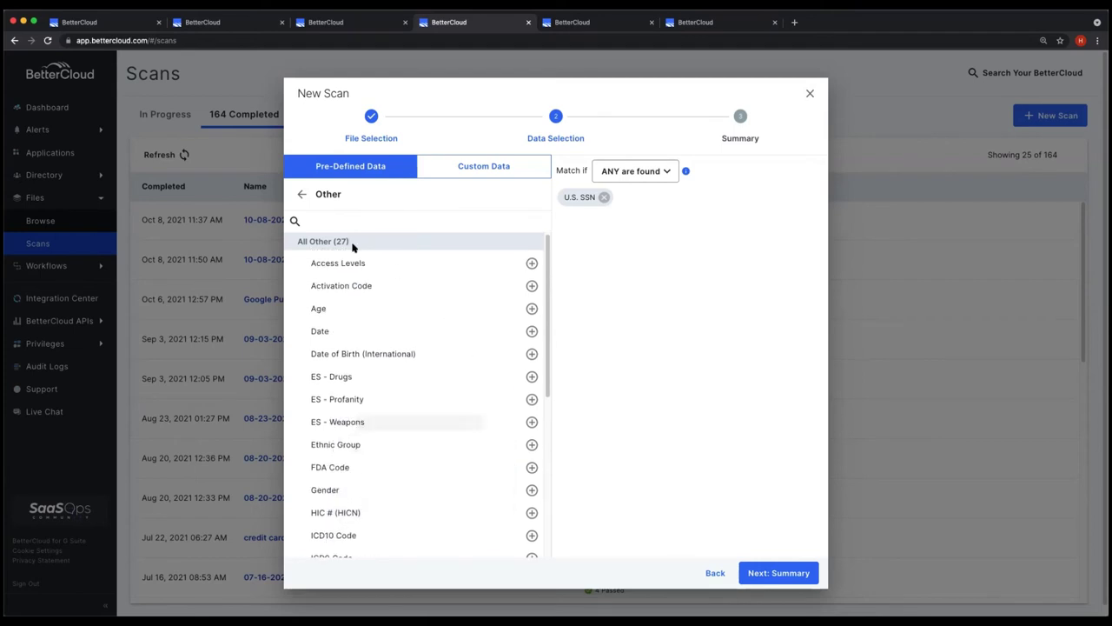
click(301, 194)
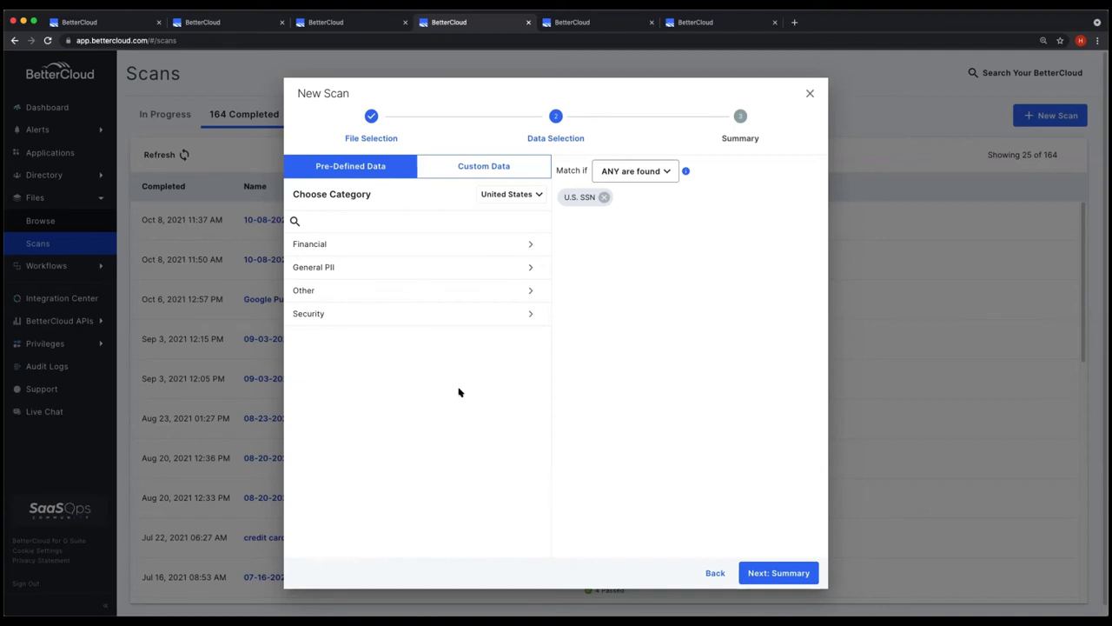
click(532, 270)
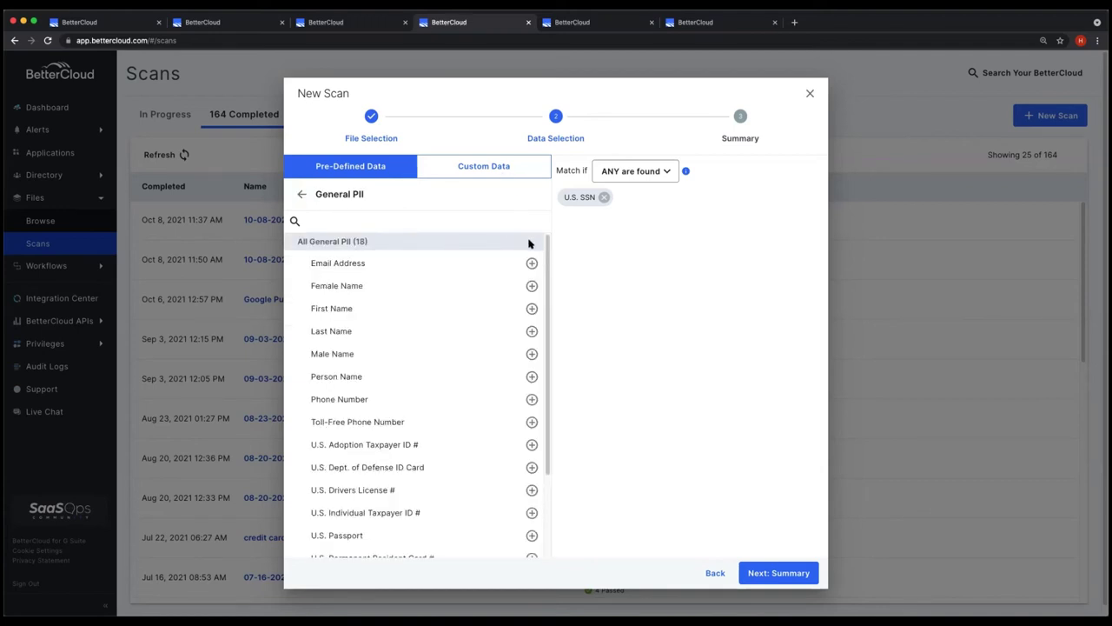
click(304, 195)
Check the custom data types, and try the match condition "ALL are found" before restoring "ANY are found".
click(487, 168)
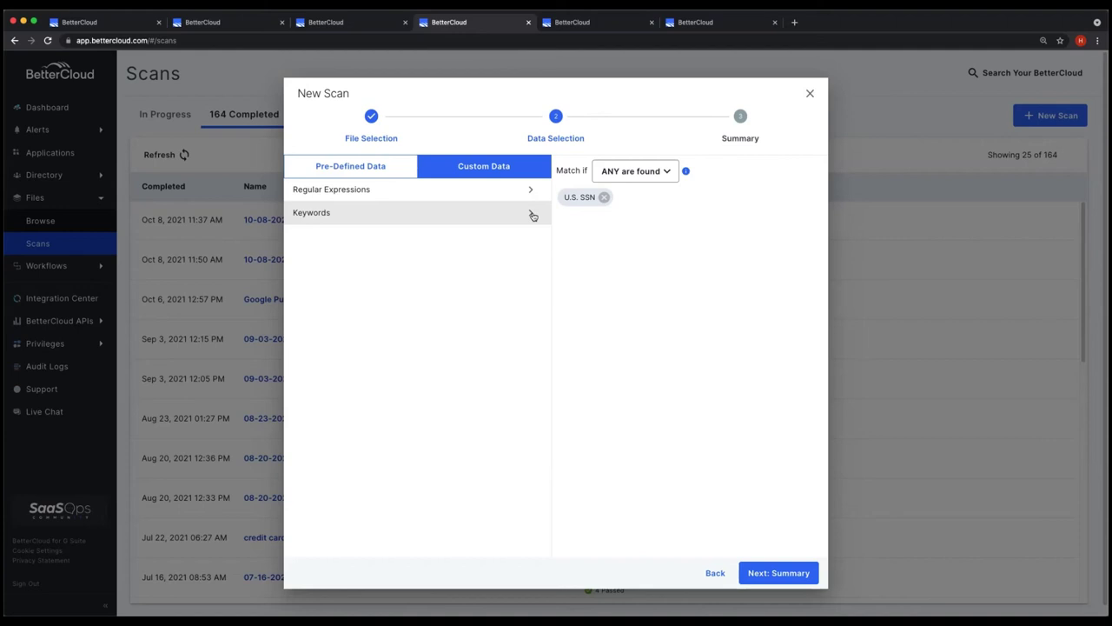
click(661, 174)
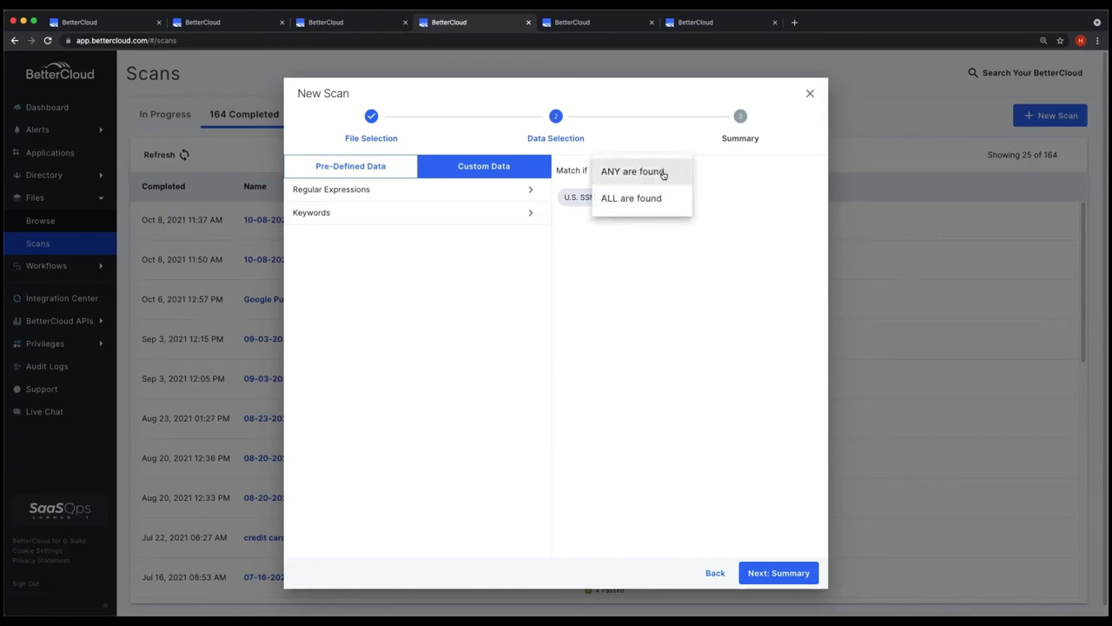
click(647, 202)
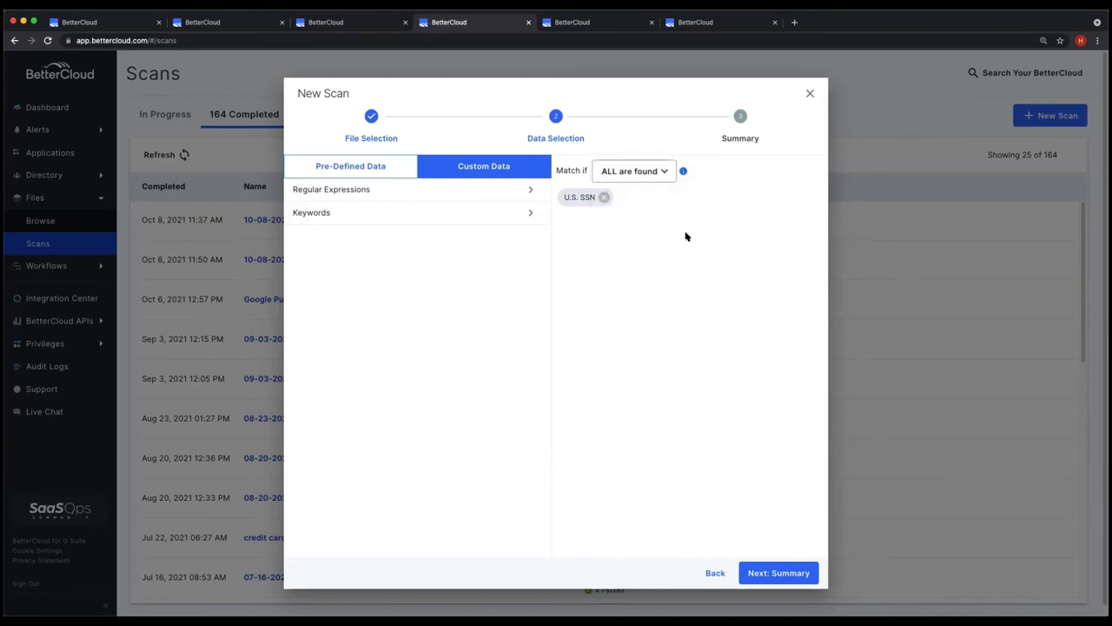
click(663, 173)
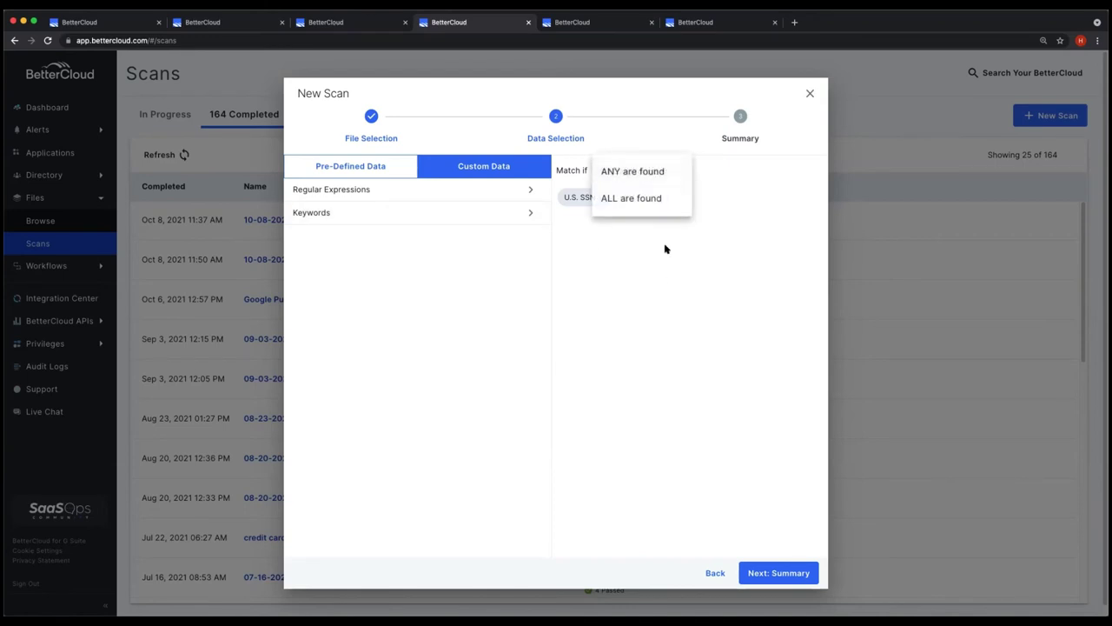
click(642, 173)
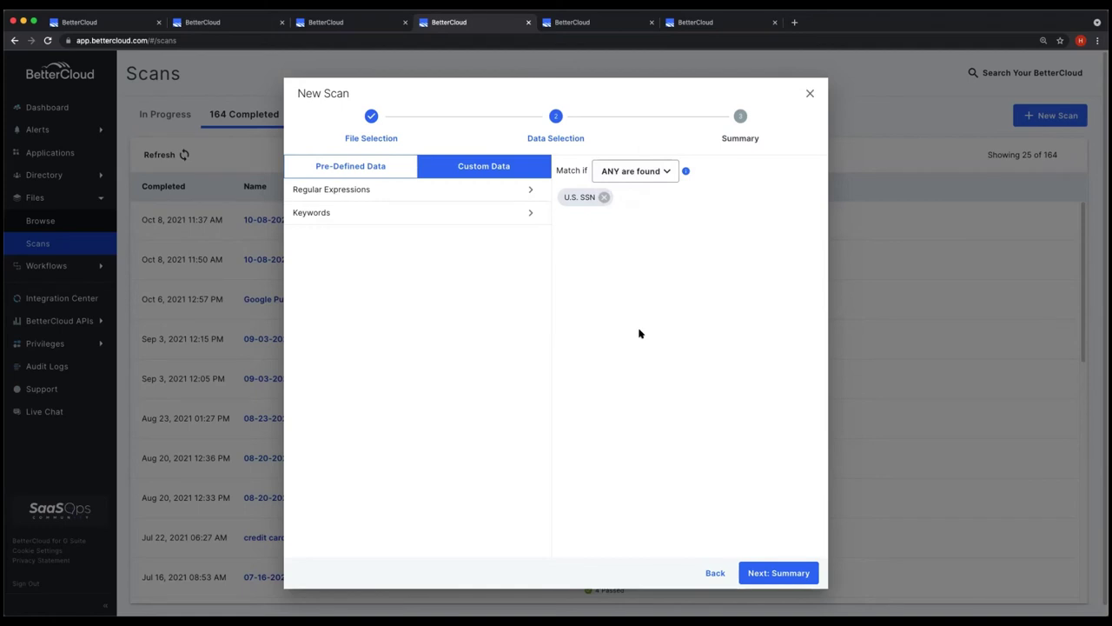
Review the scan summary's file sharing settings, file filter and selected data.
click(779, 573)
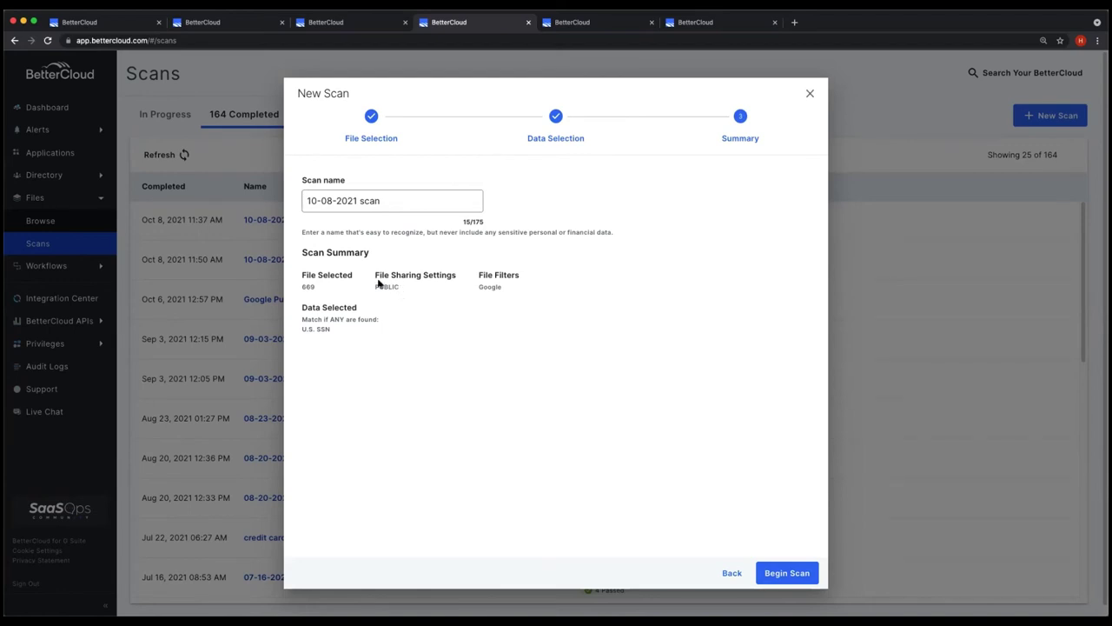
drag(390, 287, 374, 287)
drag(479, 285, 508, 289)
drag(334, 331, 295, 330)
Name the scan "Google Public SSN" and discard it without starting it.
drag(391, 200, 296, 203)
key(BackSpace)
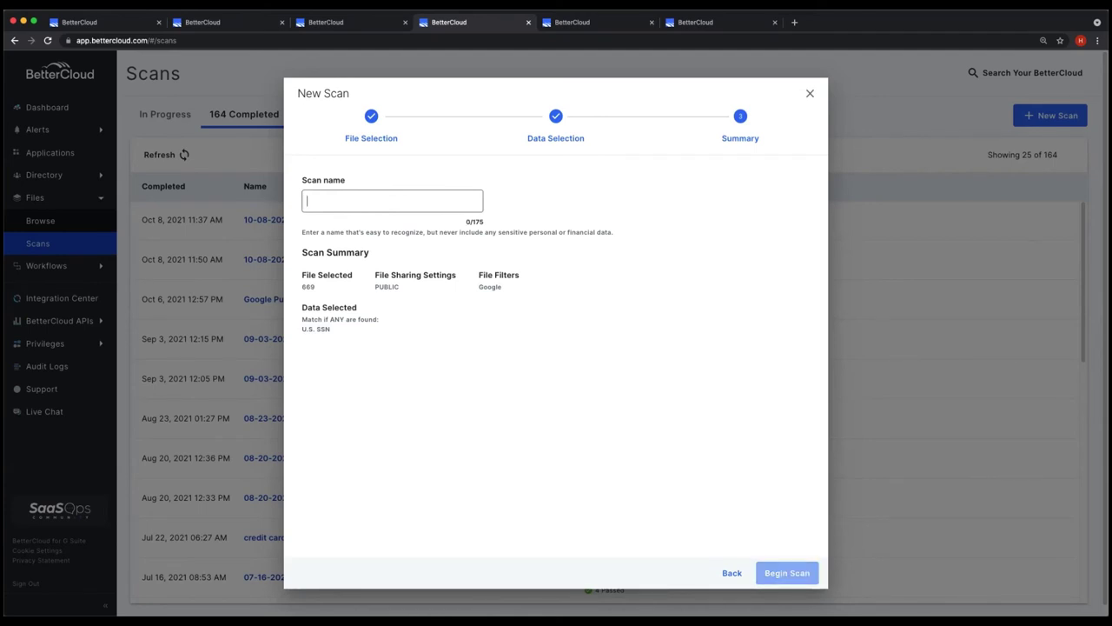
text(Goo)
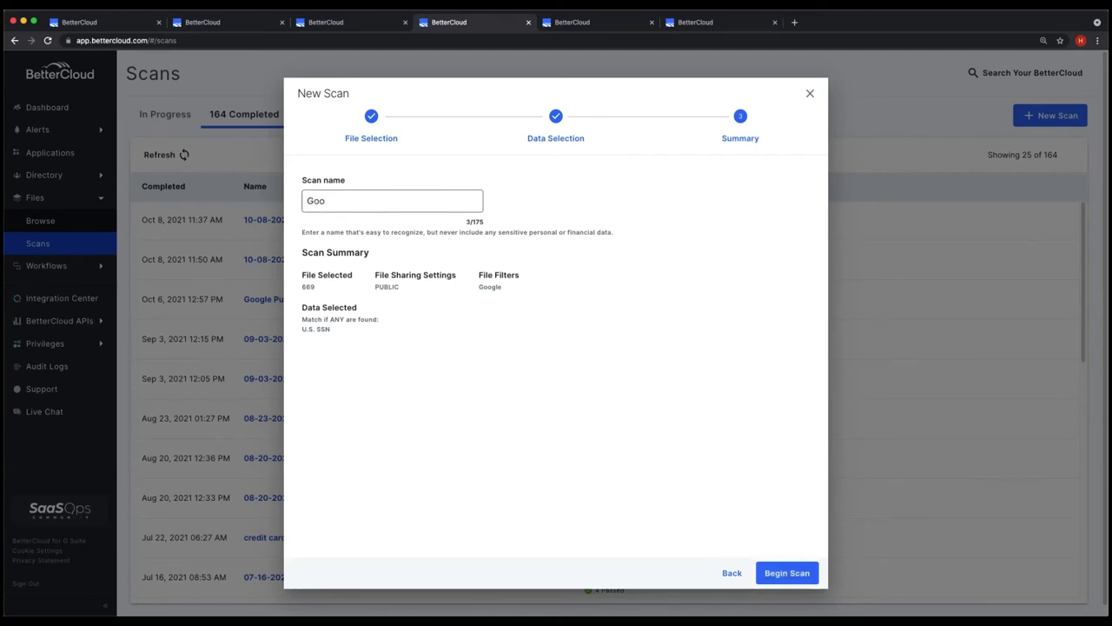
text(gle Public SSN)
click(809, 93)
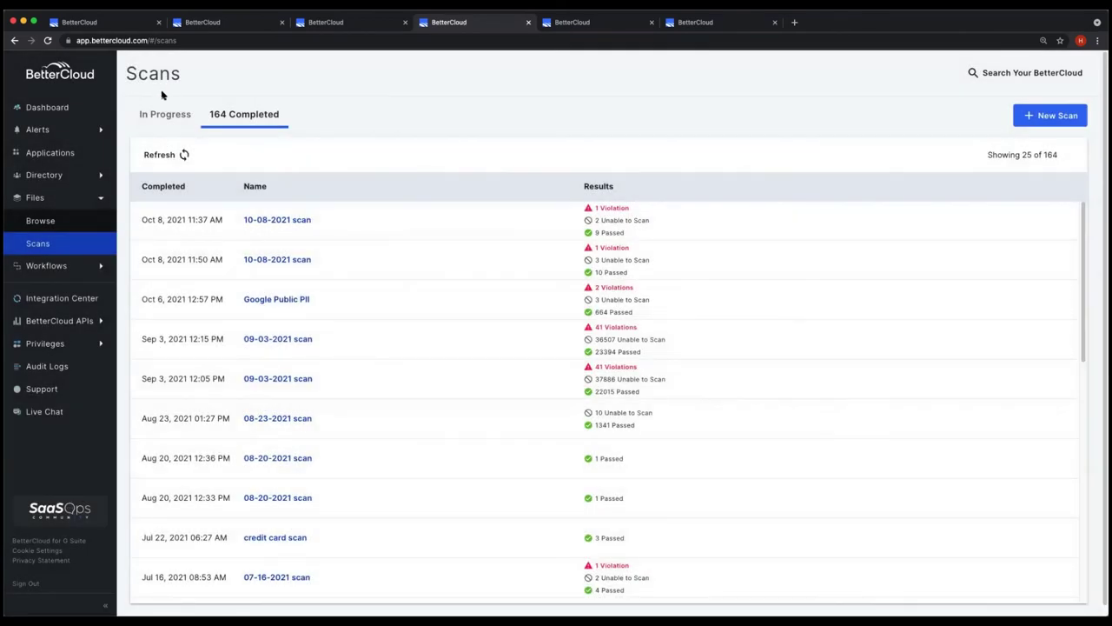
Check the in-progress scans, and examine the violations of HR Employee Information (1).xlsx in the completed Google Public PII scan.
click(163, 115)
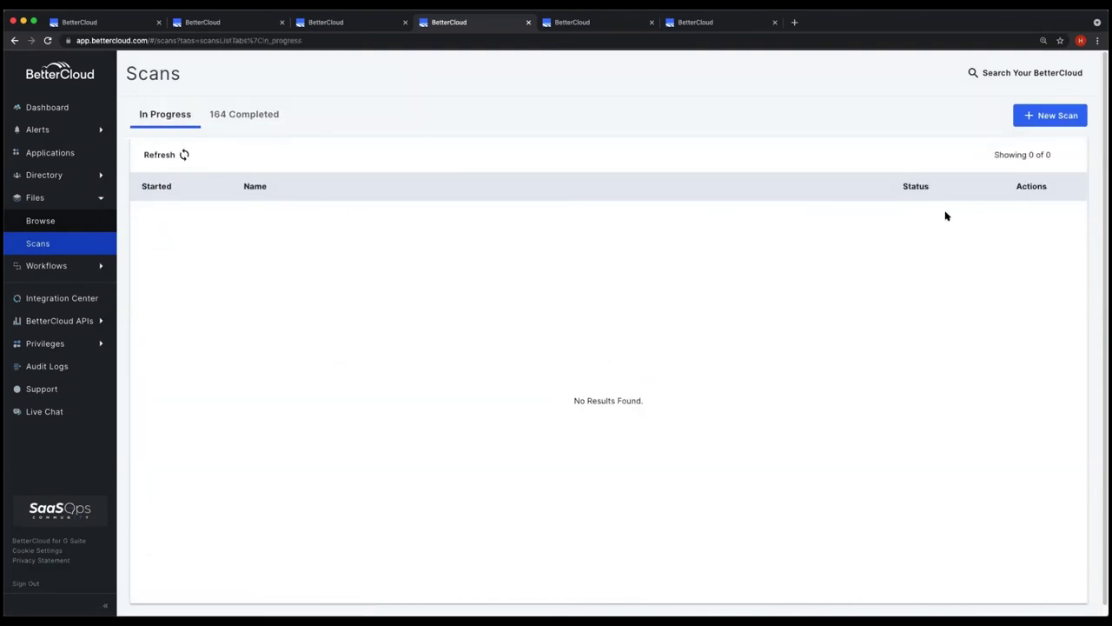
click(252, 116)
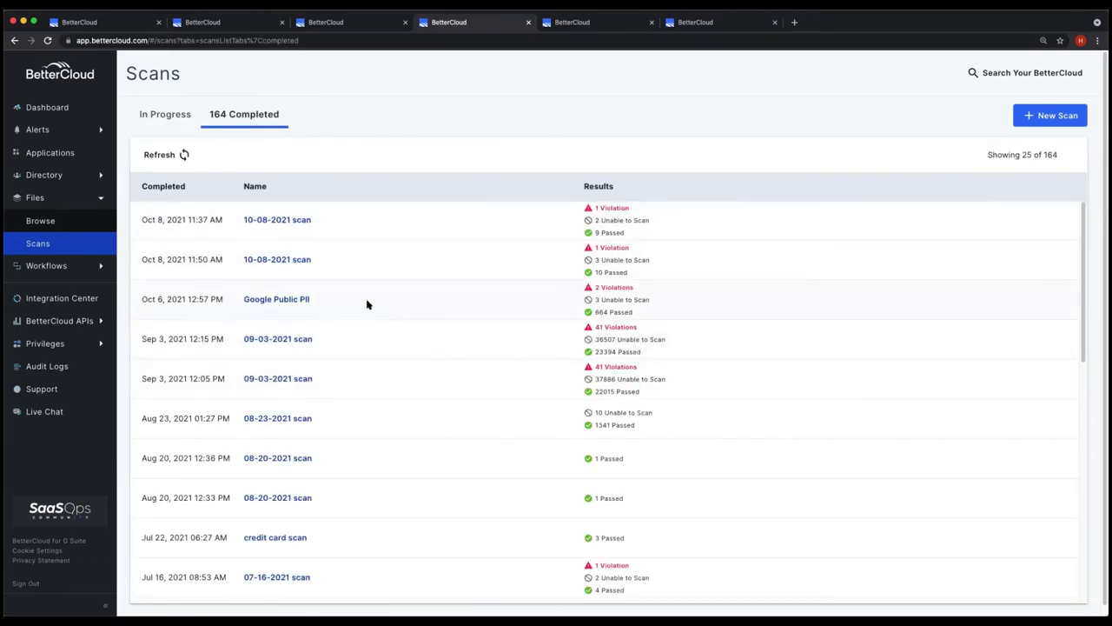
click(287, 301)
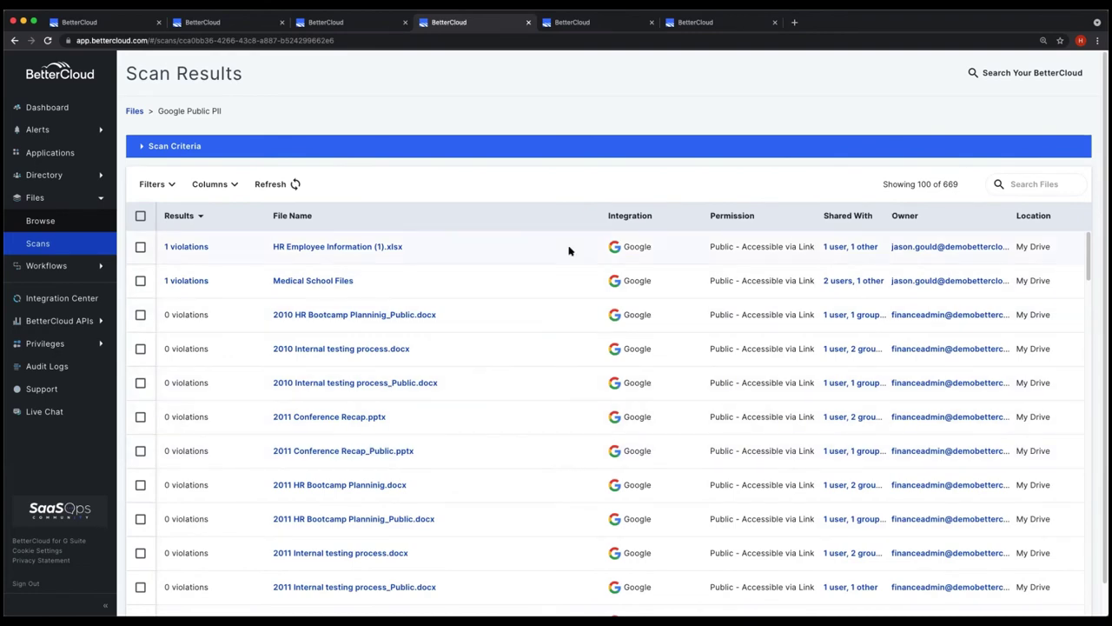
click(187, 247)
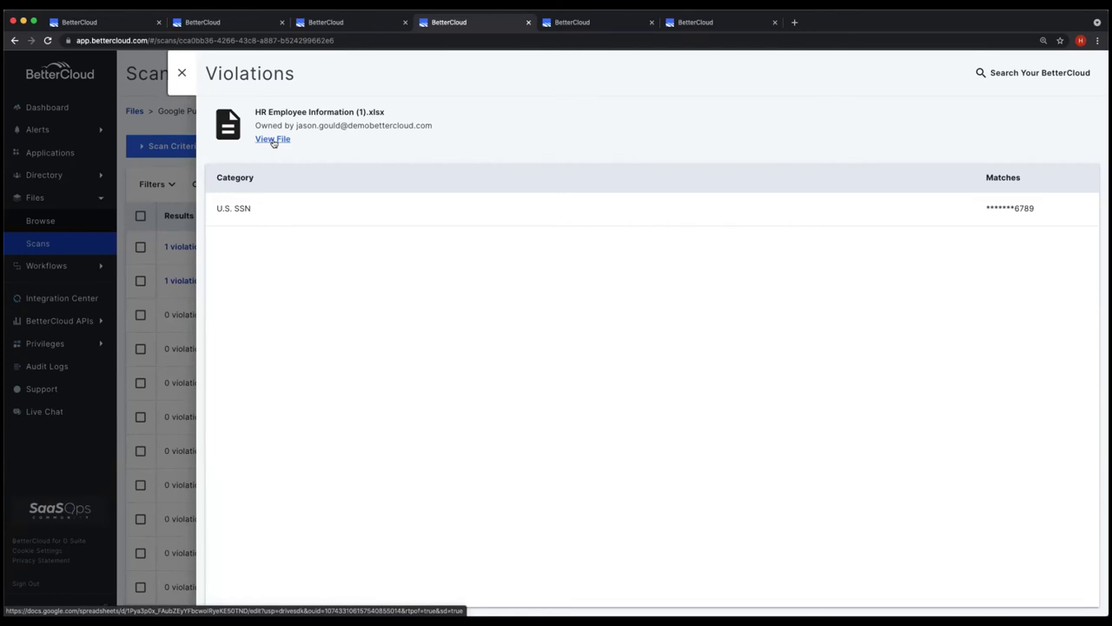
Examine the details, violations and source spreadsheet of Medical School Files in the scan results, and return to the completed scans list.
click(182, 73)
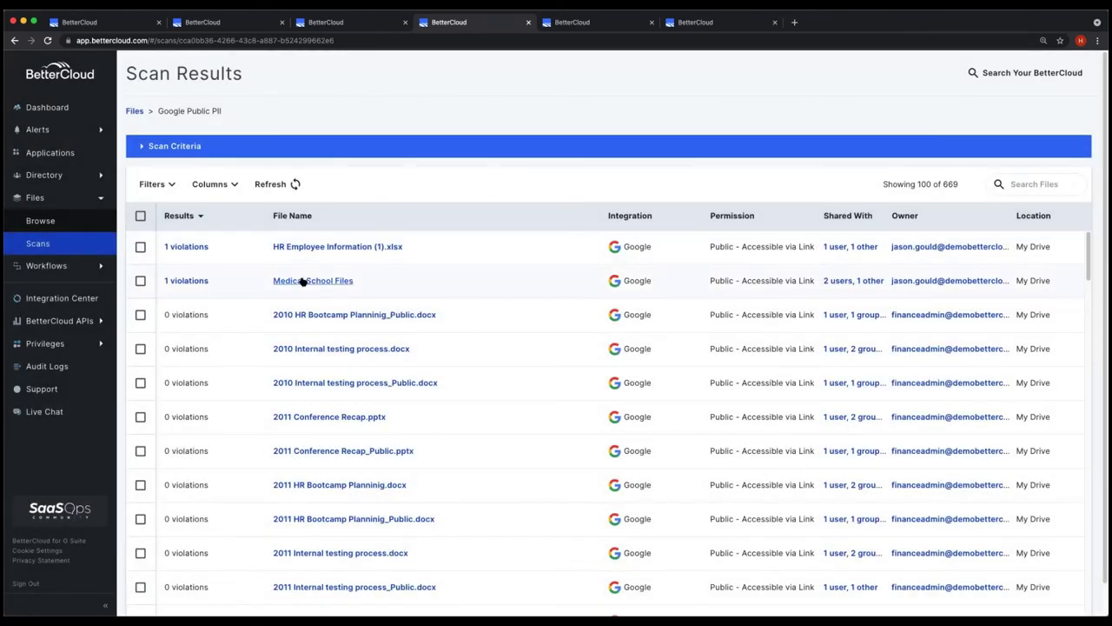
click(302, 280)
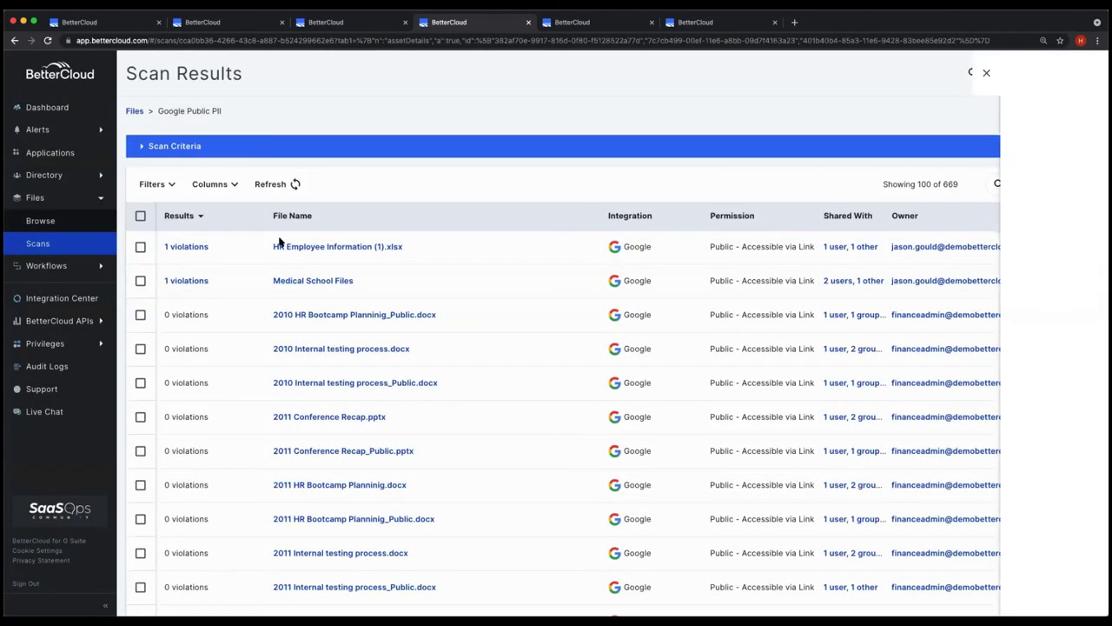
click(180, 72)
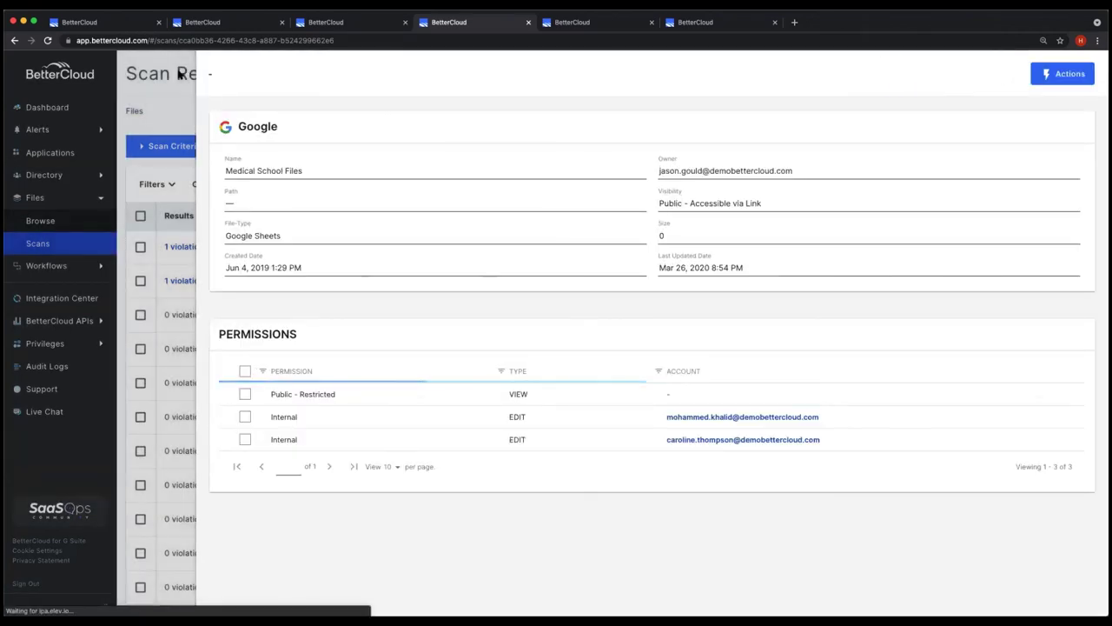
click(198, 282)
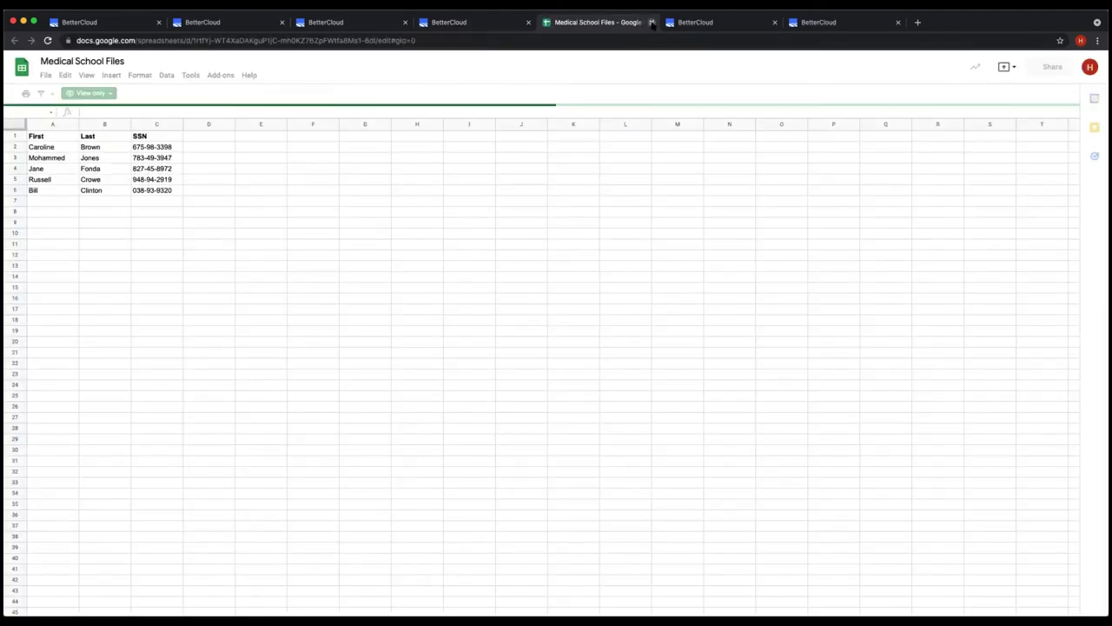
click(651, 22)
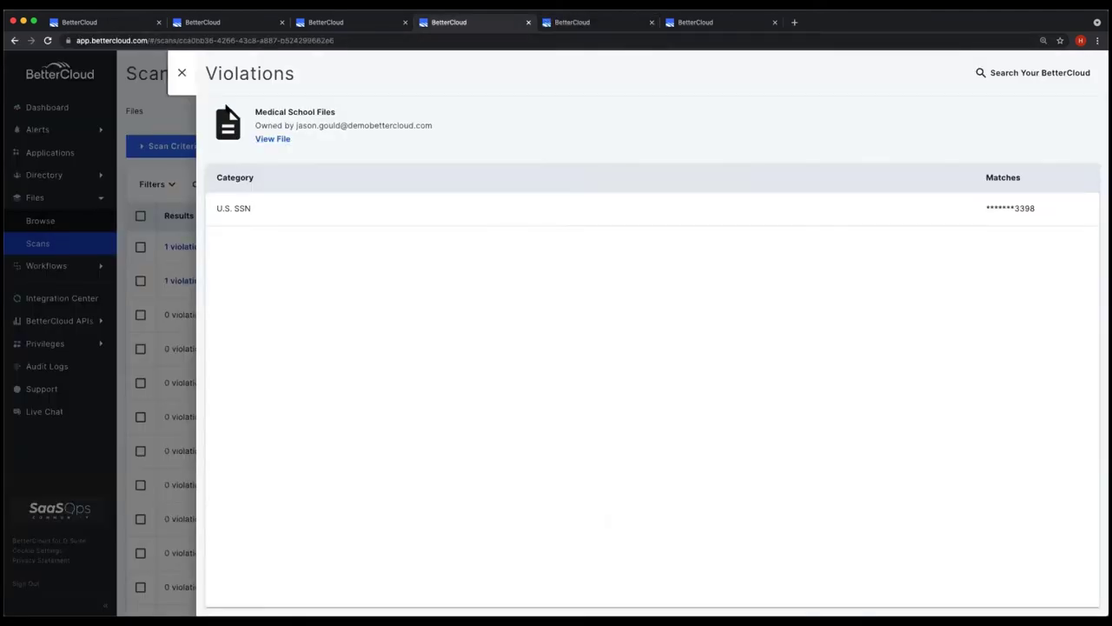
click(181, 73)
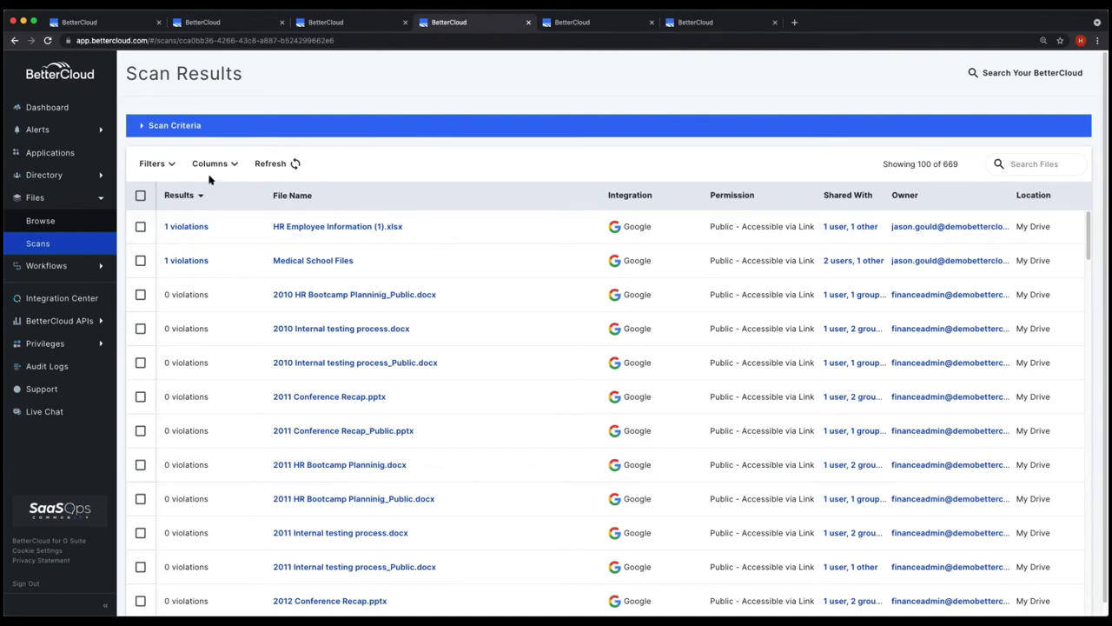
click(37, 250)
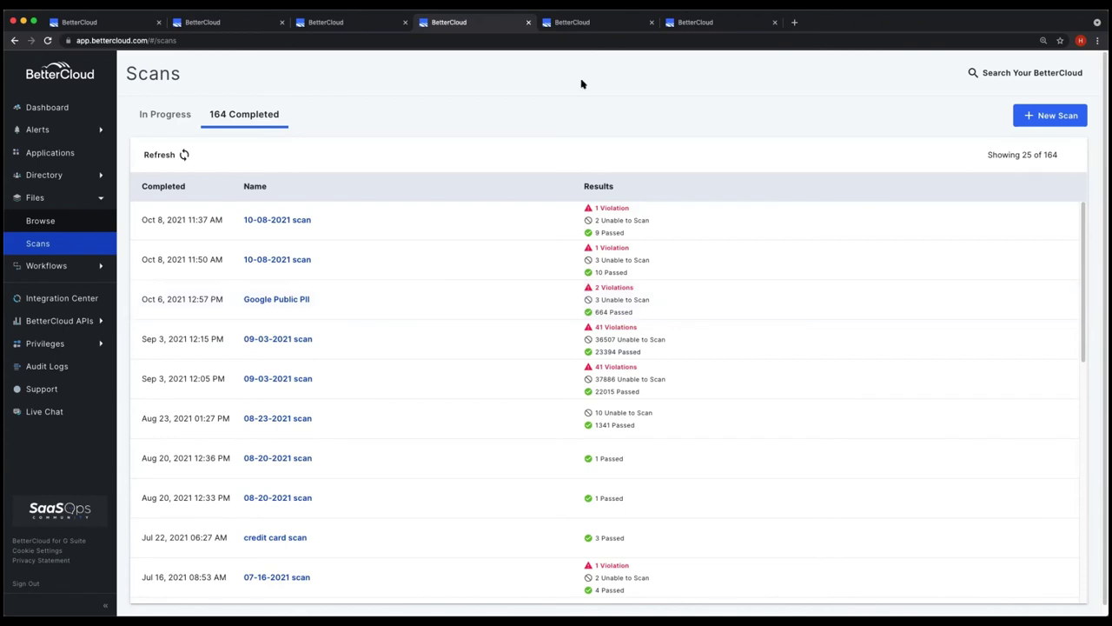
Look through the custom, template and system alerts whose name contains "file" in the Alerts Manager.
click(598, 25)
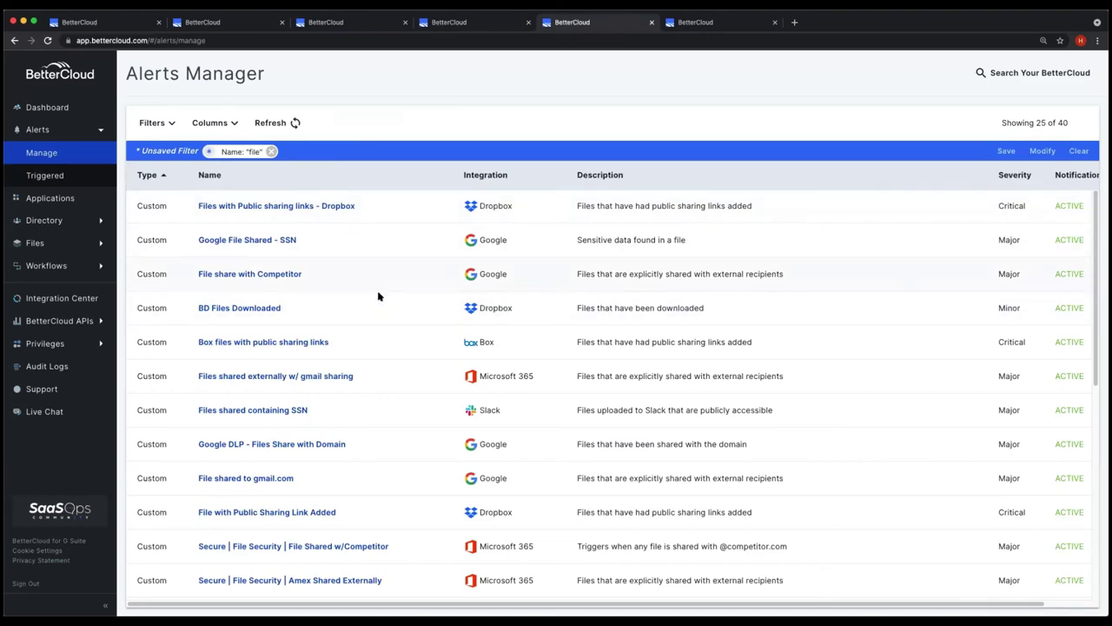
scroll(423, 356, down, 5)
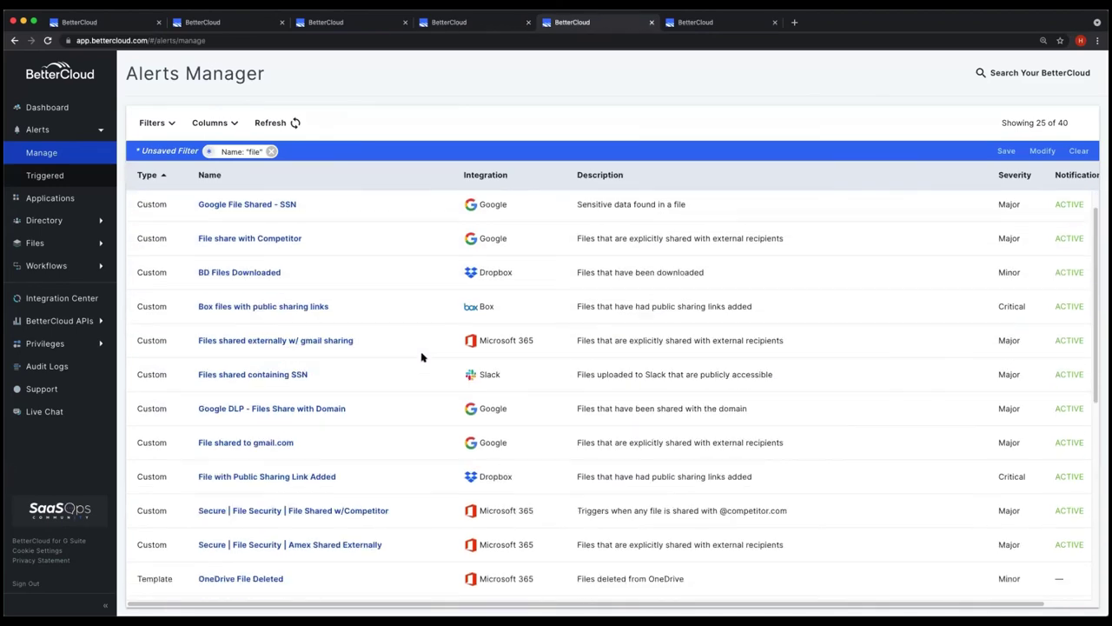
scroll(422, 356, down, 1)
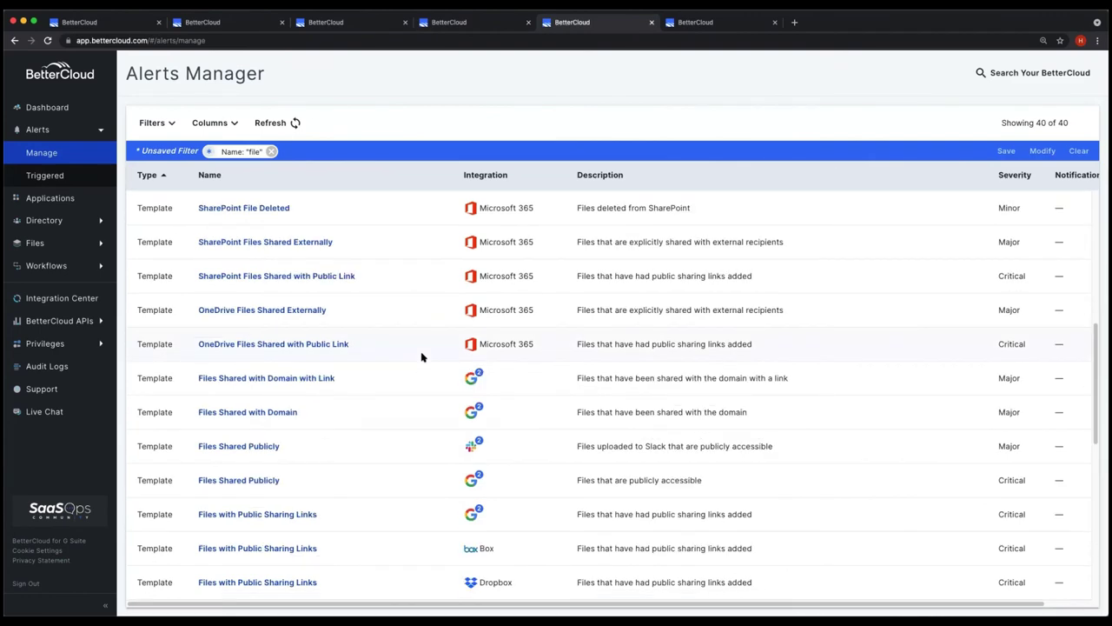
scroll(422, 356, down, 10)
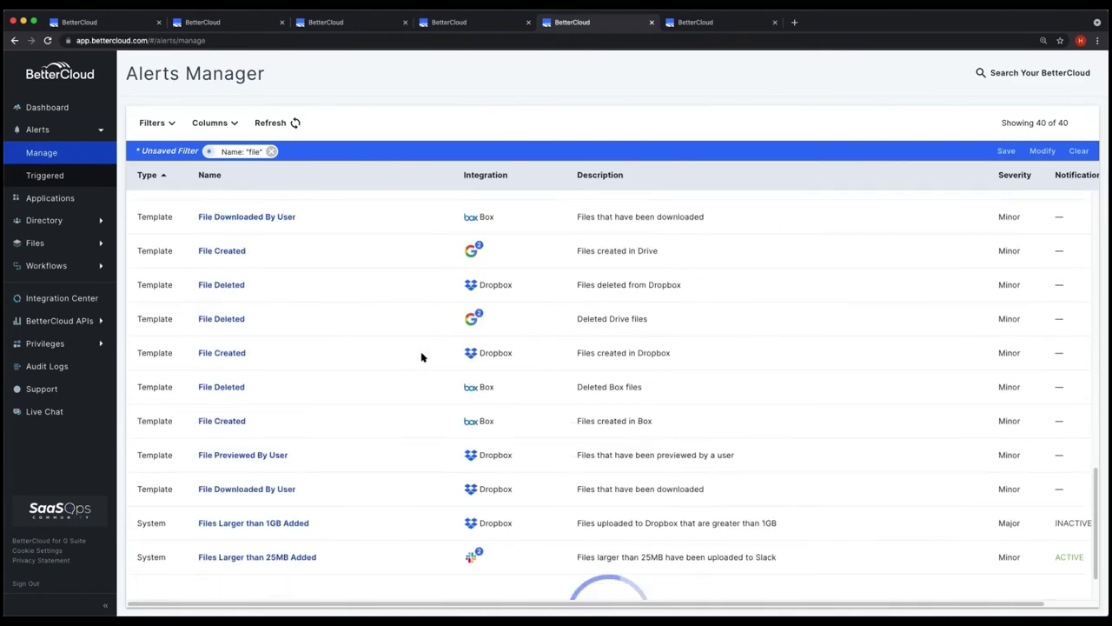
scroll(421, 356, up, 10)
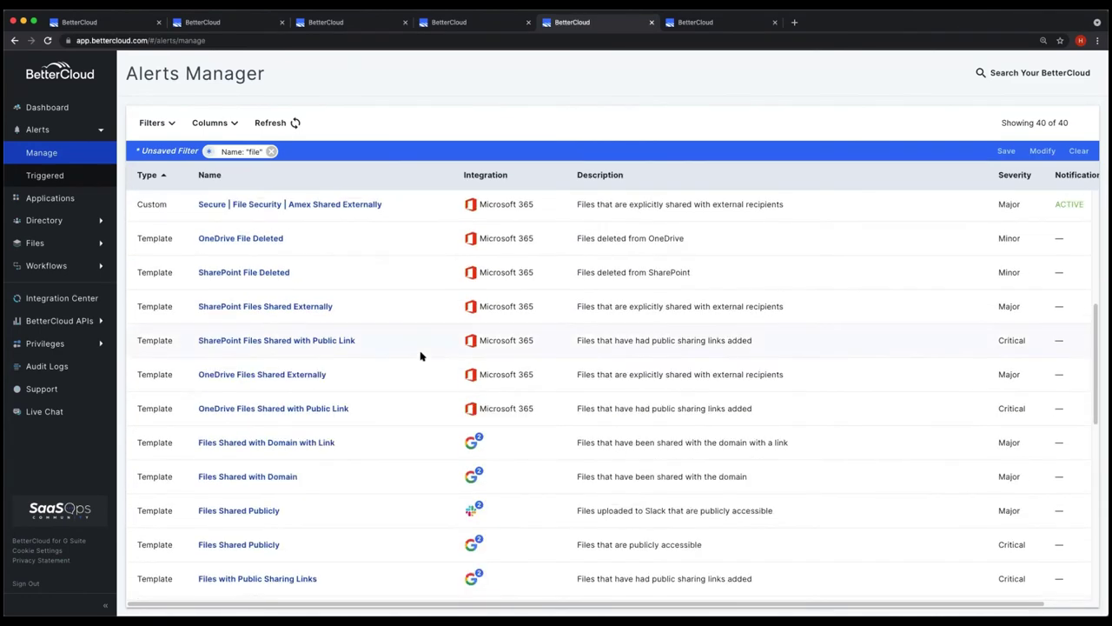
scroll(420, 356, up, 3)
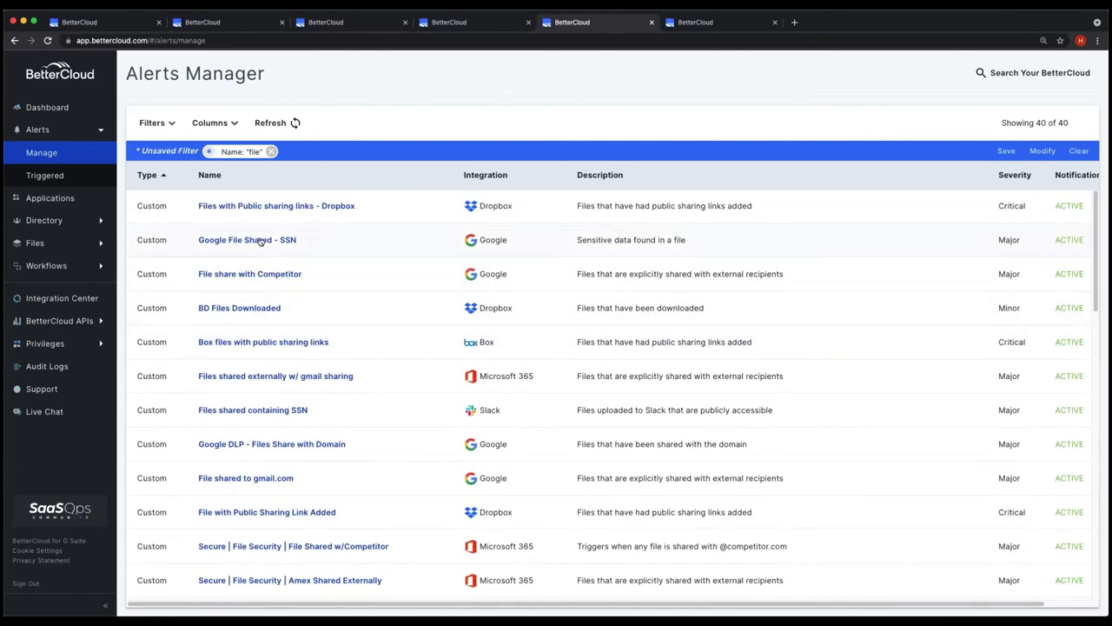
Open the Google File Shared - SSN alert and review its description and trigger conditions.
click(261, 240)
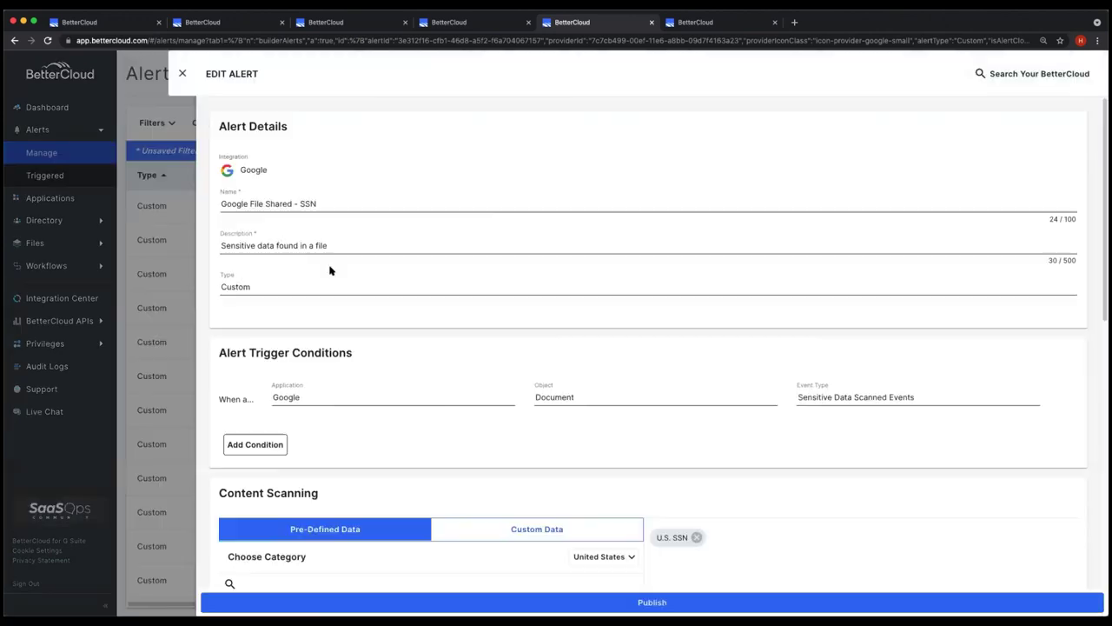
drag(328, 246, 214, 247)
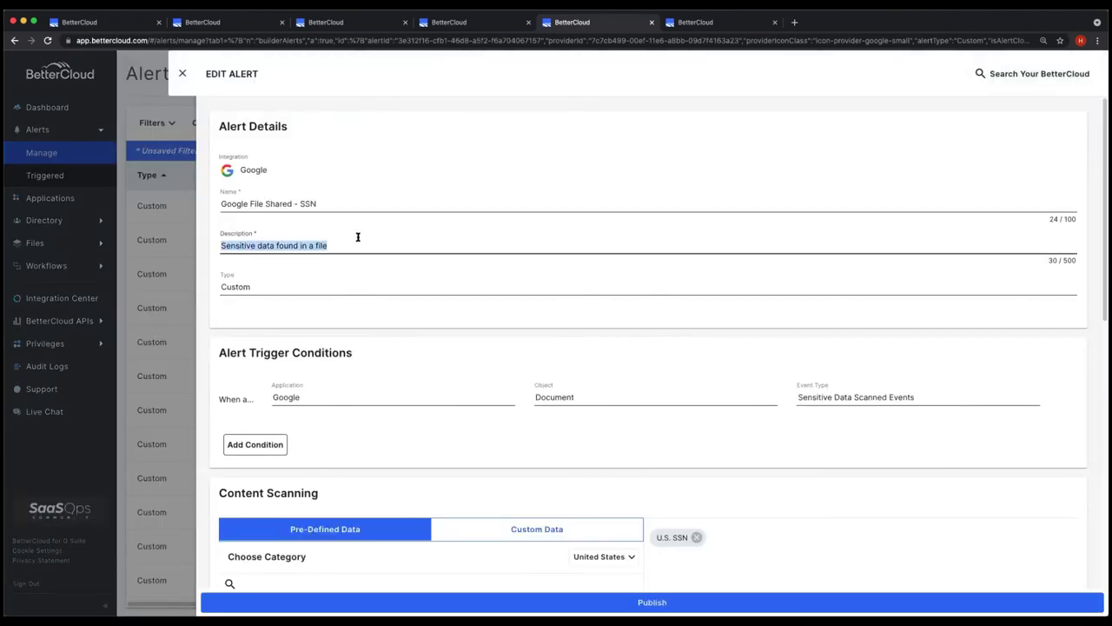
key(Left)
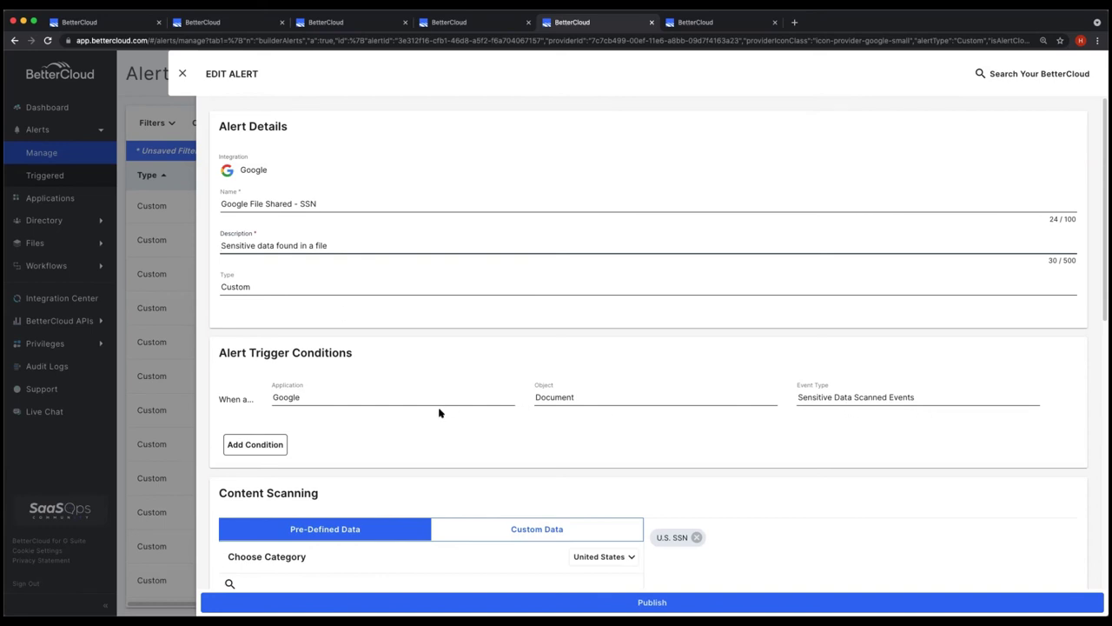
Check the SSN alert's content scanning data and Include Private Files option against its trigger conditions, and close the alert unchanged.
scroll(439, 410, down, 5)
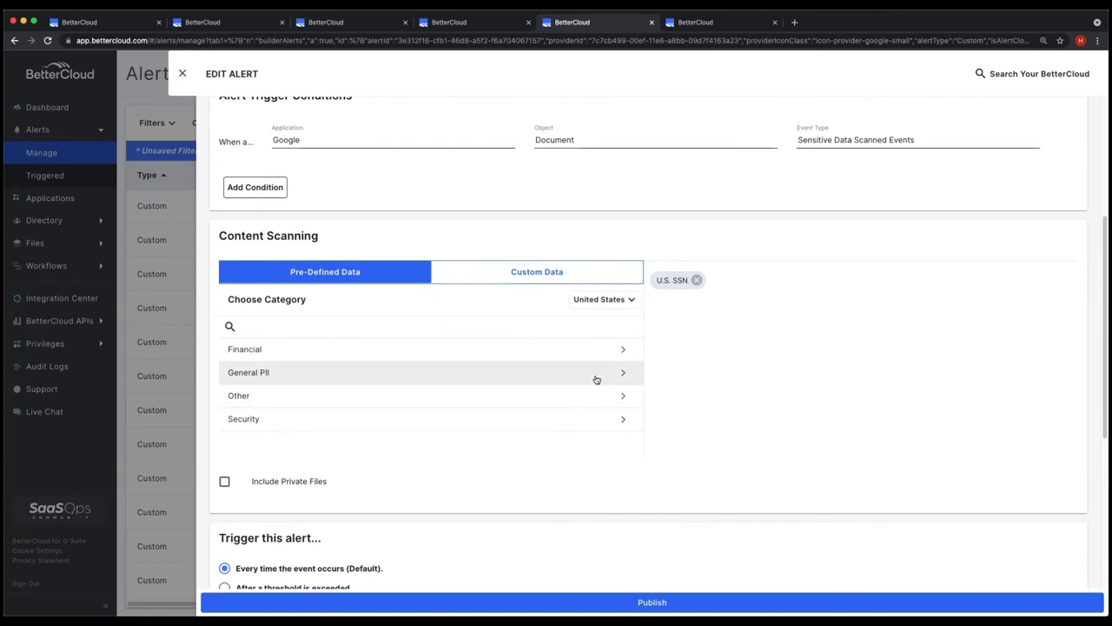
drag(329, 482, 249, 480)
click(414, 482)
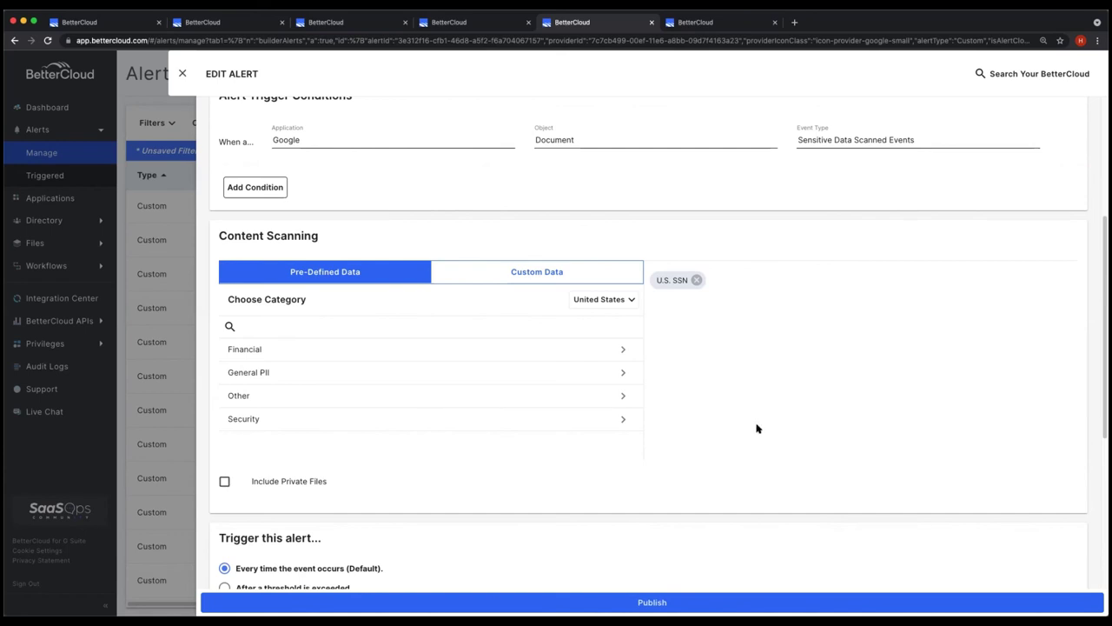
scroll(756, 427, up, 3)
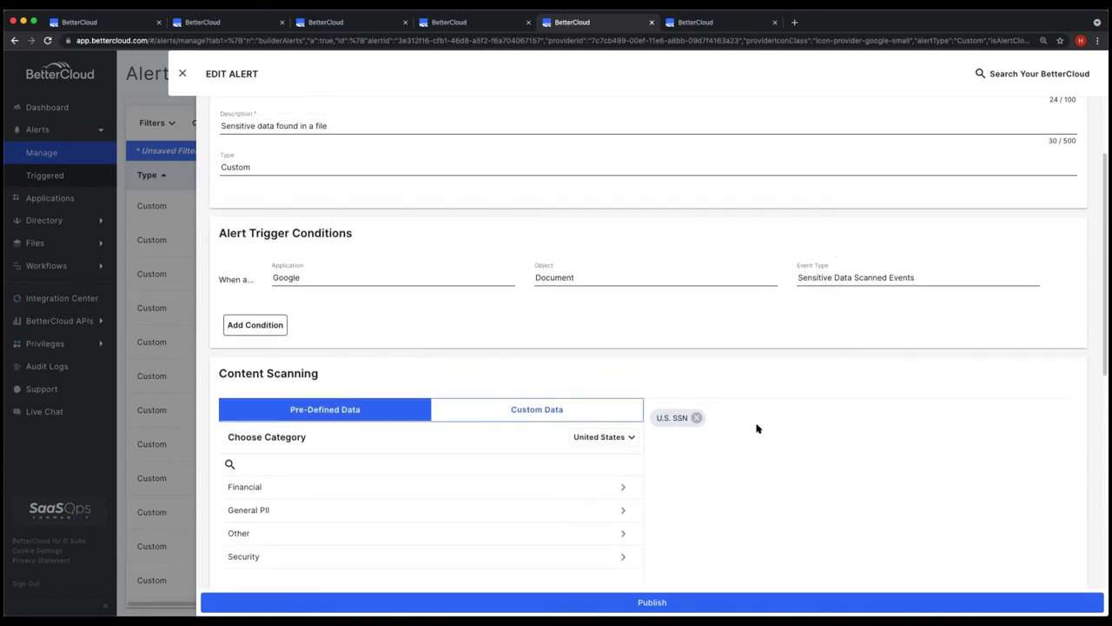
scroll(756, 428, down, 4)
scroll(755, 427, up, 7)
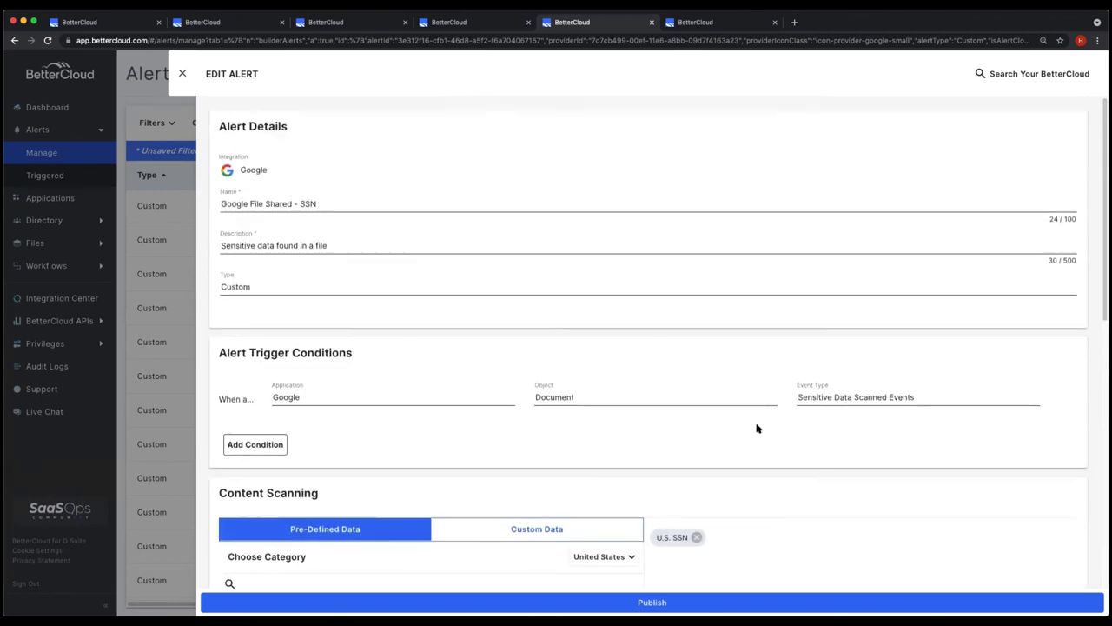
scroll(756, 427, down, 5)
scroll(648, 196, up, 5)
click(182, 73)
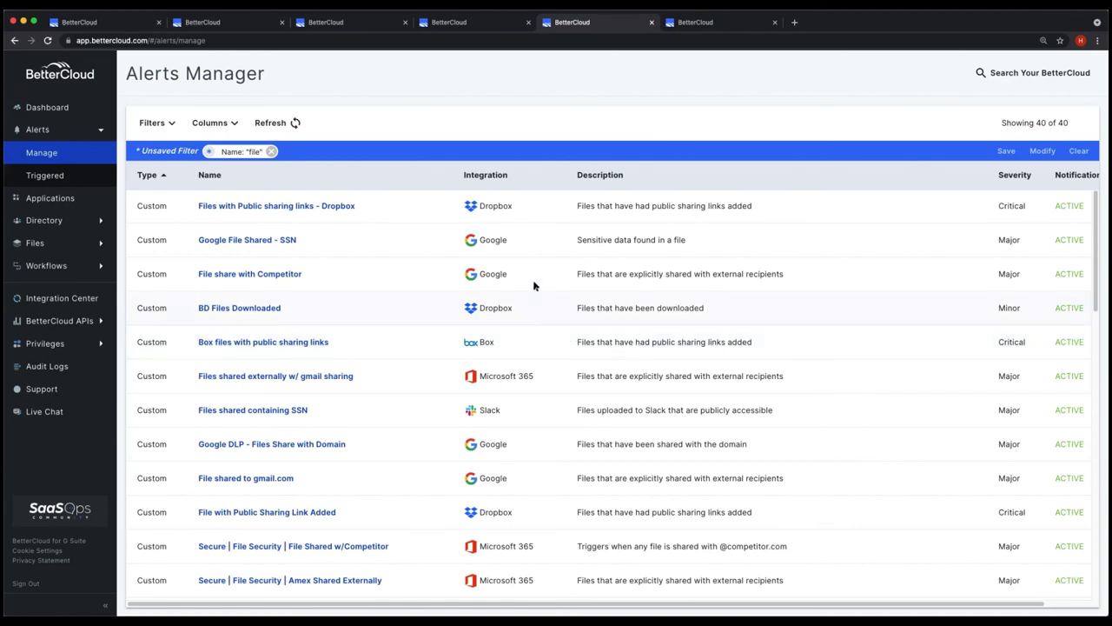
Review the properties of all five actions in the S | File Security | SSN Shared Domain workflow, and return to the filtered Google file list.
click(711, 24)
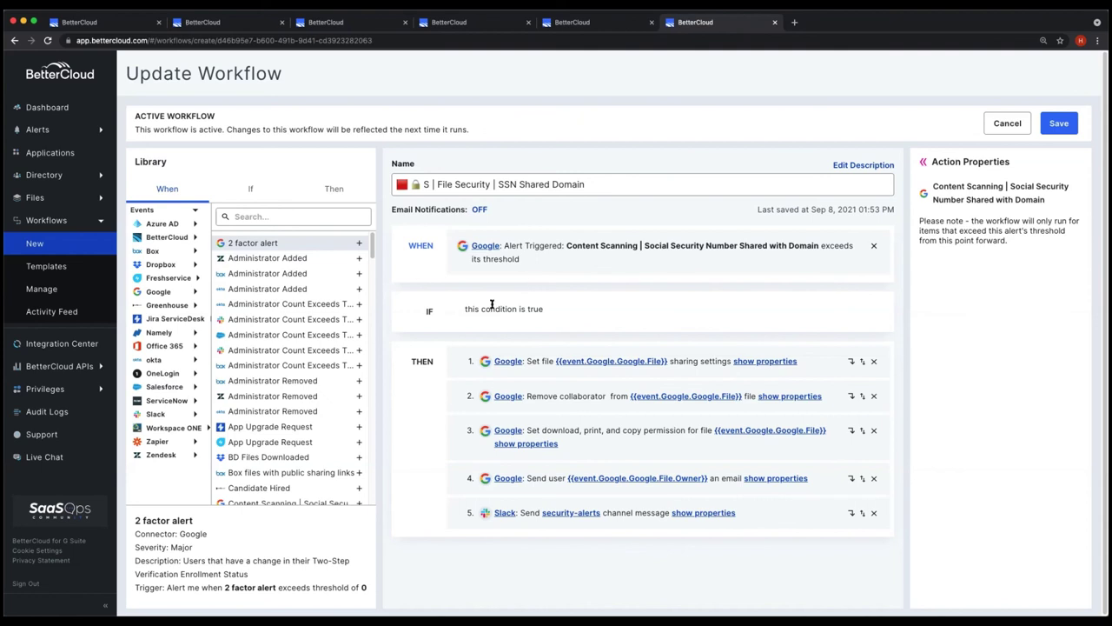
click(817, 365)
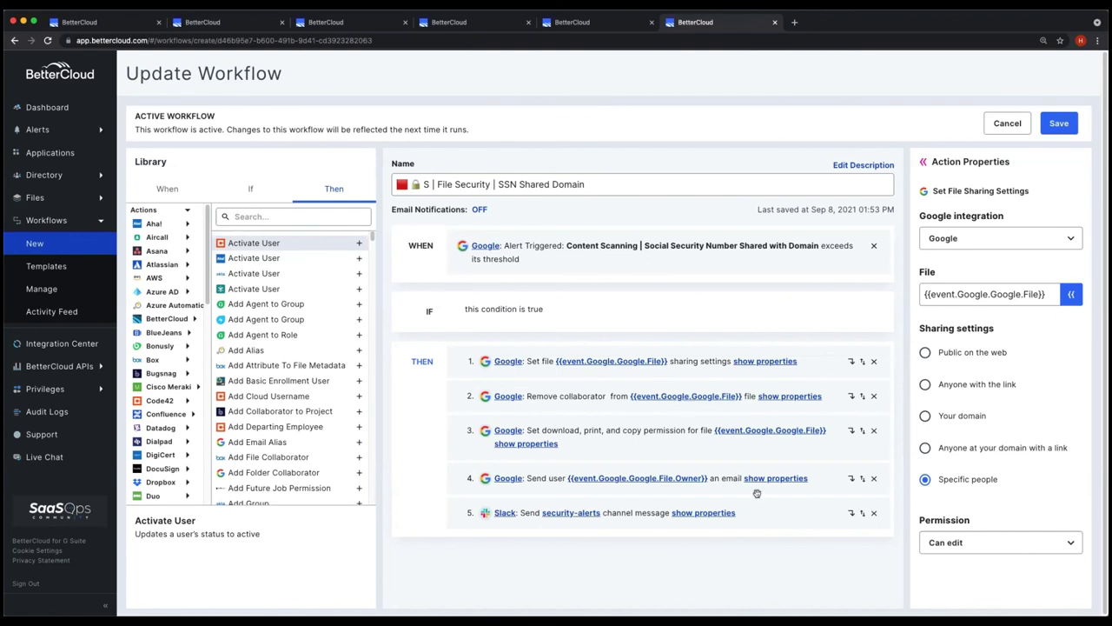
click(767, 516)
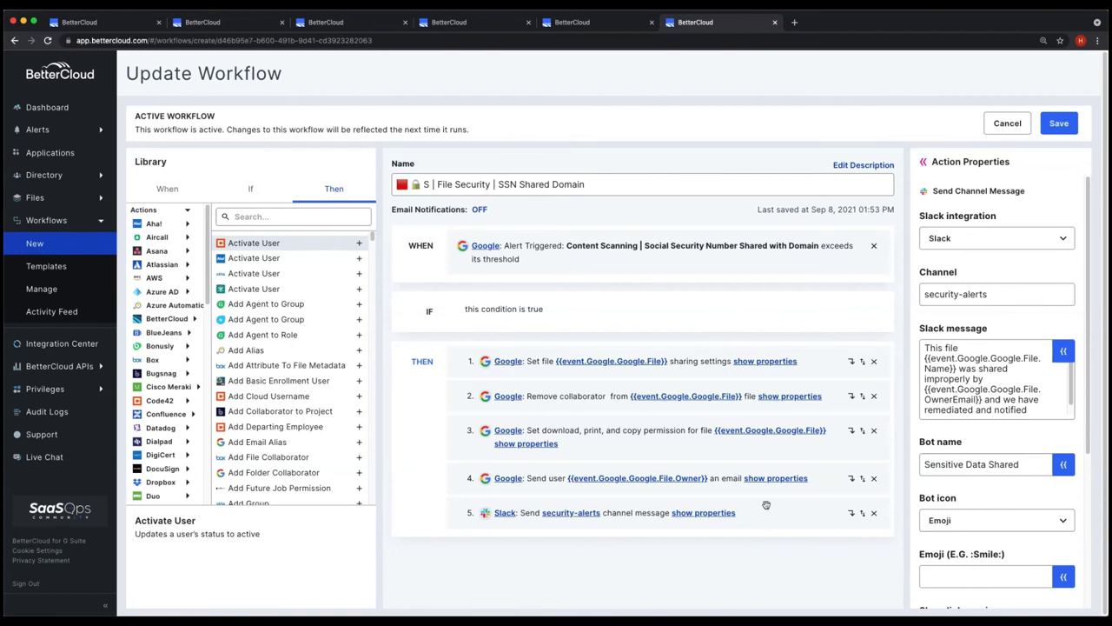
click(819, 360)
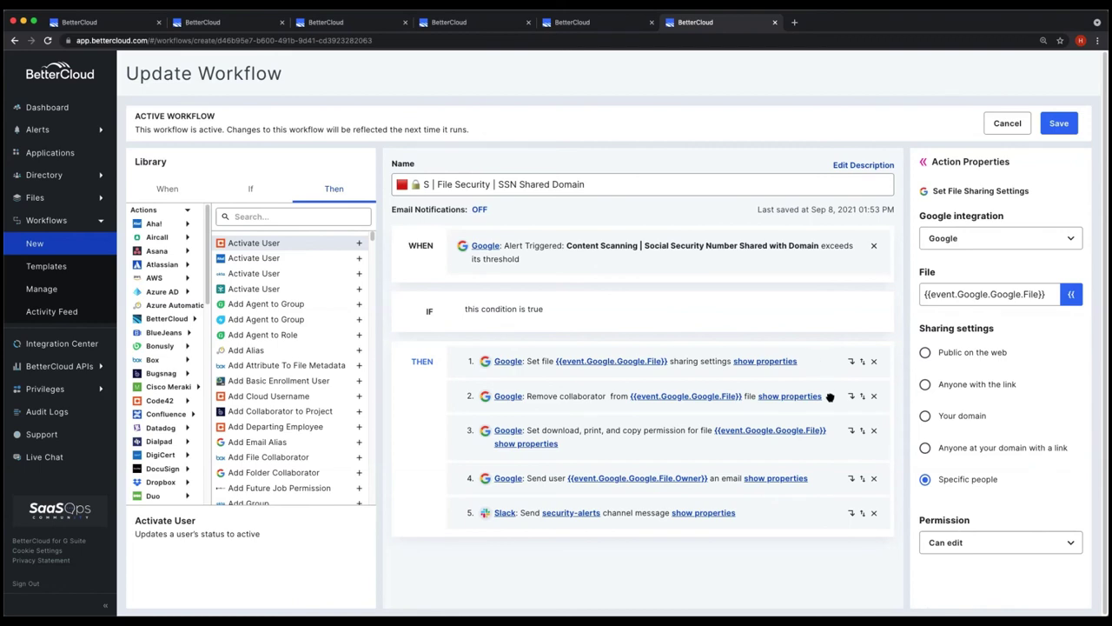
click(830, 400)
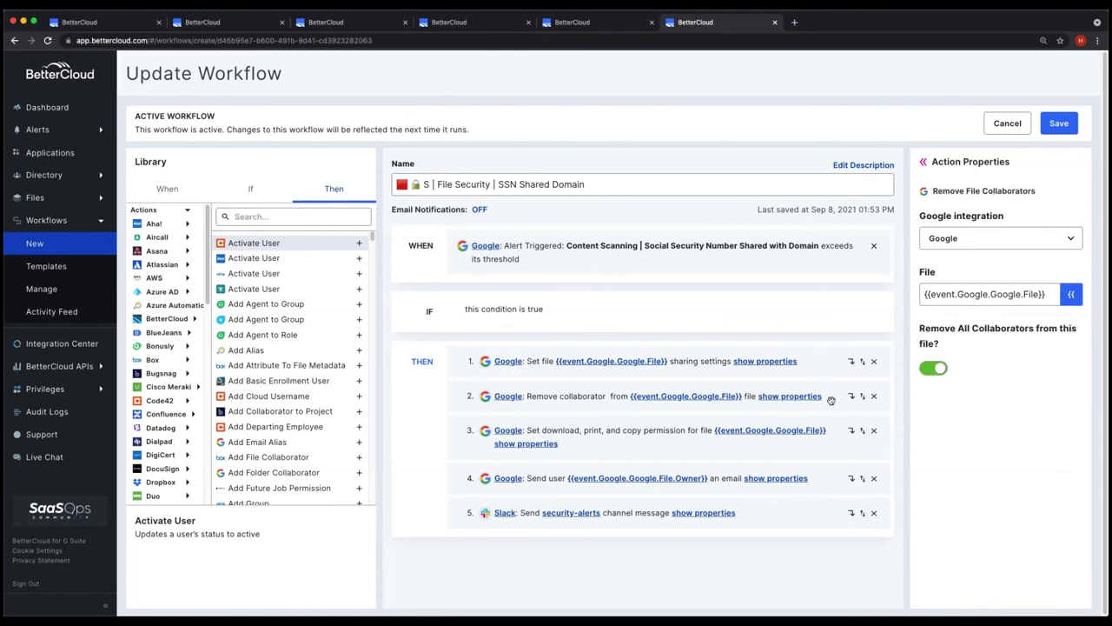
click(676, 443)
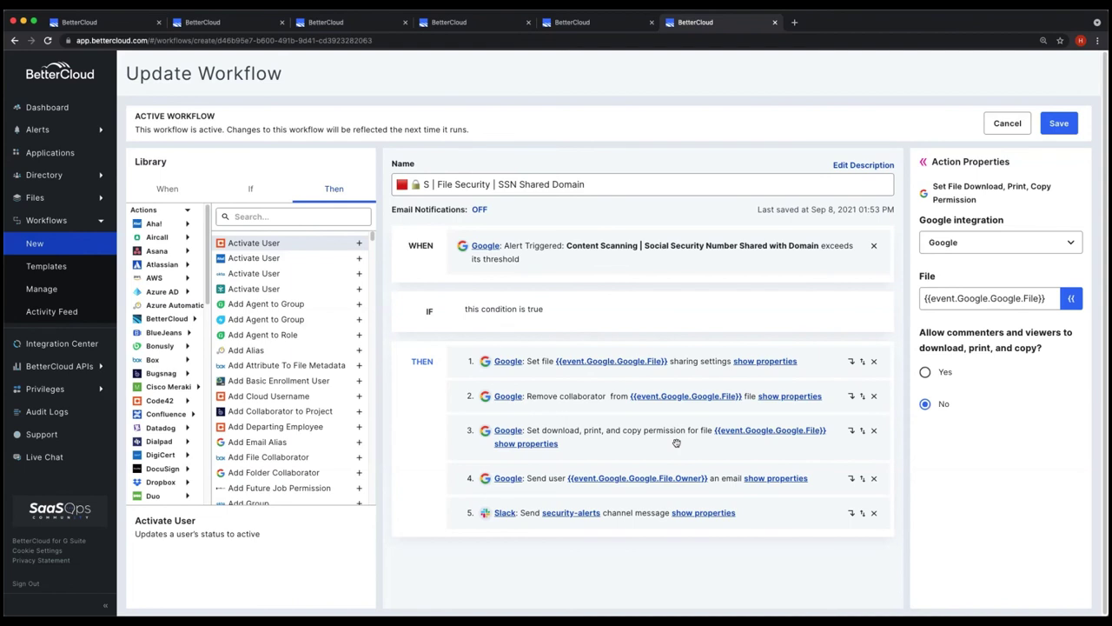
click(820, 481)
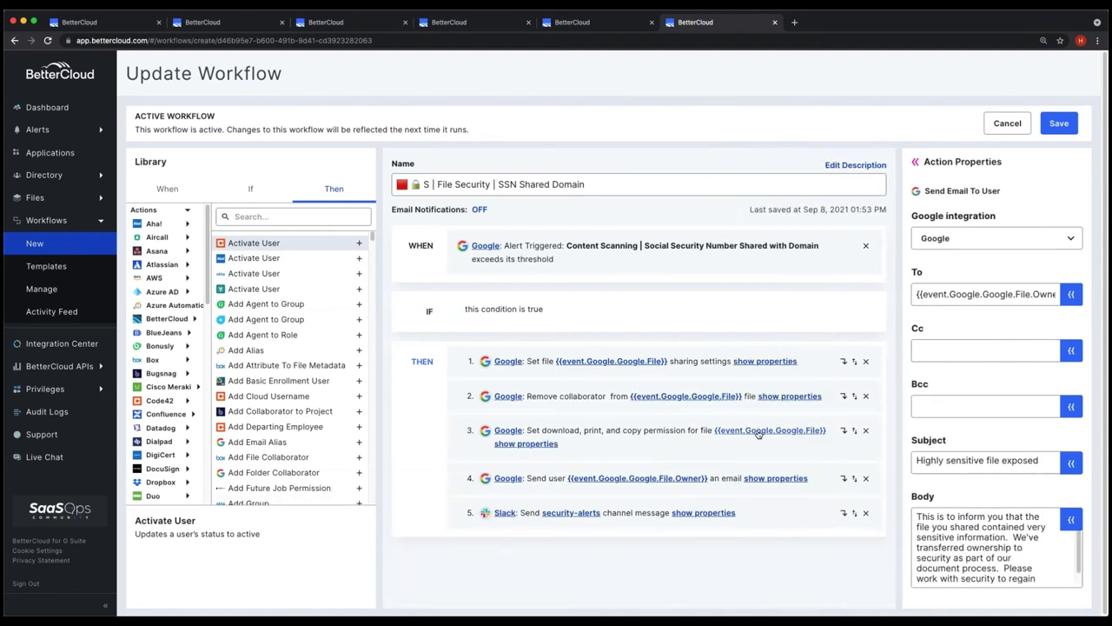
click(769, 514)
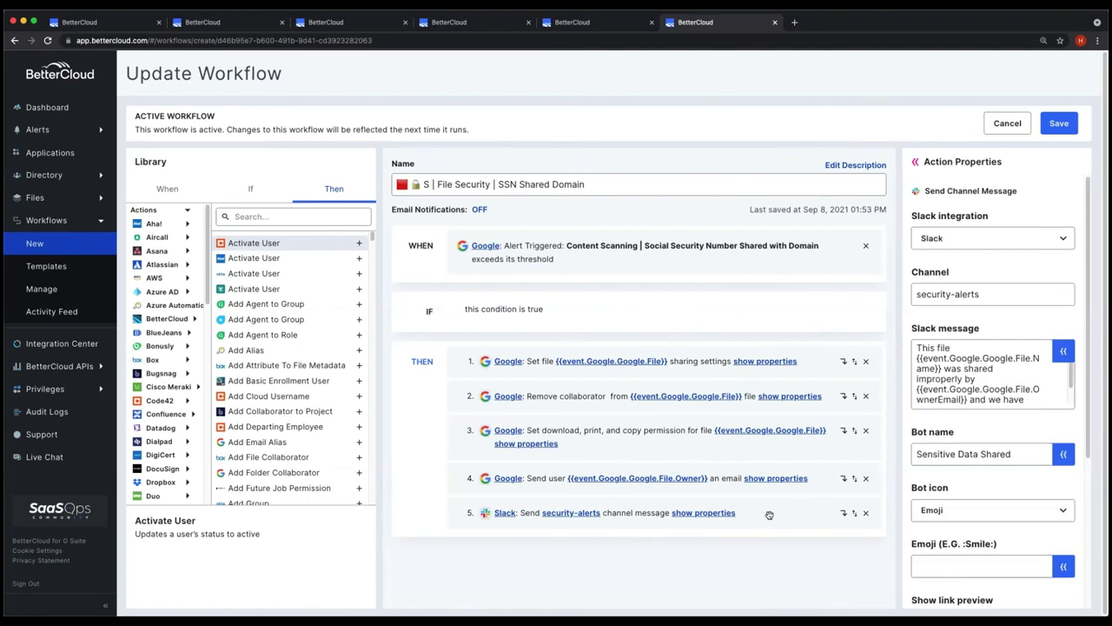
click(136, 26)
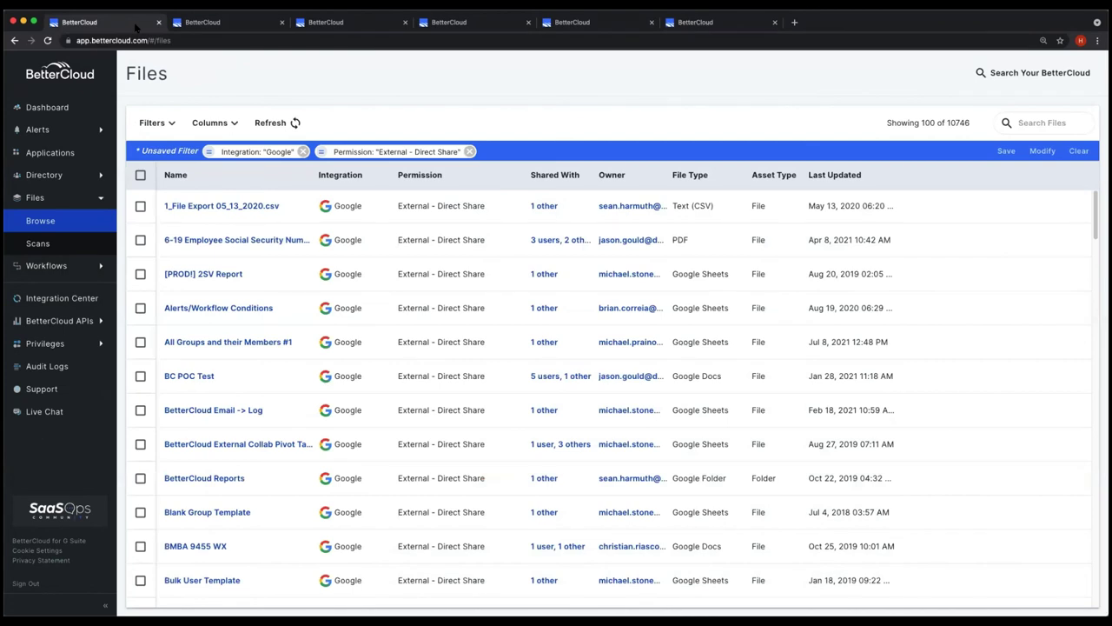